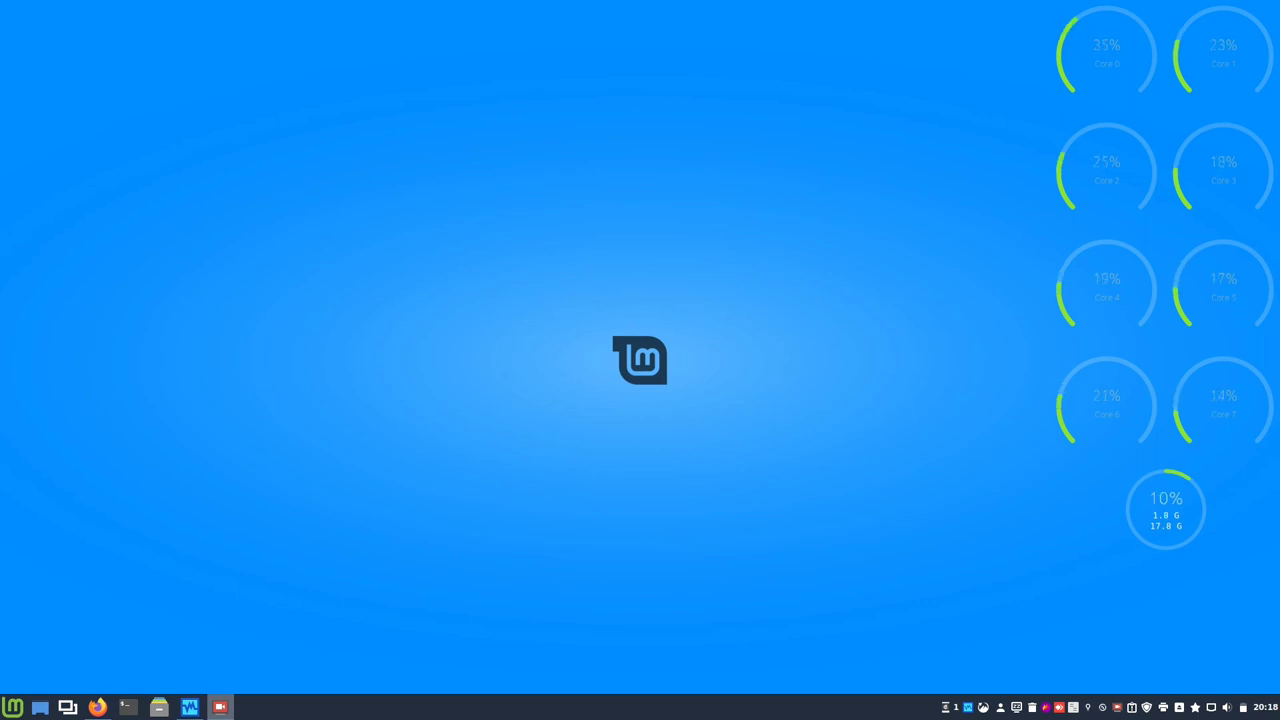
Switch to the VirtualBox manager and start the ubuntu-21.04-beta-desktop-amd64 virtual machine.
{"action": "left_click", "coordinate": [190, 707]}
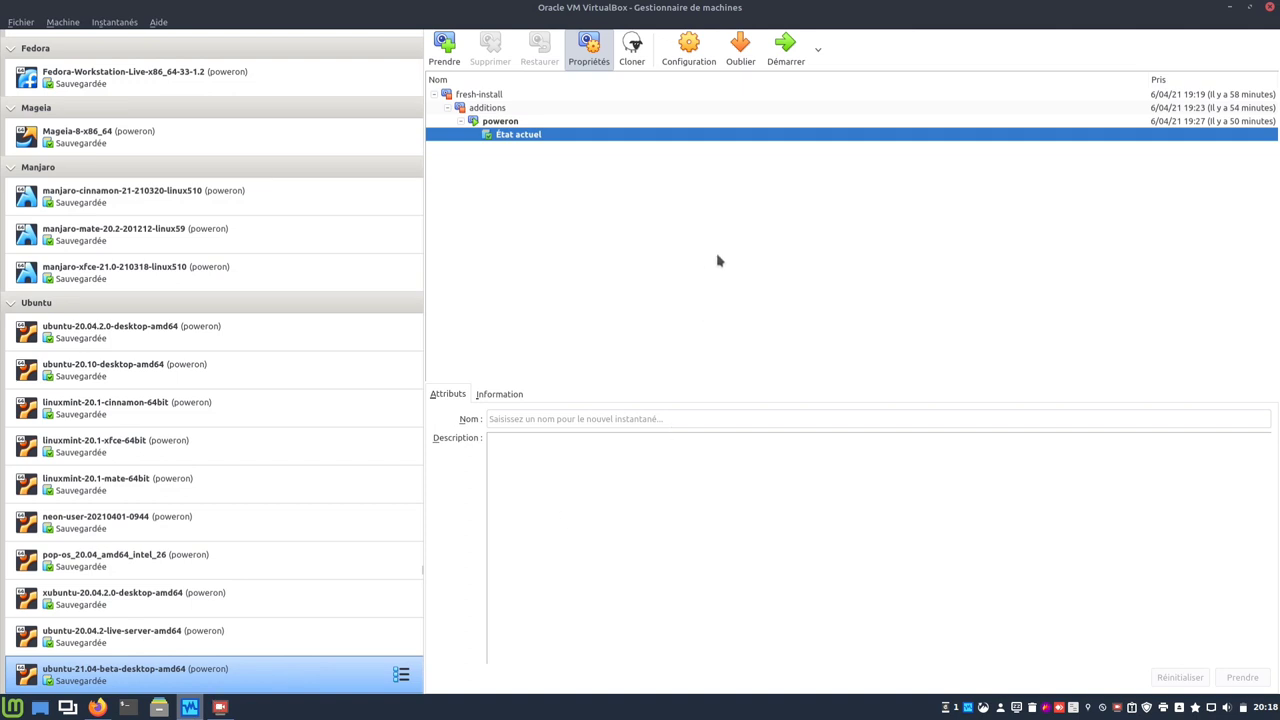
{"action": "left_click", "coordinate": [786, 55]}
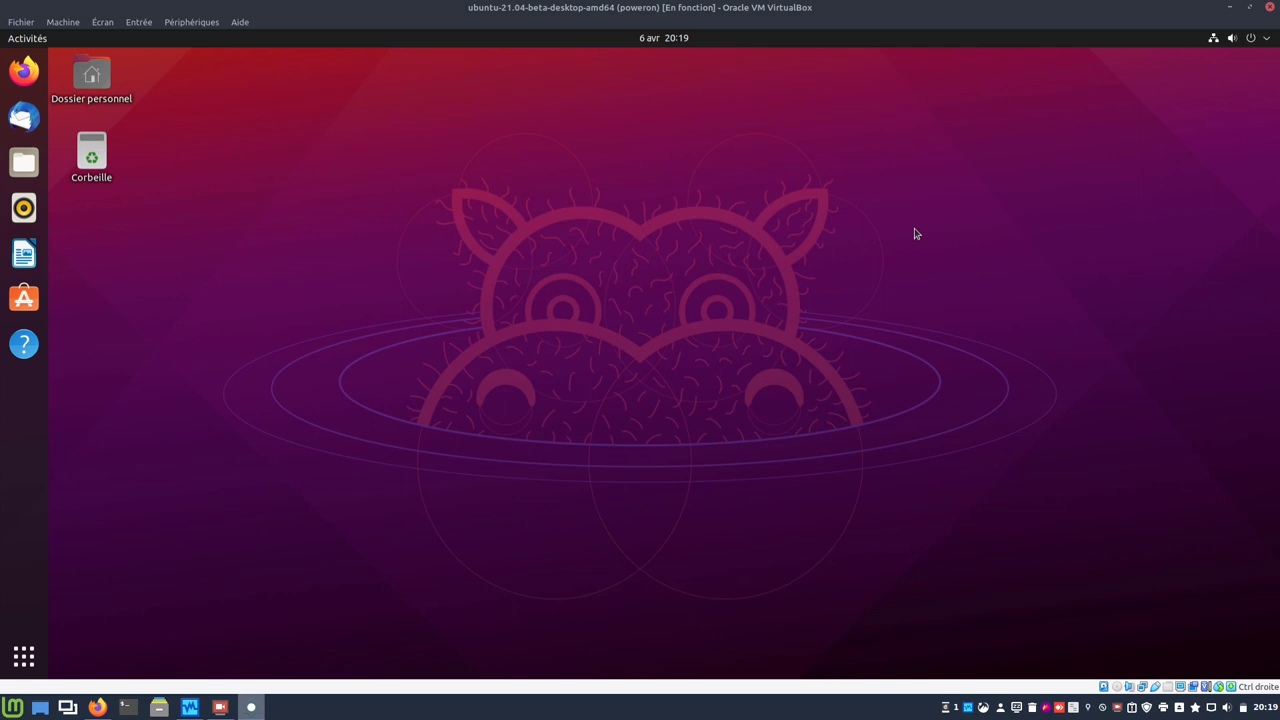
Examine the system details, including the GNOME version, on the À propos page of the Ubuntu settings, and close the settings.
{"action": "left_click", "coordinate": [1268, 40]}
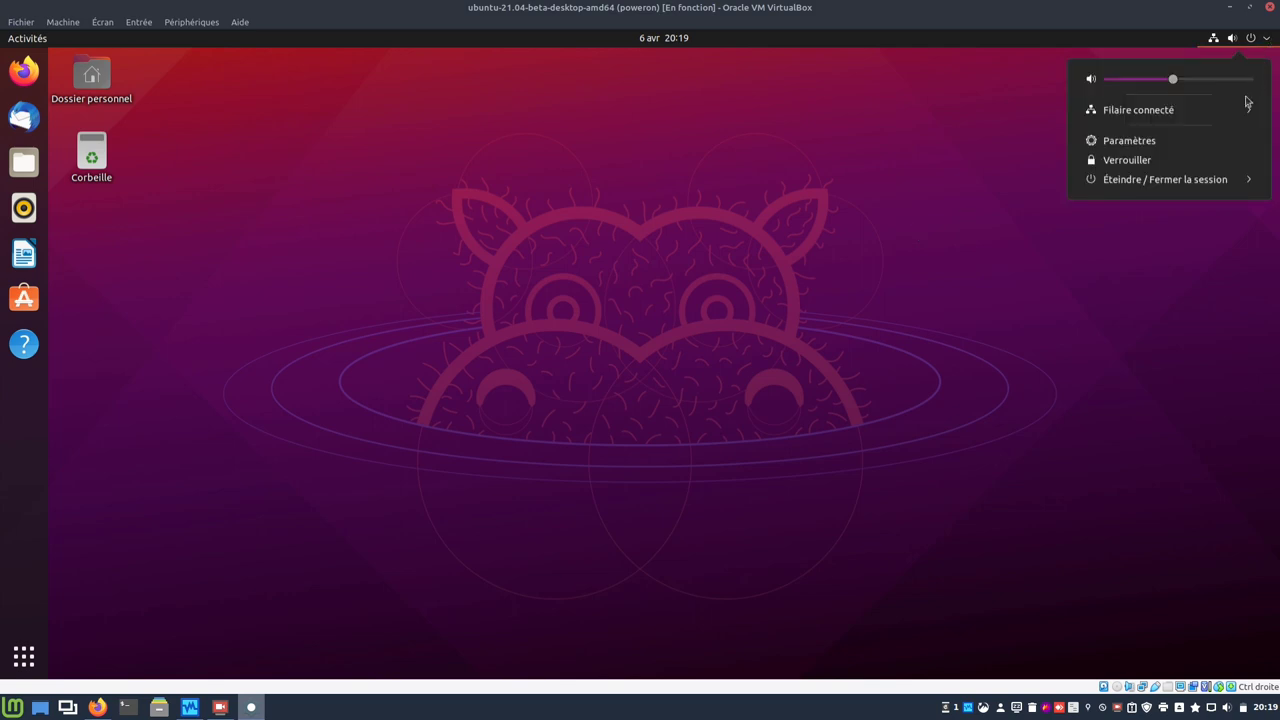
{"action": "left_click", "coordinate": [1223, 142]}
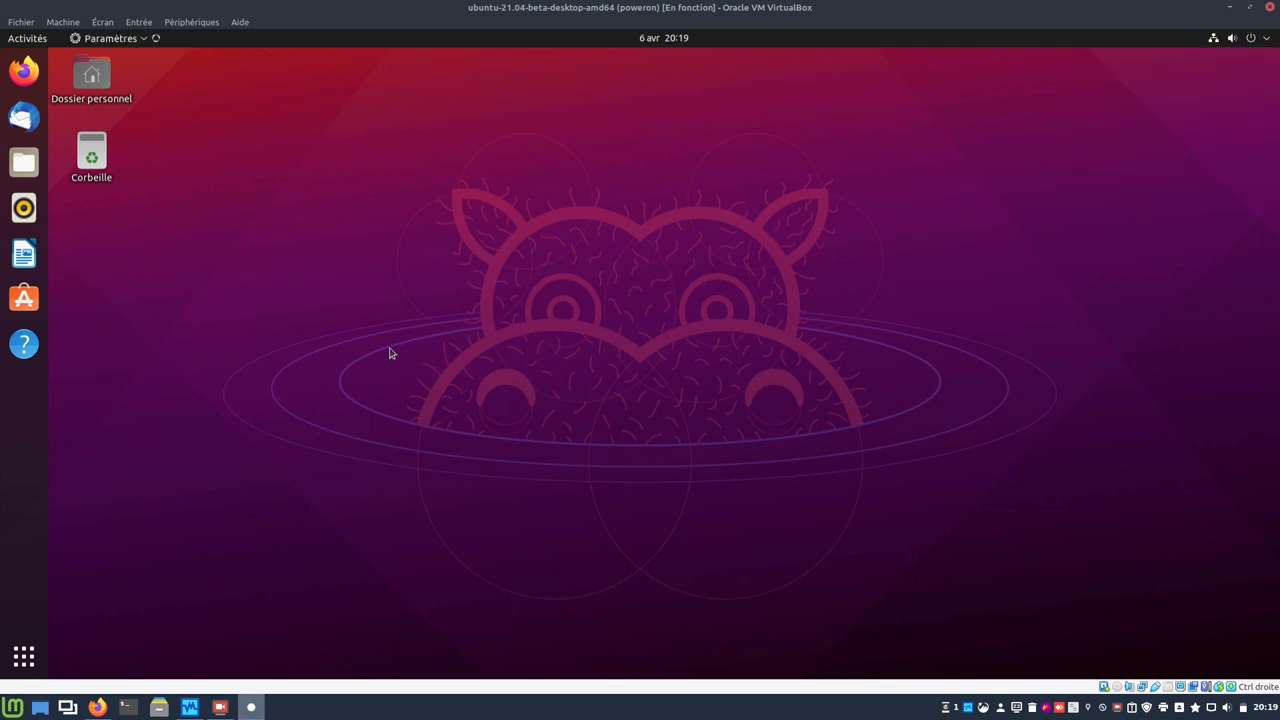
{"action": "scroll", "coordinate": [240, 423], "scroll_direction": "down", "scroll_amount": 5}
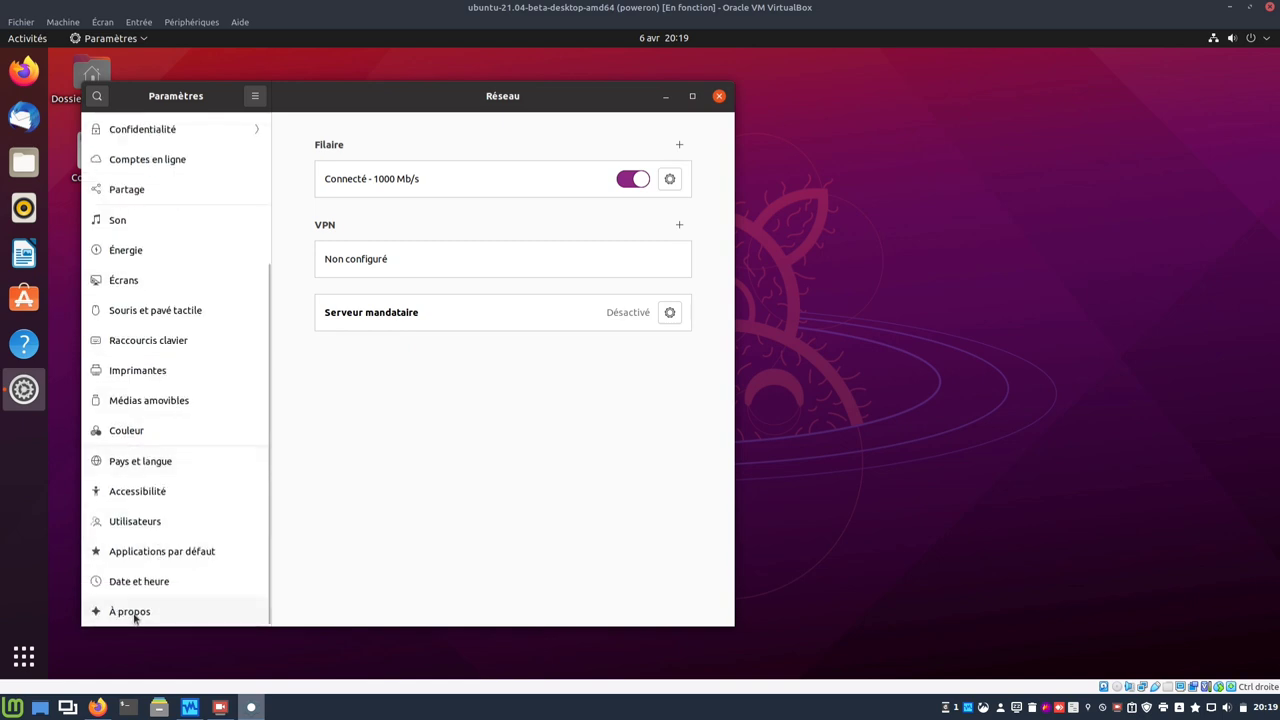
{"action": "left_click", "coordinate": [134, 615]}
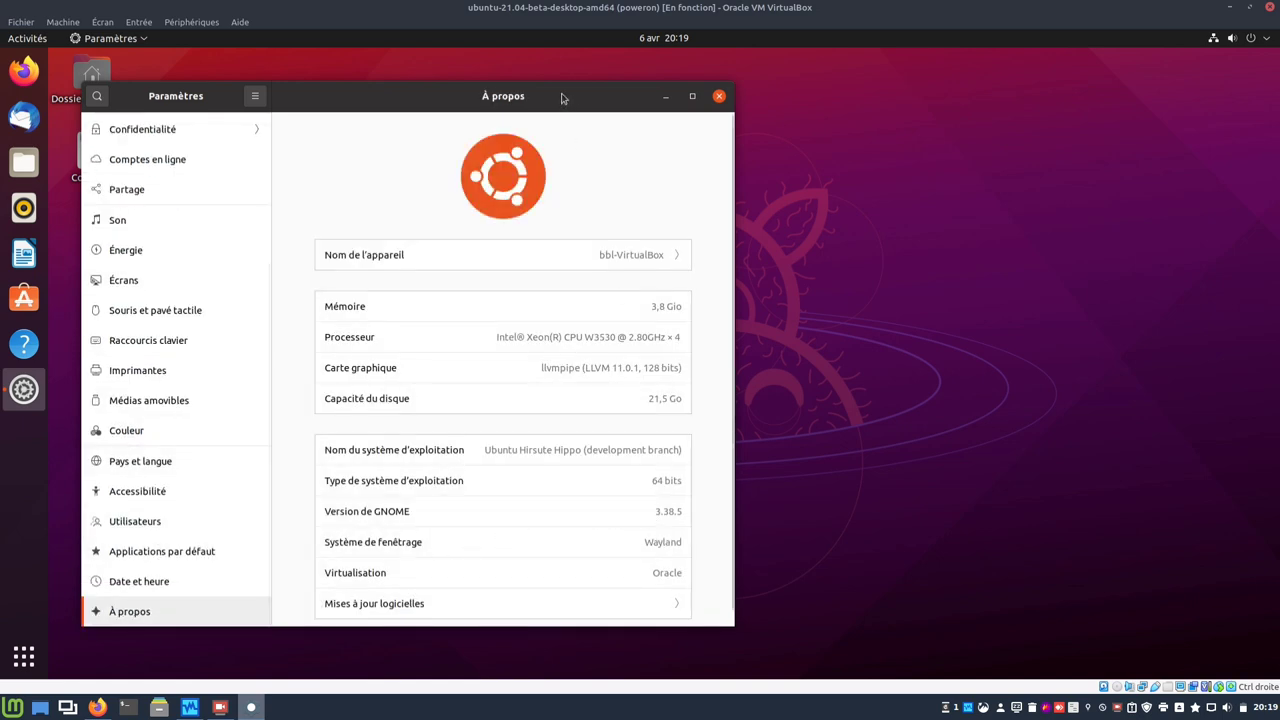
{"action": "left_click_drag", "start_coordinate": [562, 97], "coordinate": [831, 100]}
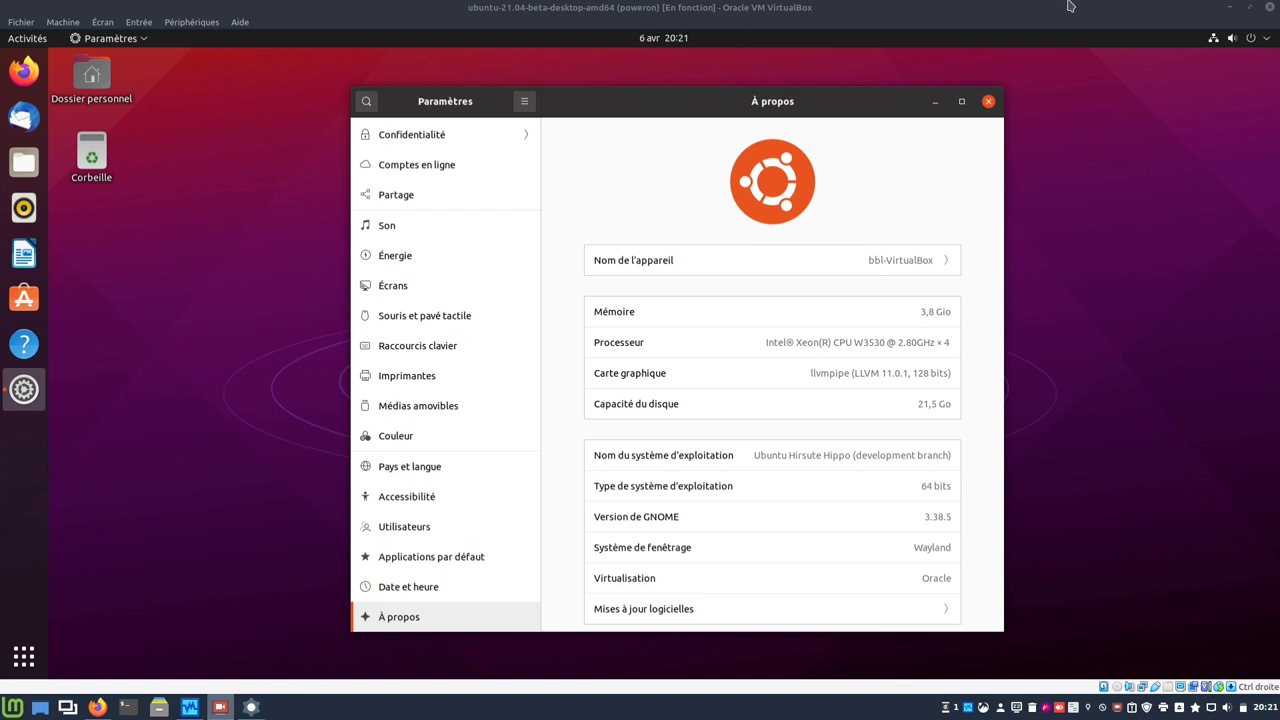
{"action": "left_click", "coordinate": [988, 101]}
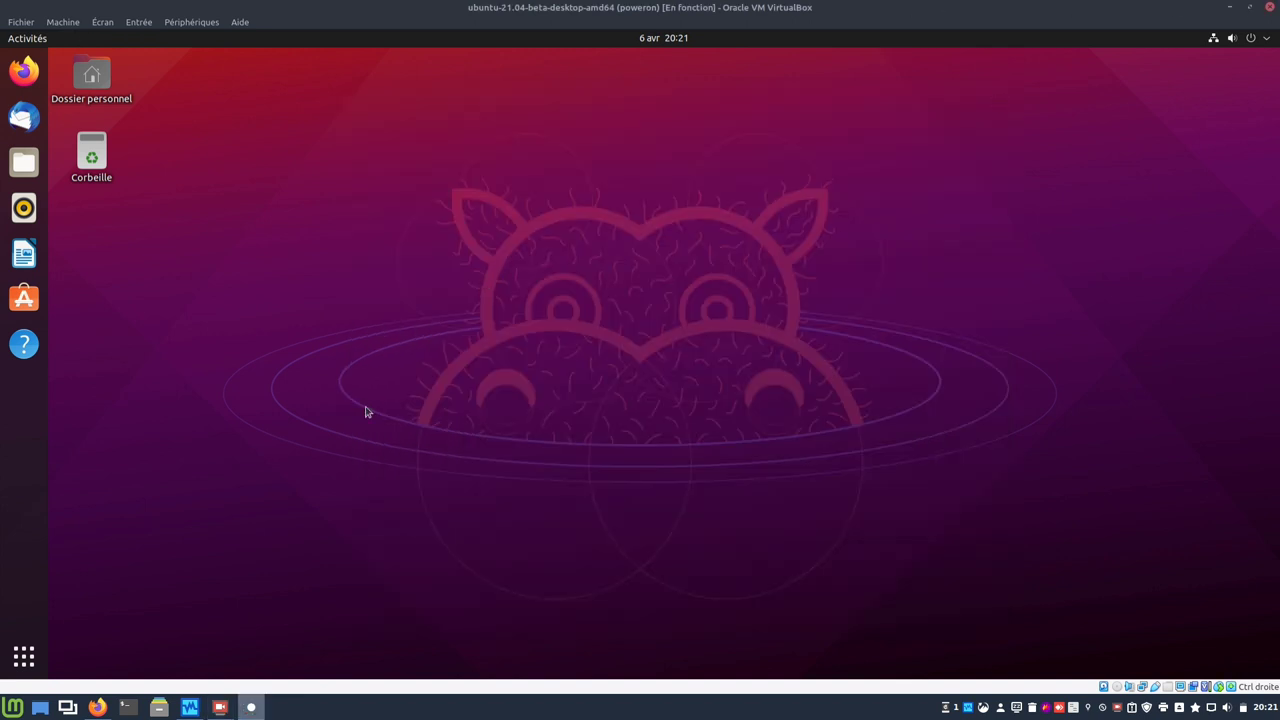
Find and open the Terminal application and maximize its window.
{"action": "left_click", "coordinate": [24, 656]}
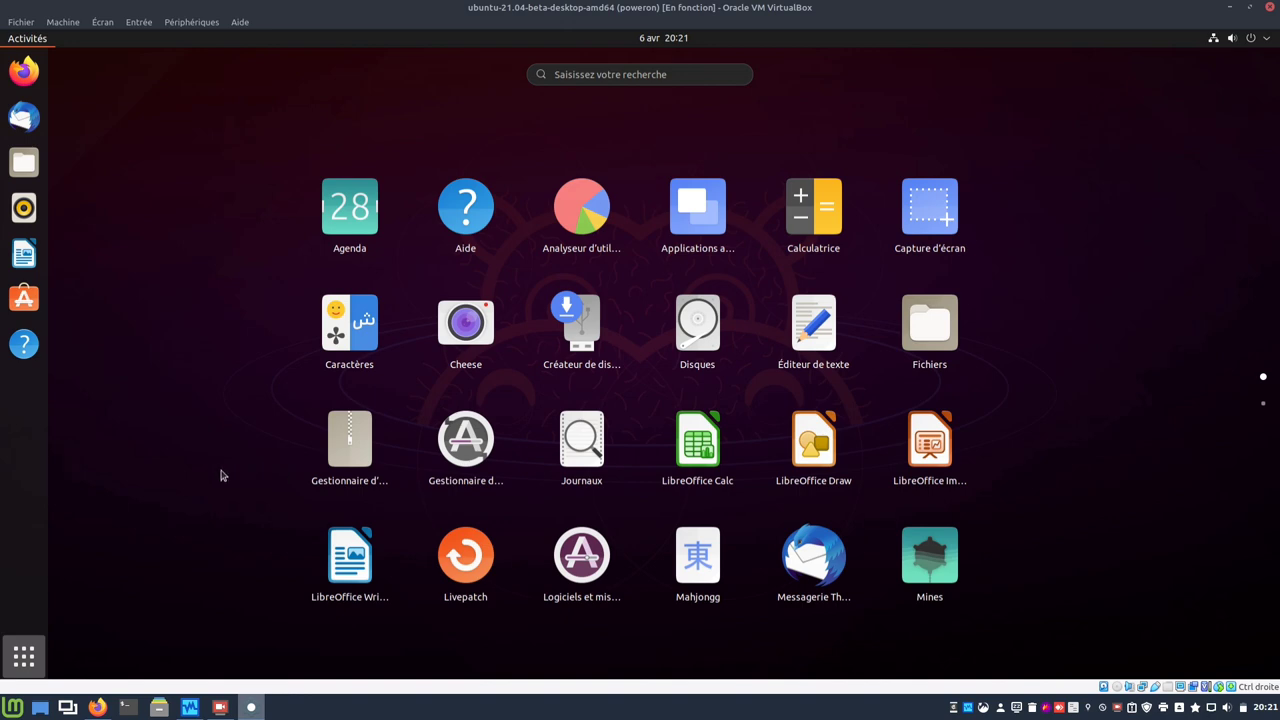
{"action": "type", "text": "term"}
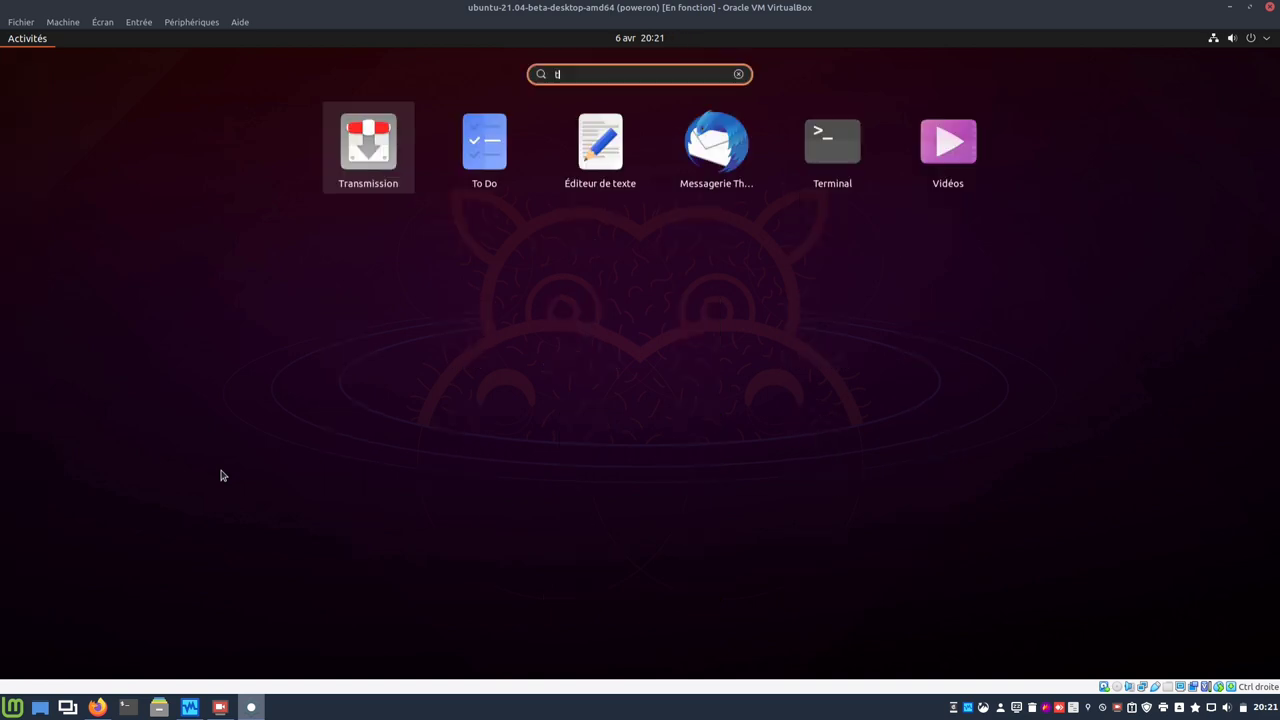
{"action": "key", "text": "Return"}
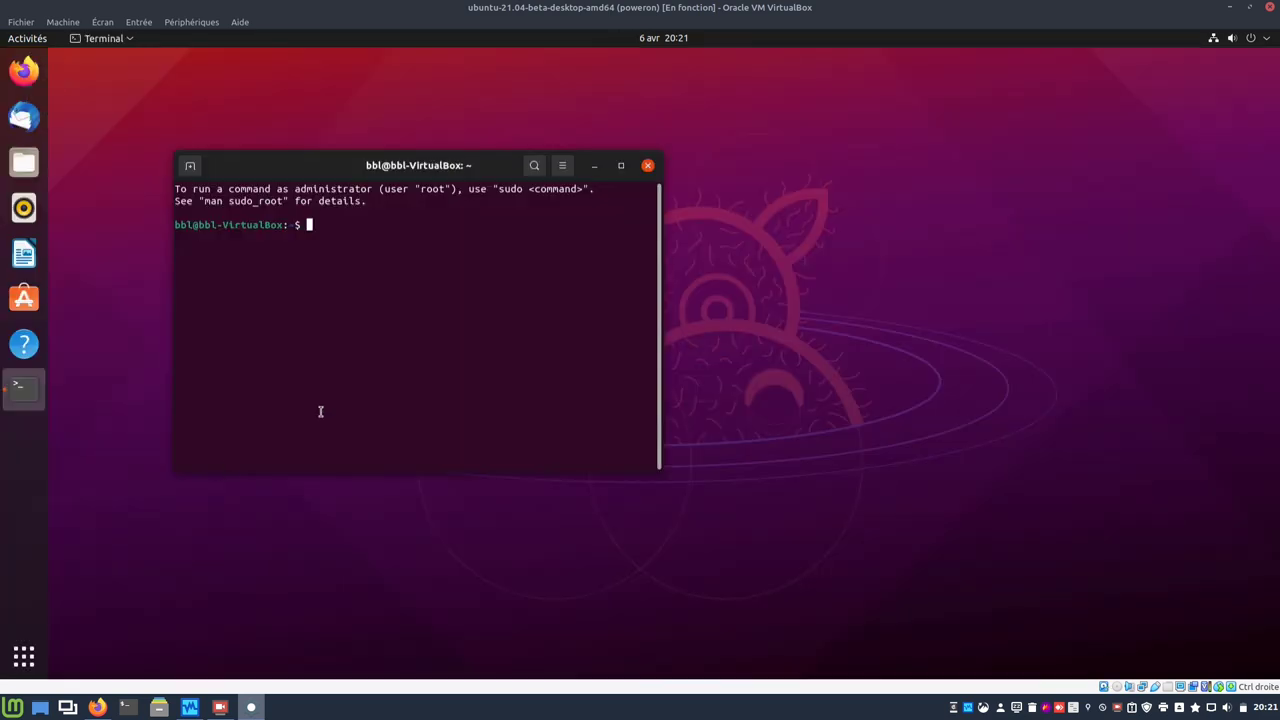
{"action": "left_click_drag", "start_coordinate": [330, 172], "coordinate": [538, 204]}
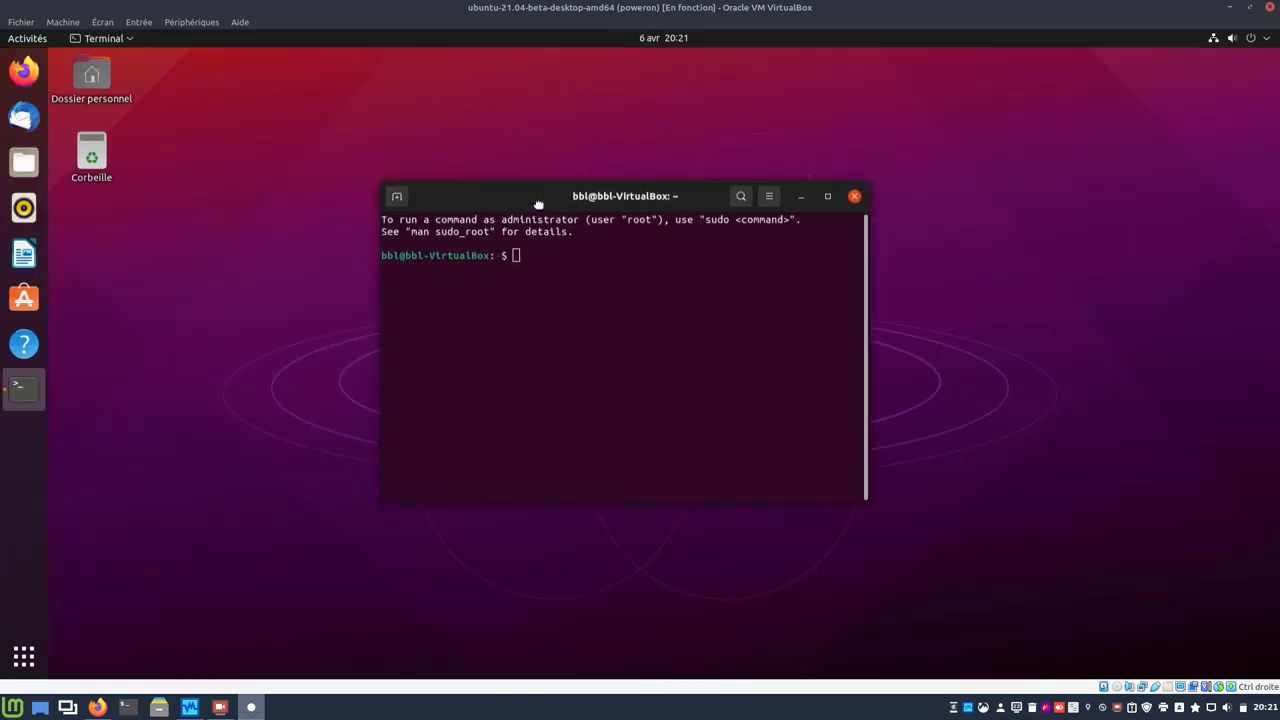
{"action": "left_click", "coordinate": [827, 196]}
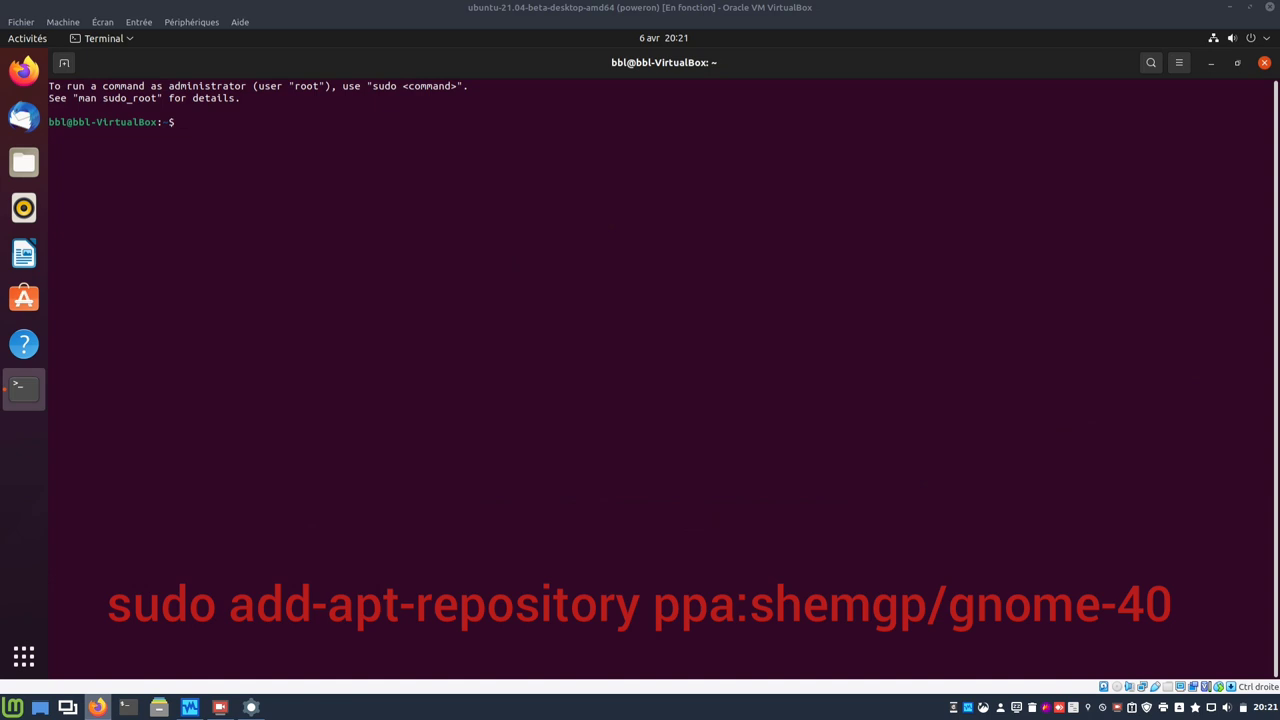
Run sudo add-apt-repository ppa:shemgp/gnome-40, enter the account password and confirm adding the repository.
{"action": "right_click", "coordinate": [545, 194]}
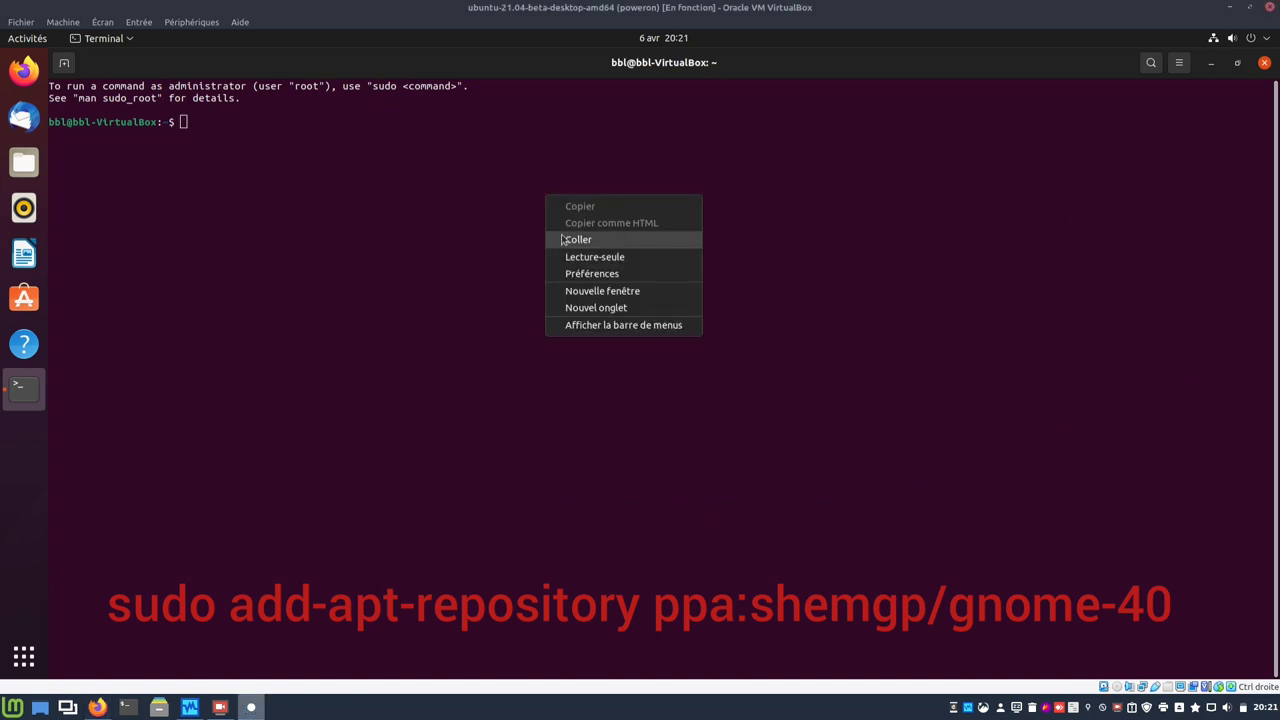
{"action": "left_click", "coordinate": [561, 236]}
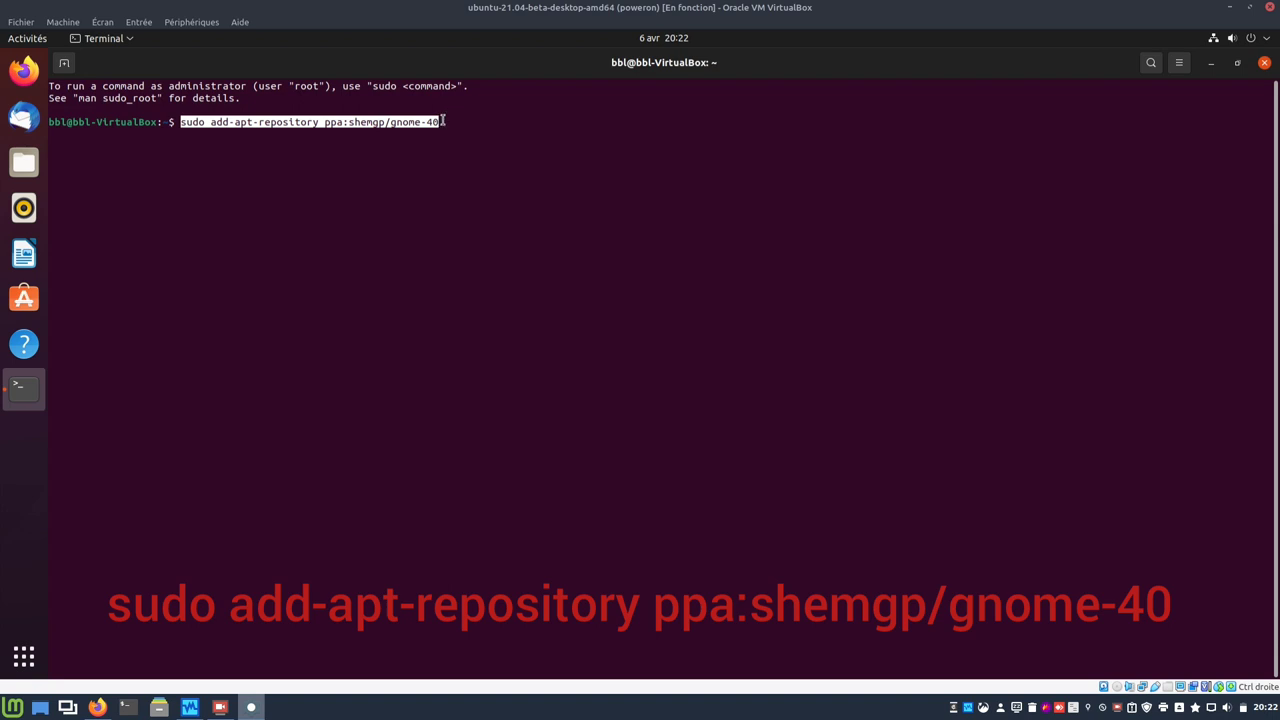
{"action": "key", "text": "Return"}
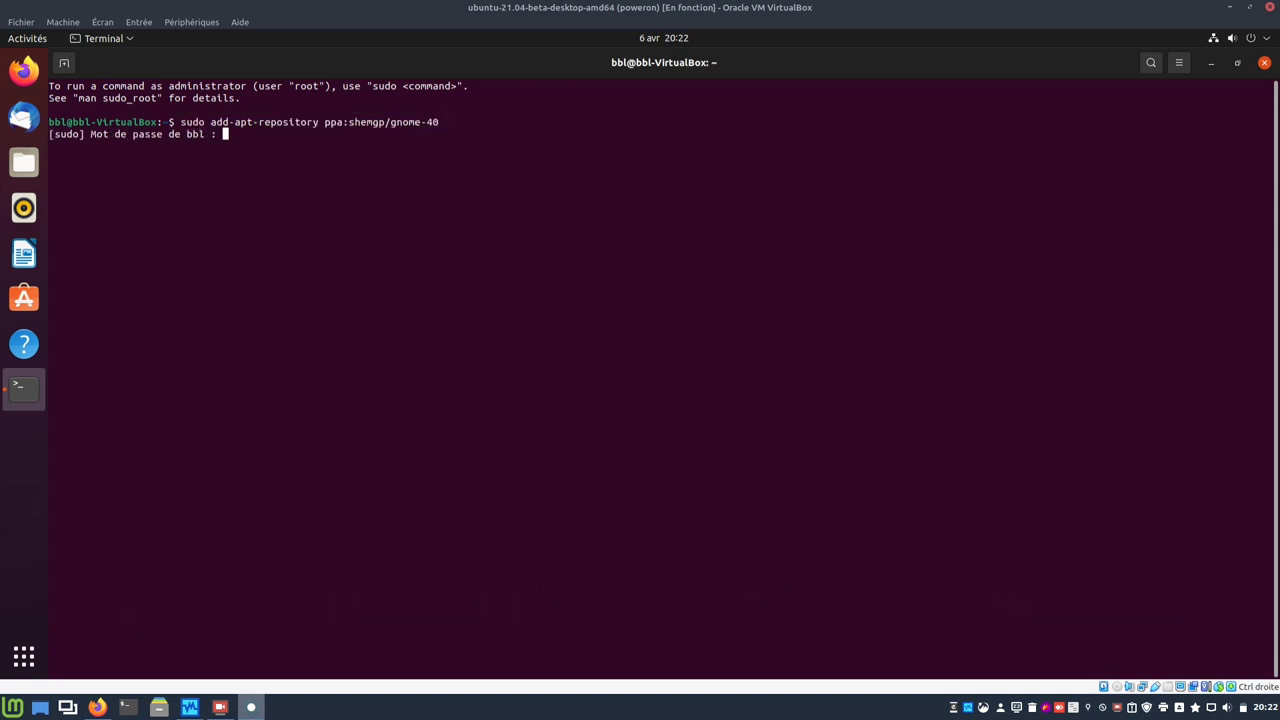
{"action": "key", "text": "Return"}
{"action": "key", "text": "Return"}
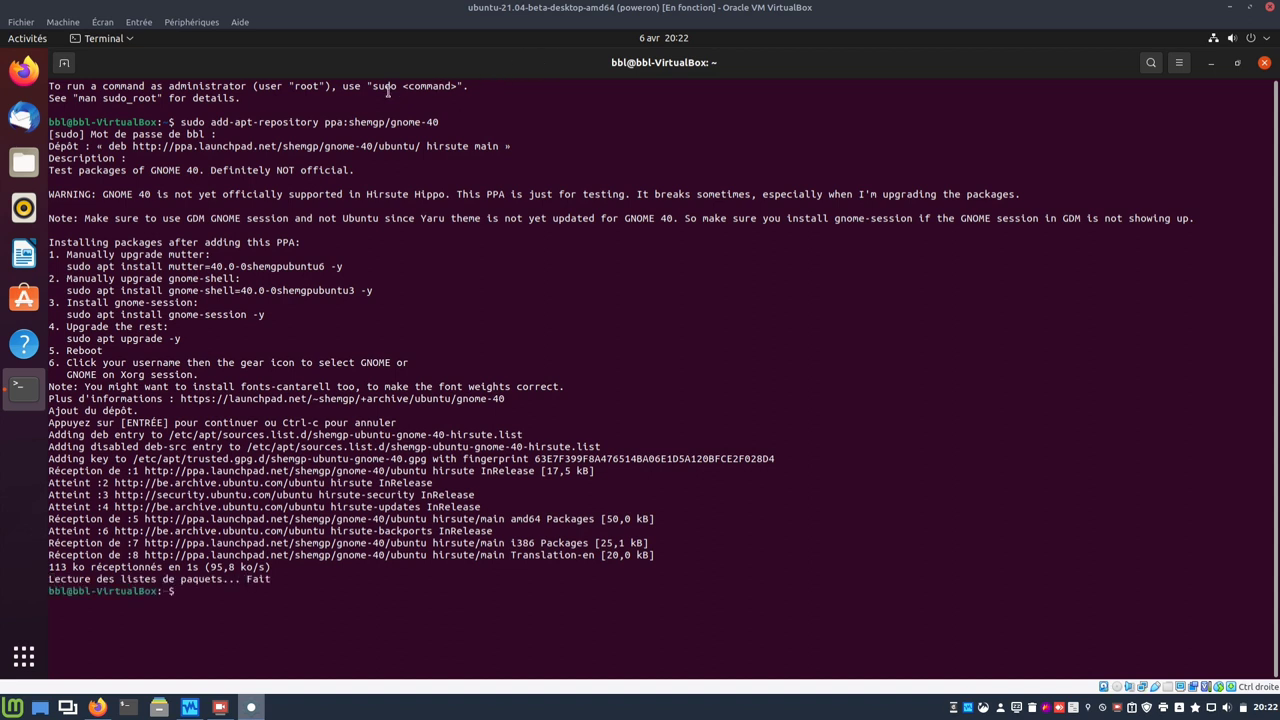
In a second terminal tab, run the copied instruction sudo apt install mutter=40.0-0shemgpubuntu6 -y and enter the account password.
{"action": "left_click", "coordinate": [66, 64]}
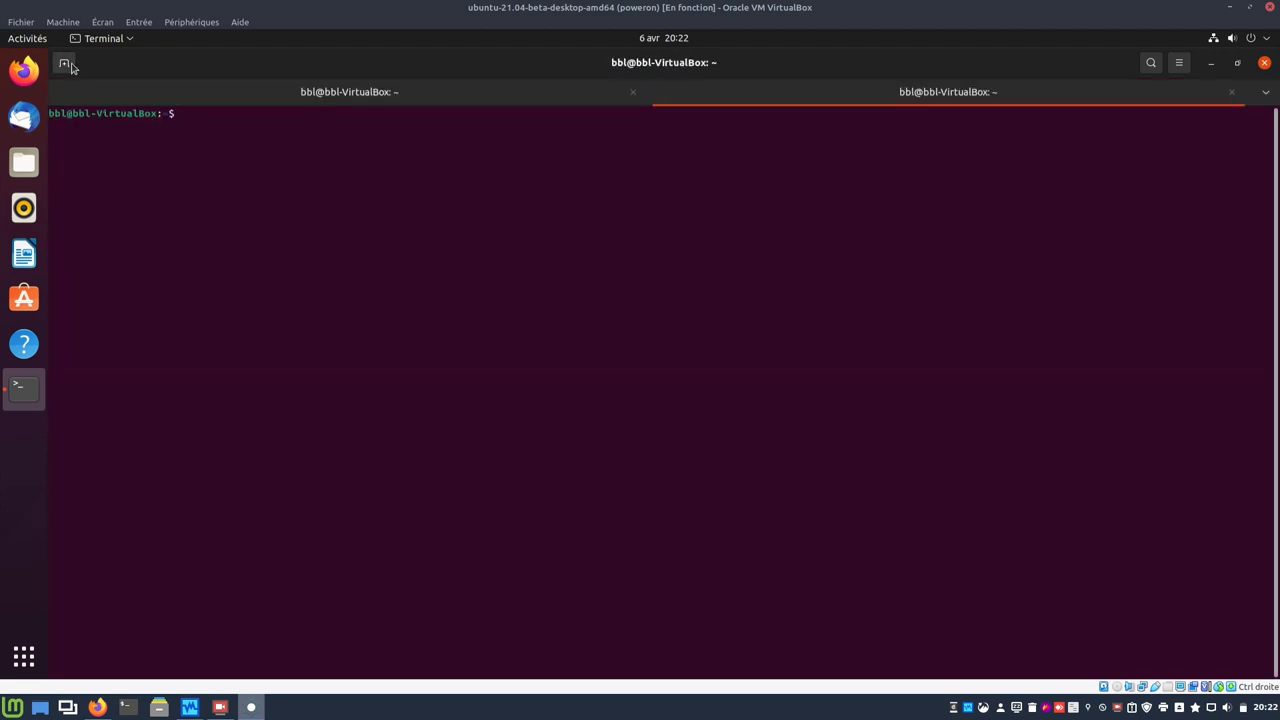
{"action": "left_click", "coordinate": [337, 97]}
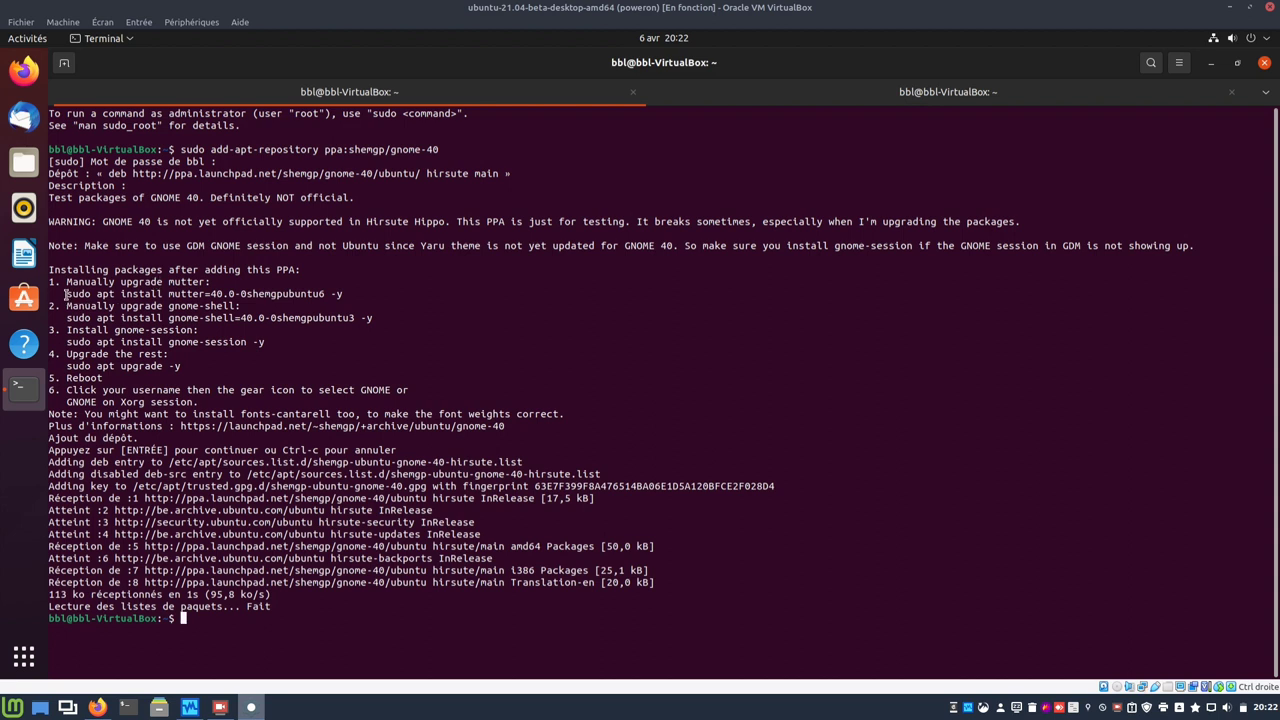
{"action": "left_click_drag", "start_coordinate": [64, 293], "coordinate": [341, 294]}
{"action": "right_click", "coordinate": [341, 294]}
{"action": "left_click", "coordinate": [360, 307]}
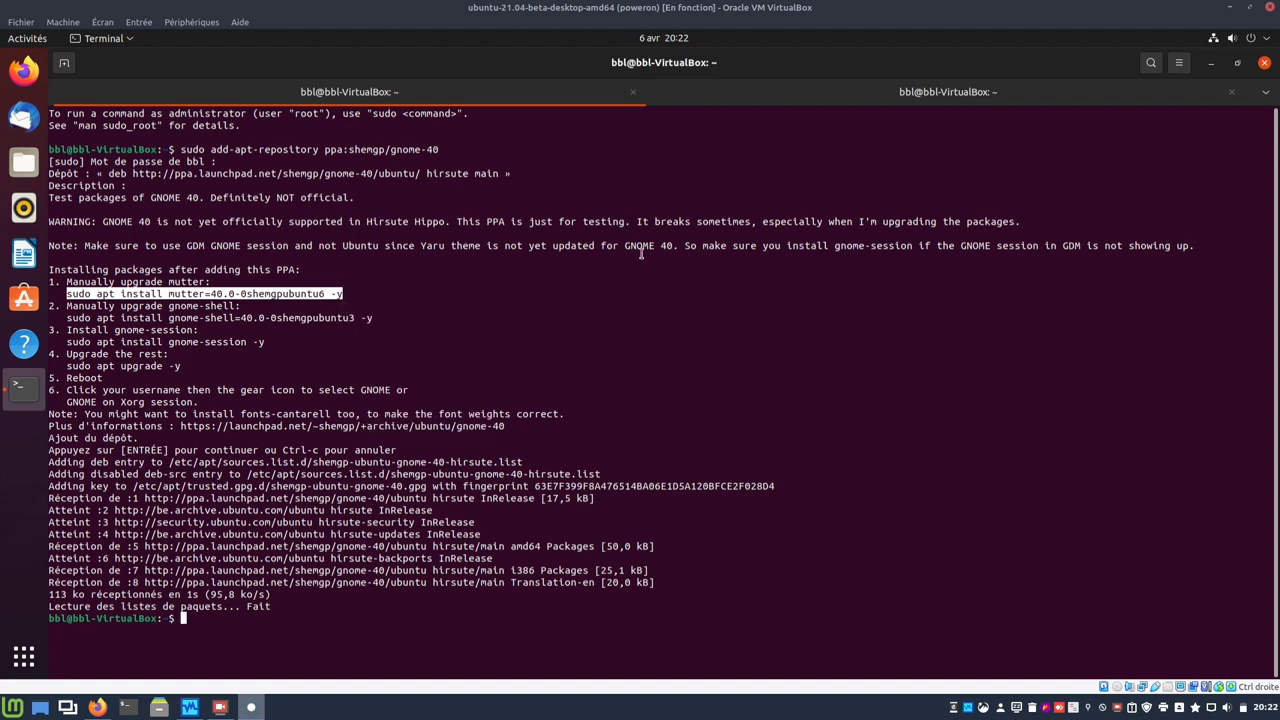
{"action": "right_click", "coordinate": [374, 157]}
{"action": "left_click", "coordinate": [397, 195]}
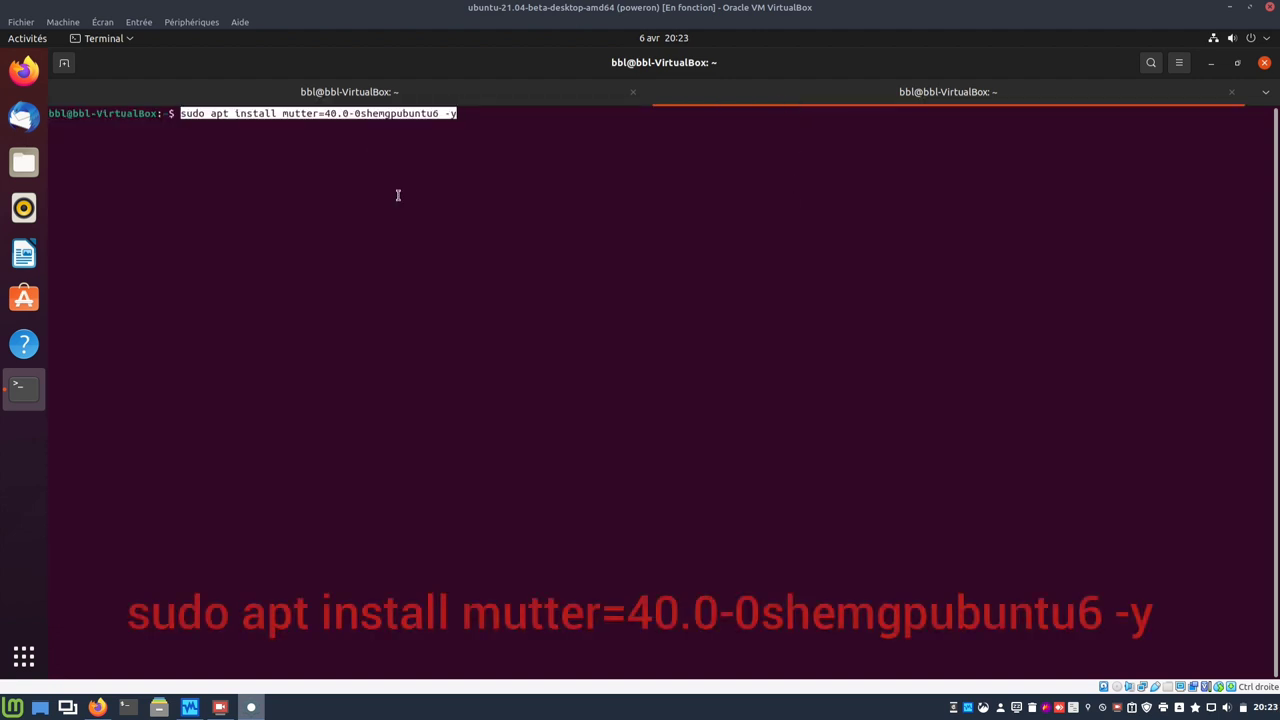
{"action": "key", "text": "Return"}
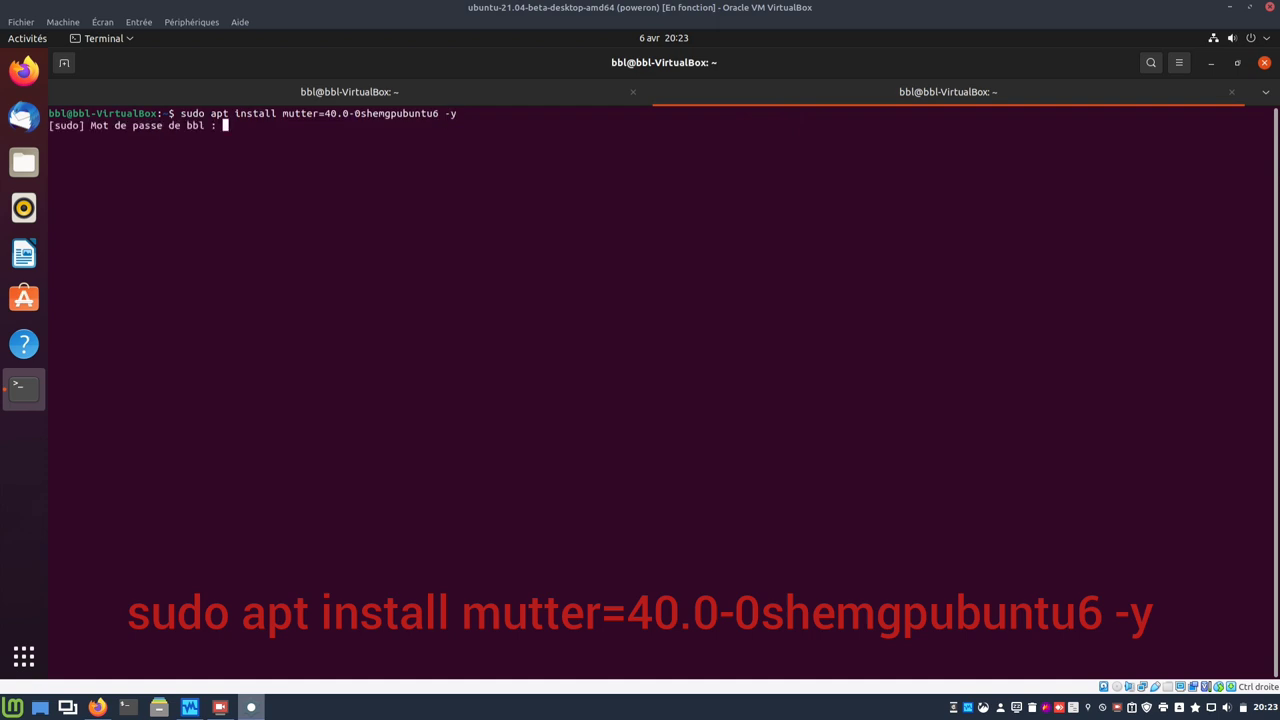
{"action": "key", "text": "Return"}
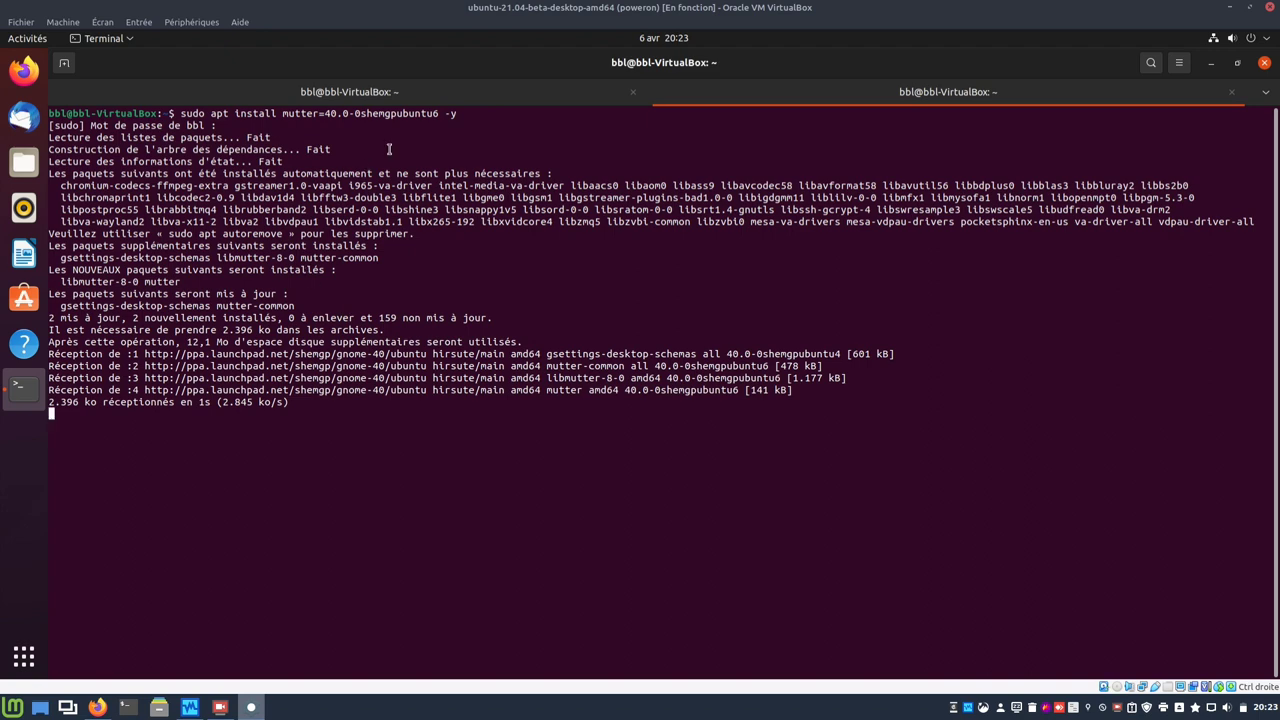
Copy sudo apt install gnome-shell=40.0-0shemgpubuntu3 -y from the repository instructions and run it in the second terminal tab.
{"action": "left_click", "coordinate": [423, 97]}
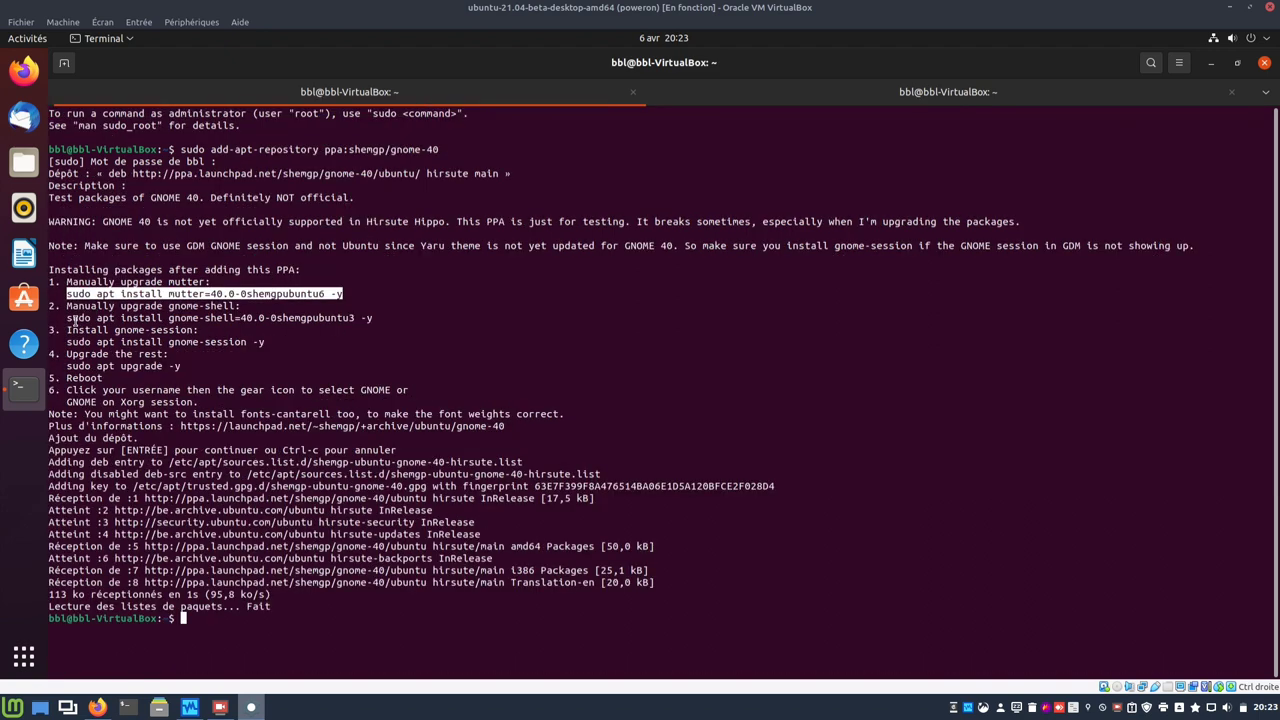
{"action": "left_click_drag", "start_coordinate": [66, 318], "coordinate": [364, 318]}
{"action": "right_click", "coordinate": [364, 318]}
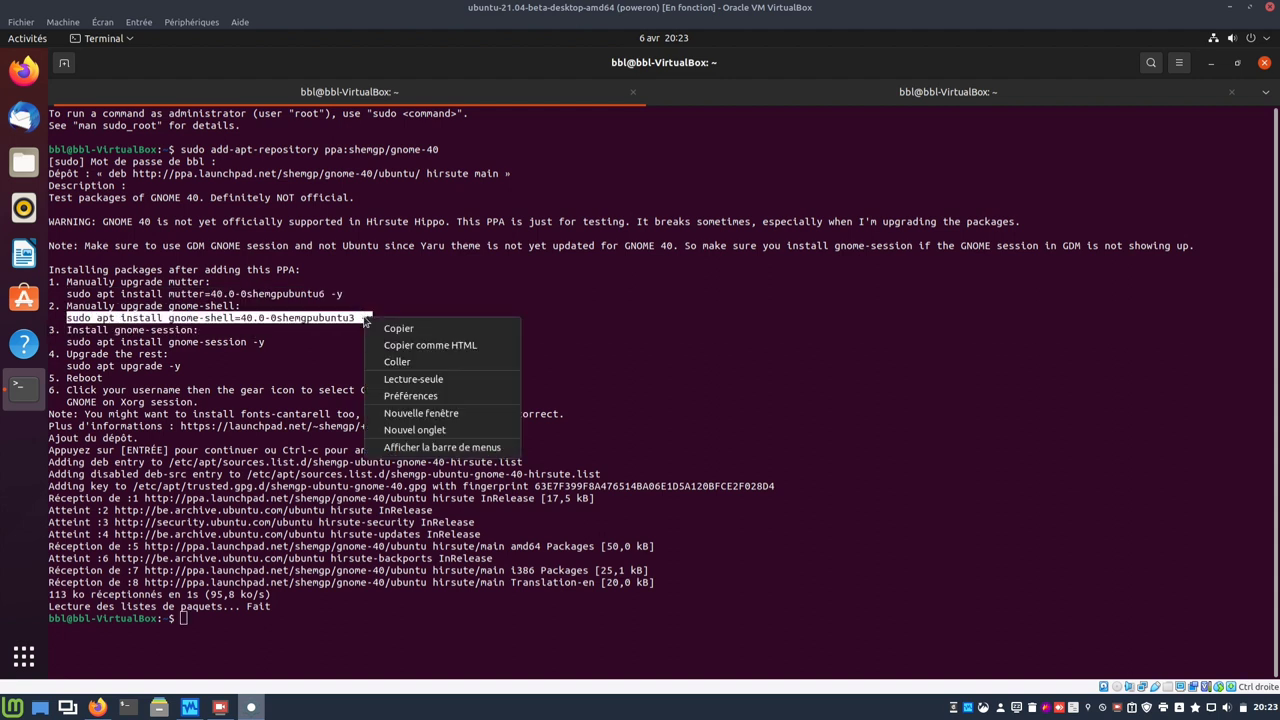
{"action": "left_click", "coordinate": [380, 328]}
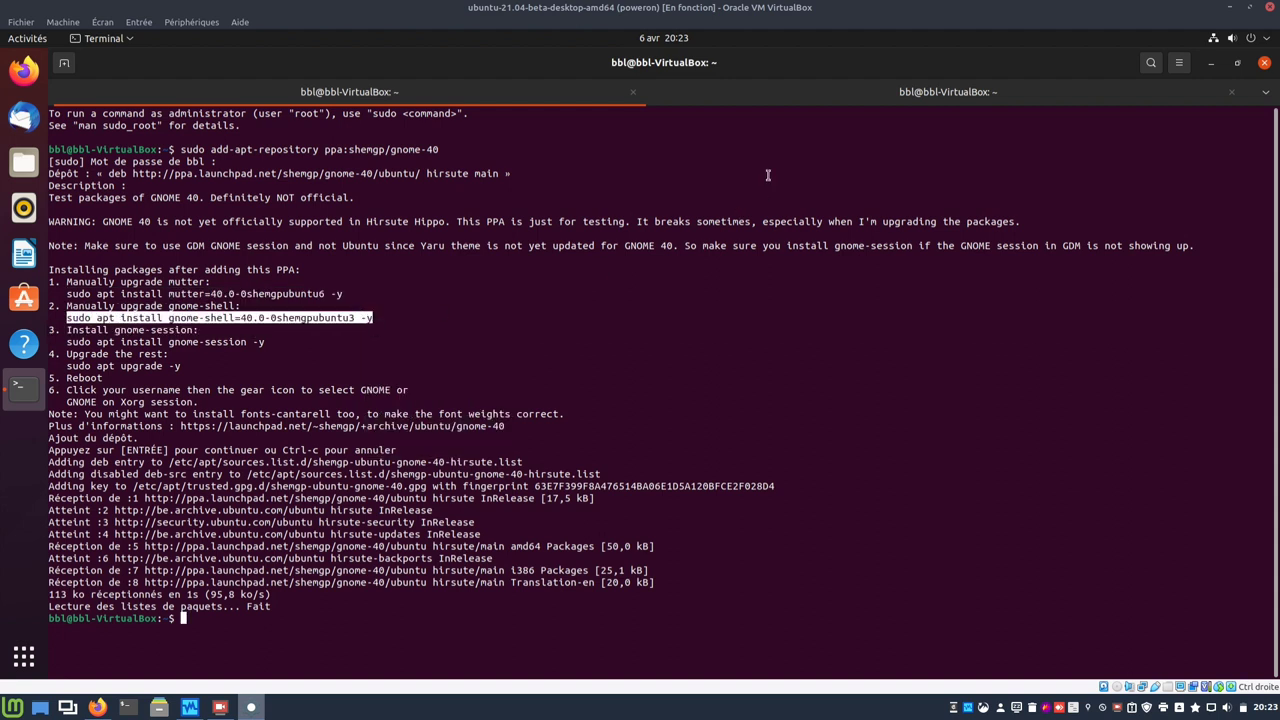
{"action": "left_click", "coordinate": [765, 98]}
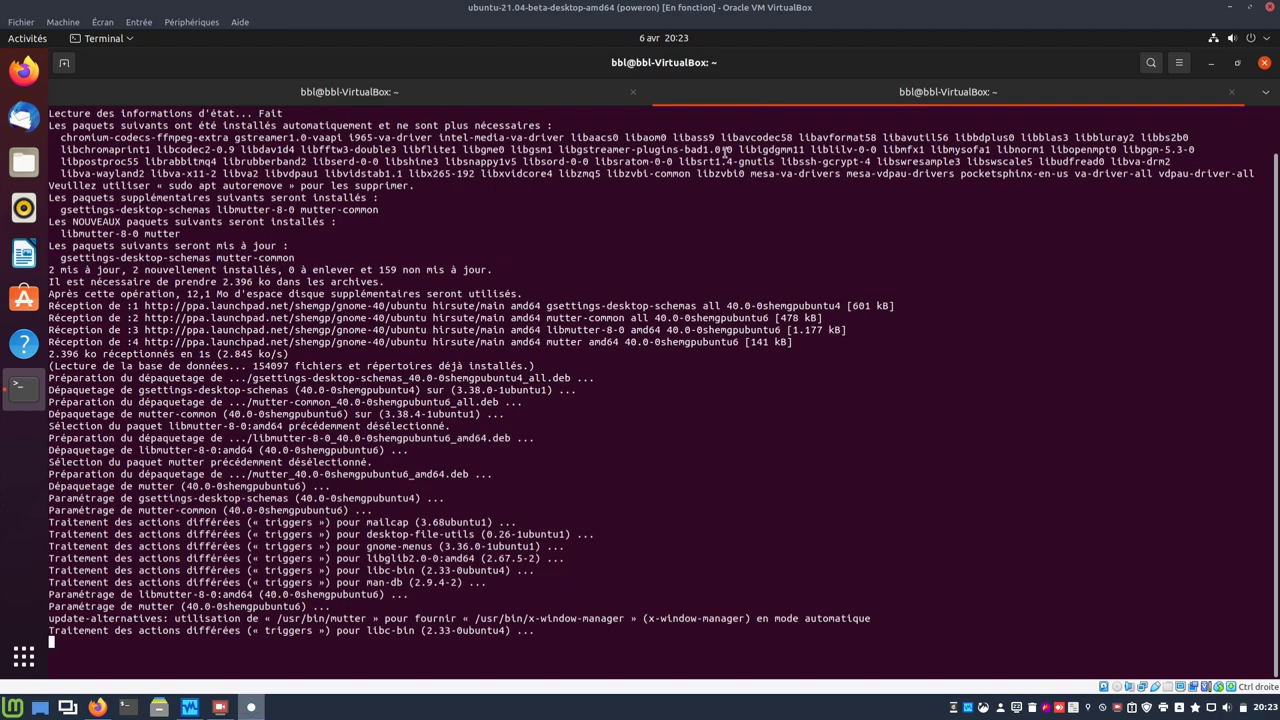
{"action": "right_click", "coordinate": [605, 646]}
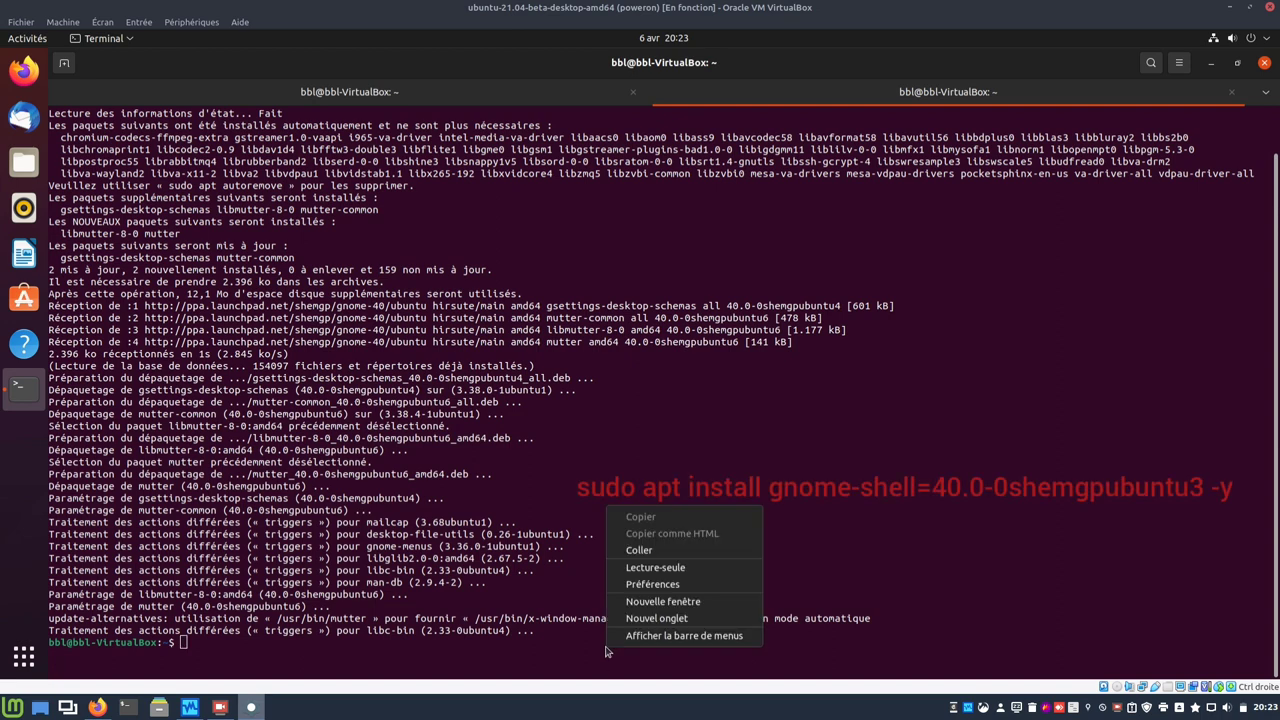
{"action": "left_click", "coordinate": [651, 550]}
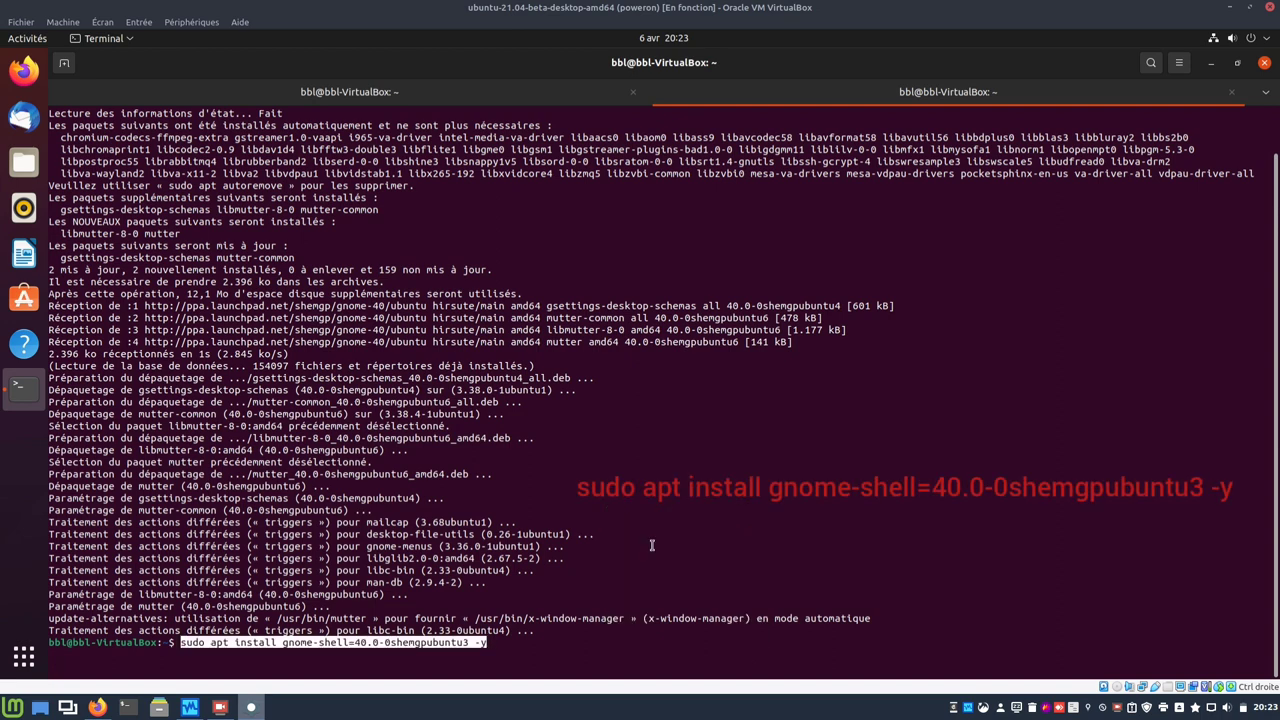
{"action": "key", "text": "Return"}
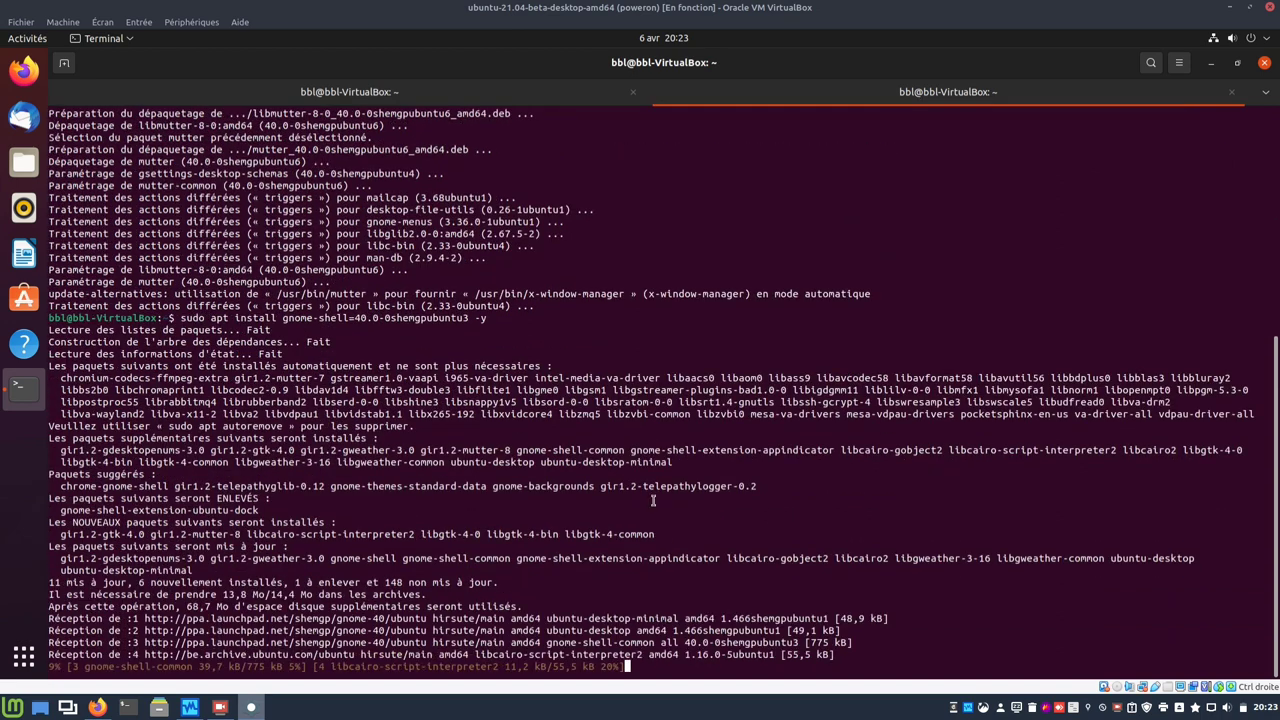
Copy sudo apt install gnome-session -y from the repository instructions and run it in the second terminal tab.
{"action": "left_click", "coordinate": [503, 101]}
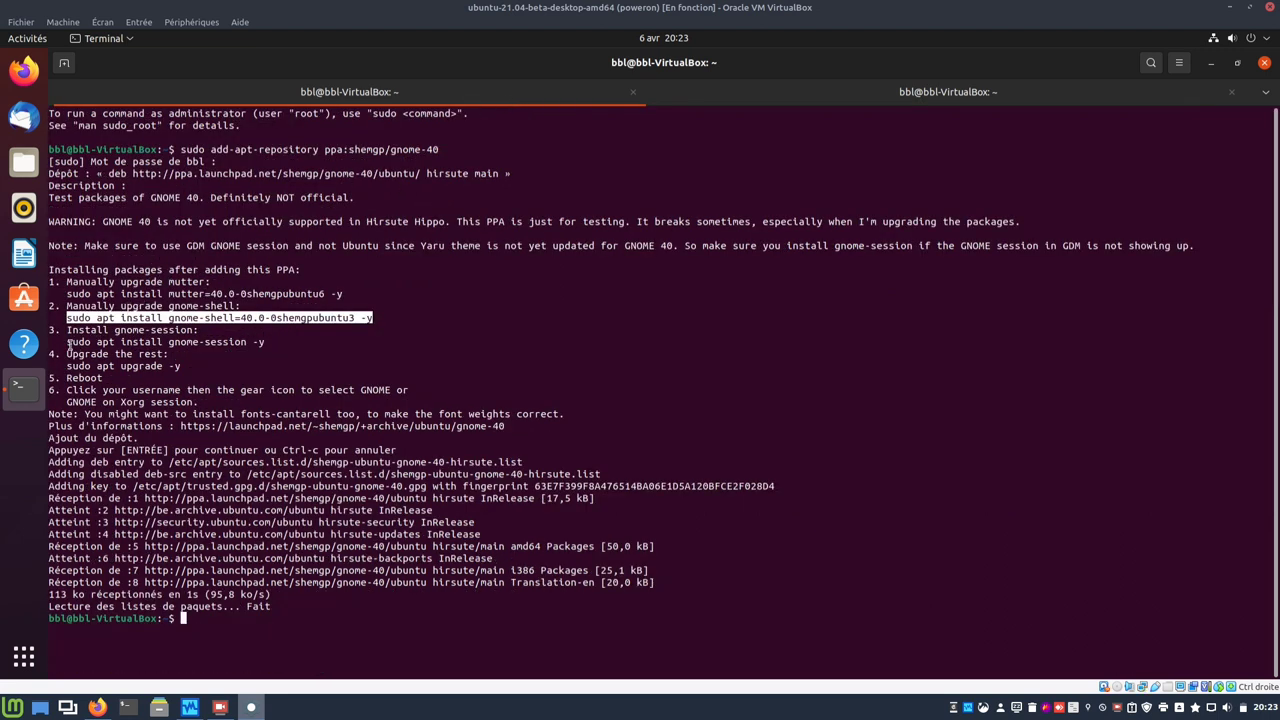
{"action": "left_click_drag", "start_coordinate": [67, 342], "coordinate": [257, 347]}
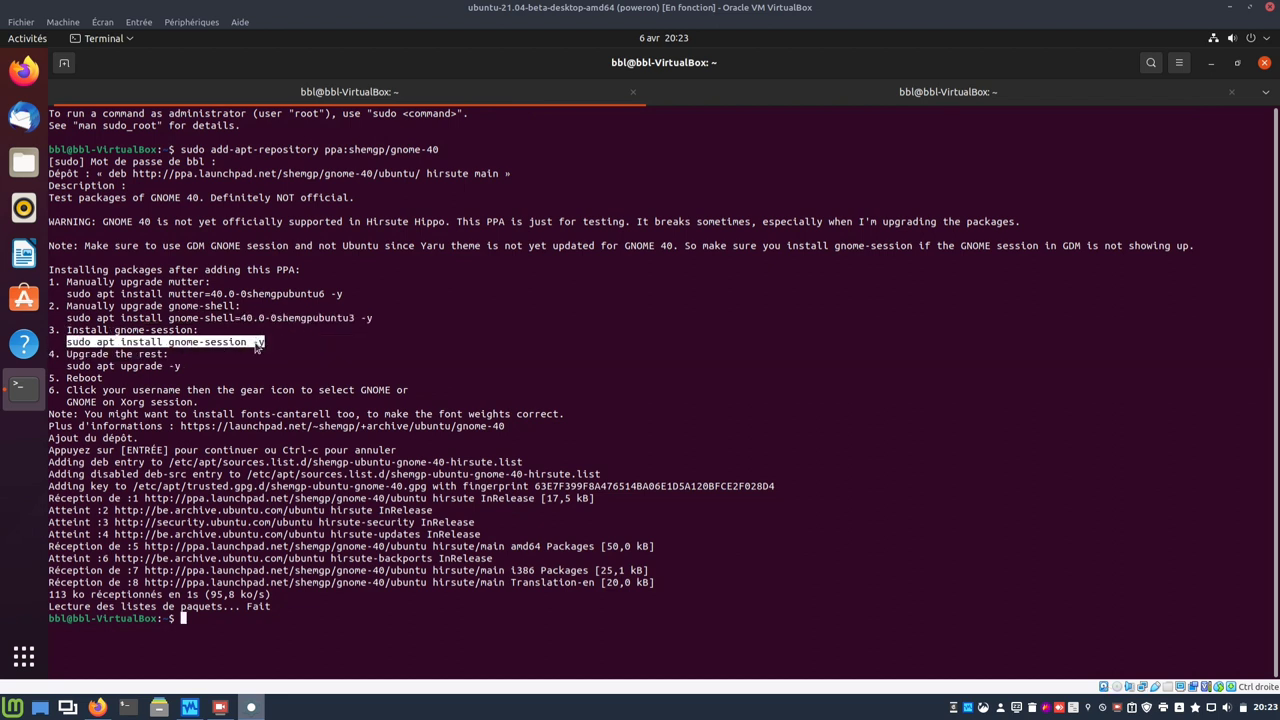
{"action": "right_click", "coordinate": [257, 347]}
{"action": "left_click", "coordinate": [266, 351]}
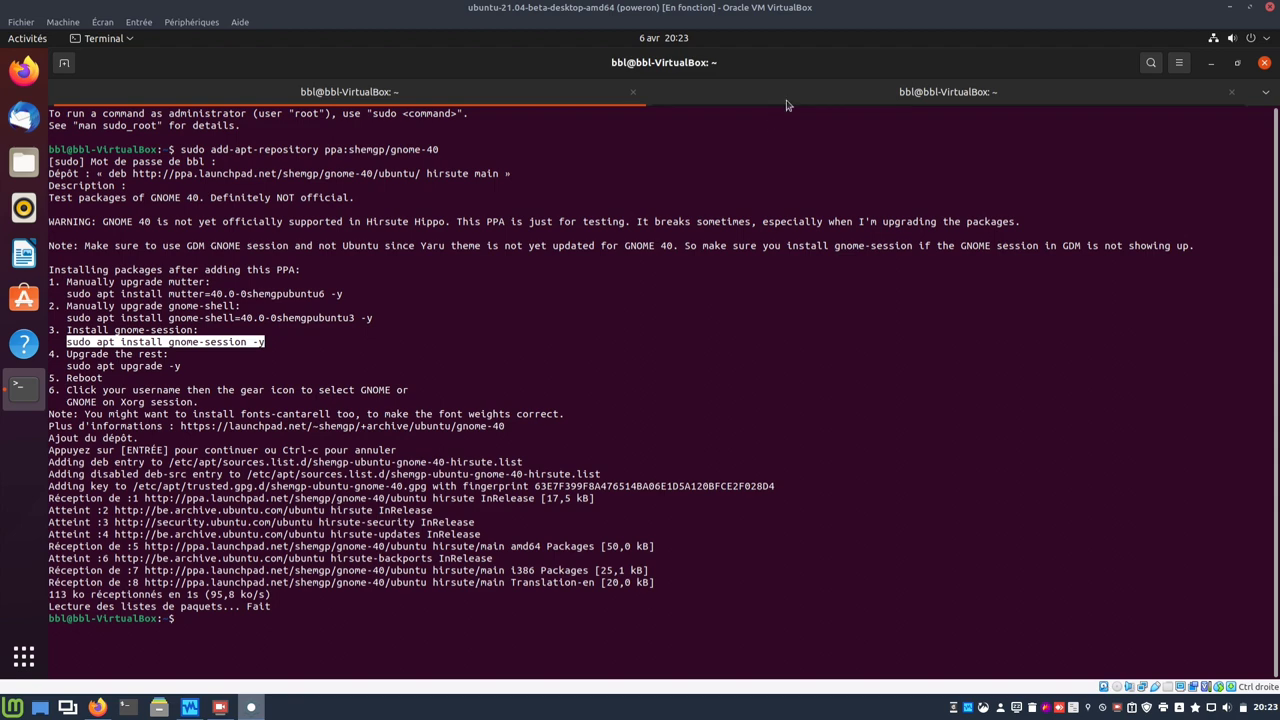
{"action": "left_click", "coordinate": [786, 101]}
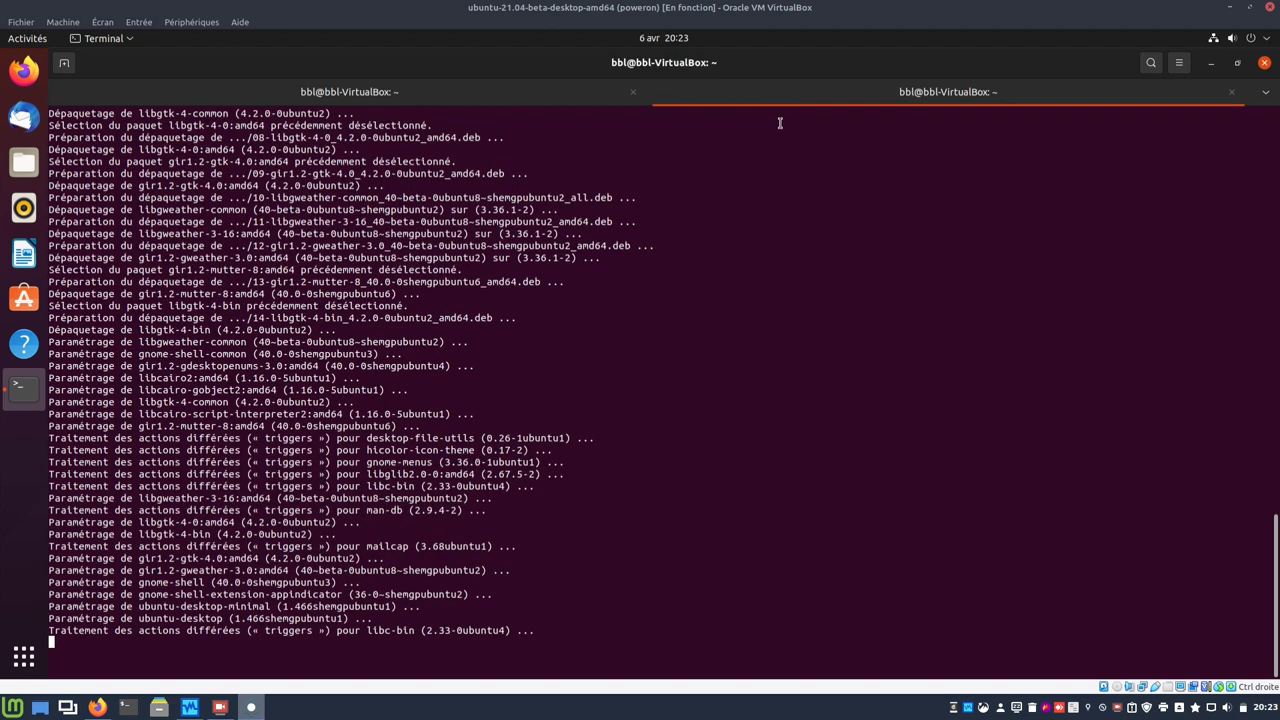
{"action": "right_click", "coordinate": [633, 650]}
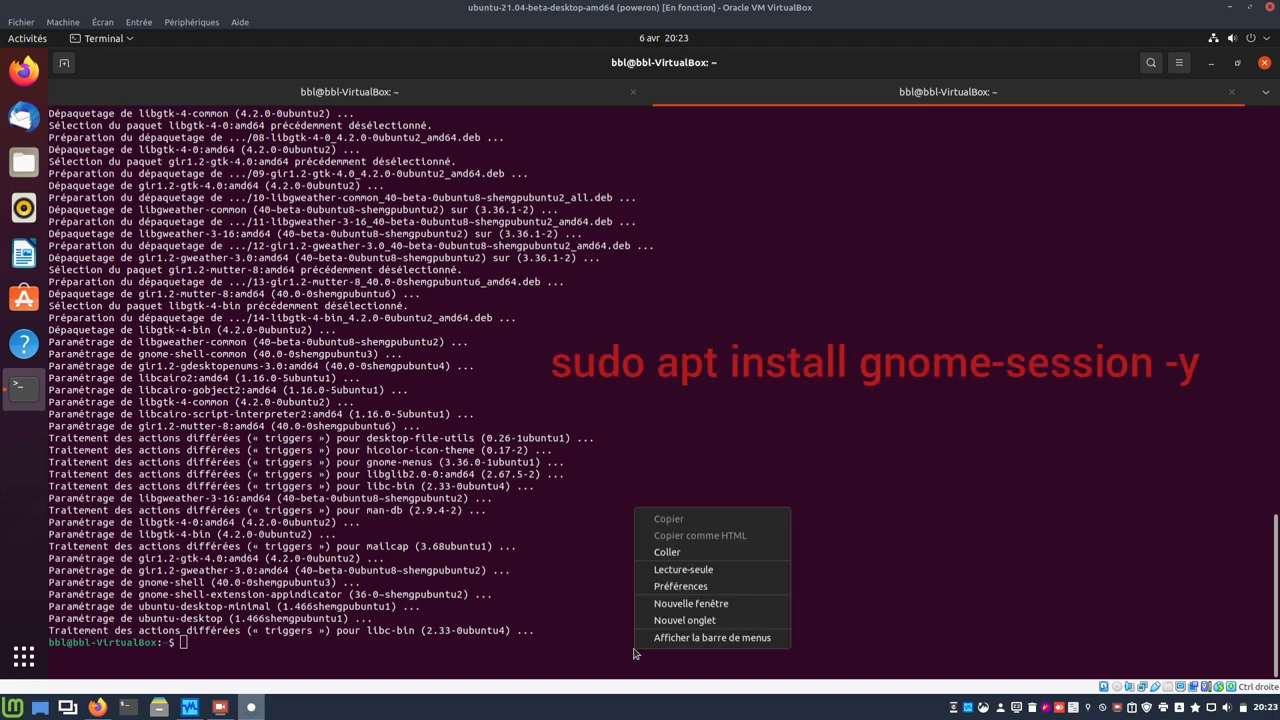
{"action": "left_click", "coordinate": [668, 552]}
{"action": "key", "text": "Return"}
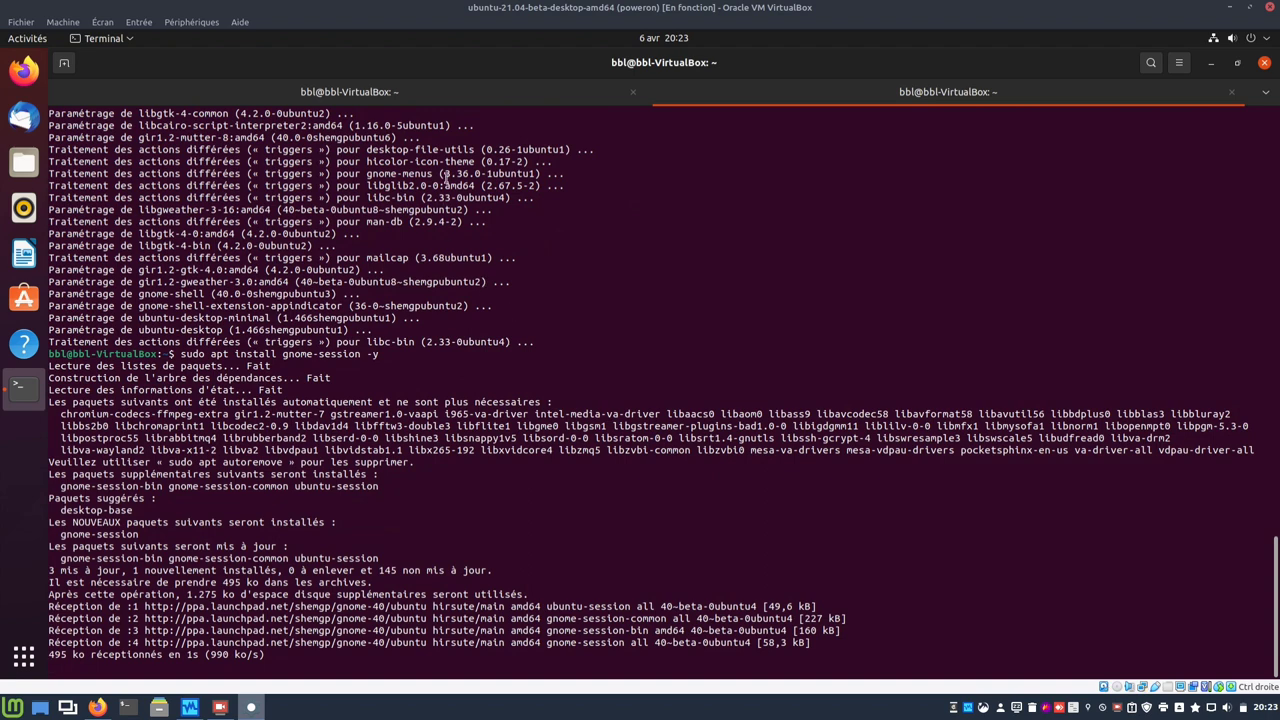
Copy sudo apt upgrade -y from the repository instructions and run it in the second terminal tab.
{"action": "left_click", "coordinate": [349, 91]}
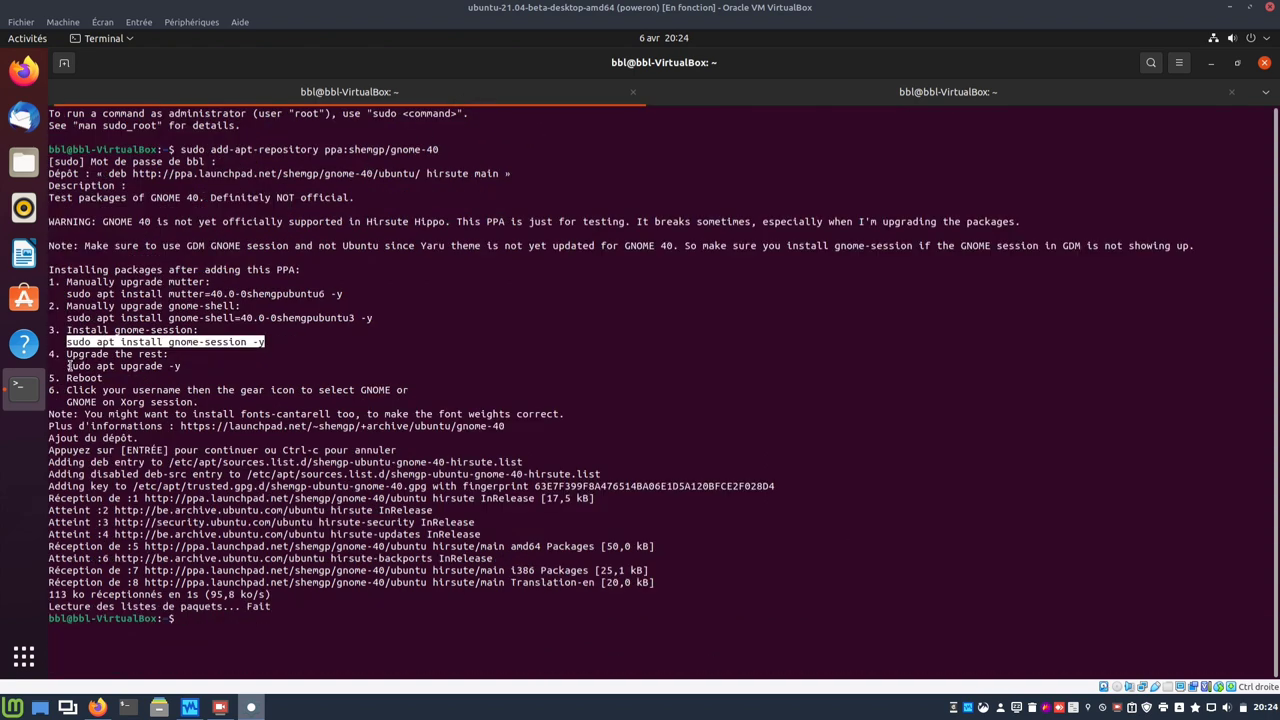
{"action": "left_click_drag", "start_coordinate": [63, 365], "coordinate": [173, 367]}
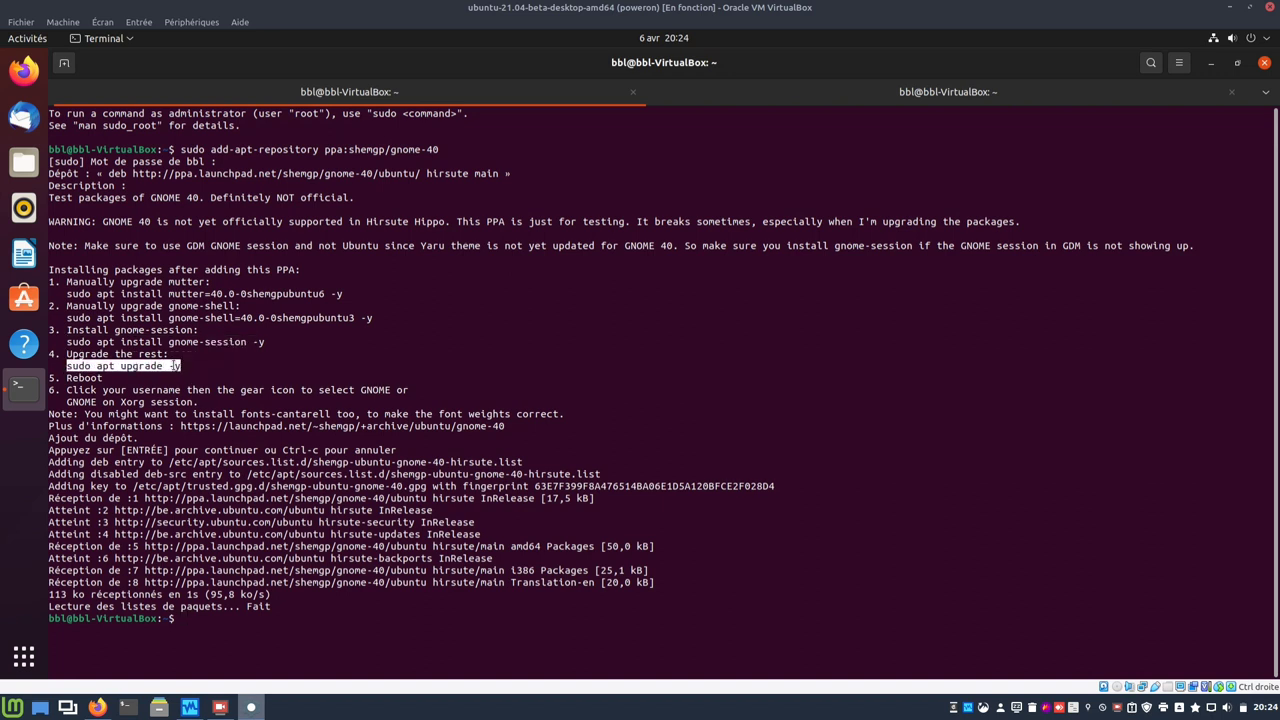
{"action": "right_click", "coordinate": [173, 367]}
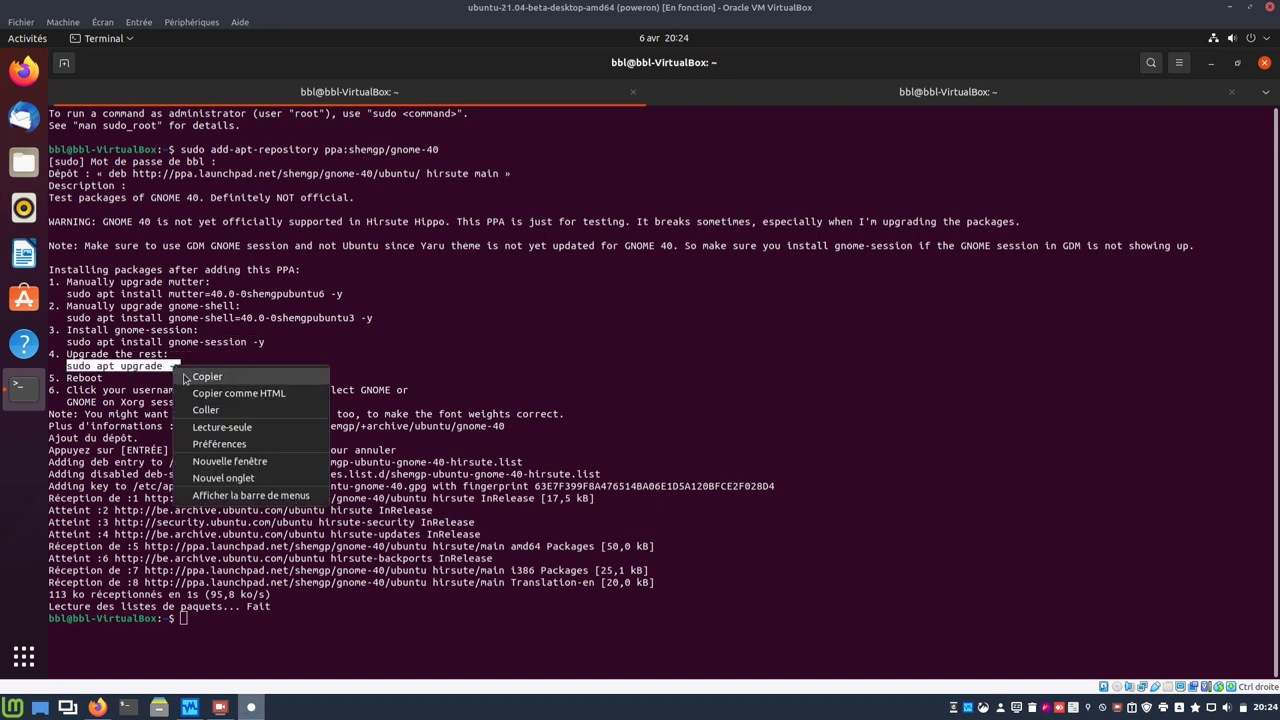
{"action": "left_click", "coordinate": [185, 376]}
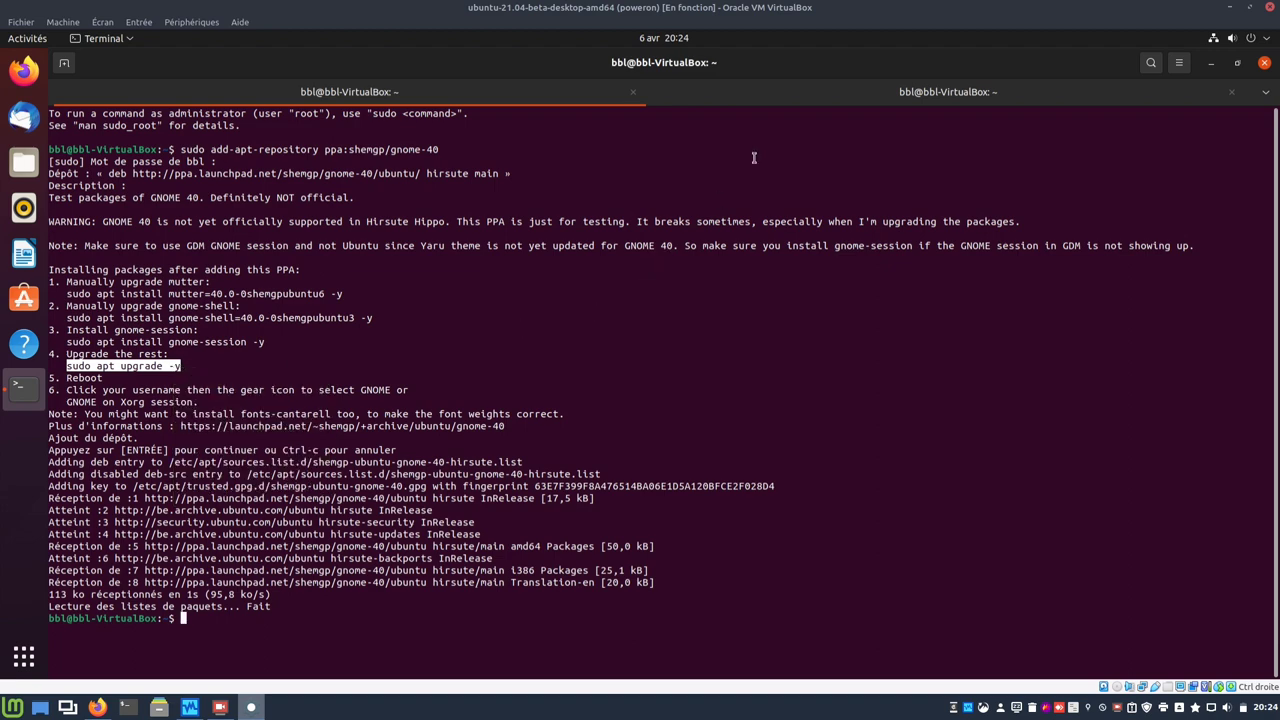
{"action": "left_click", "coordinate": [776, 101]}
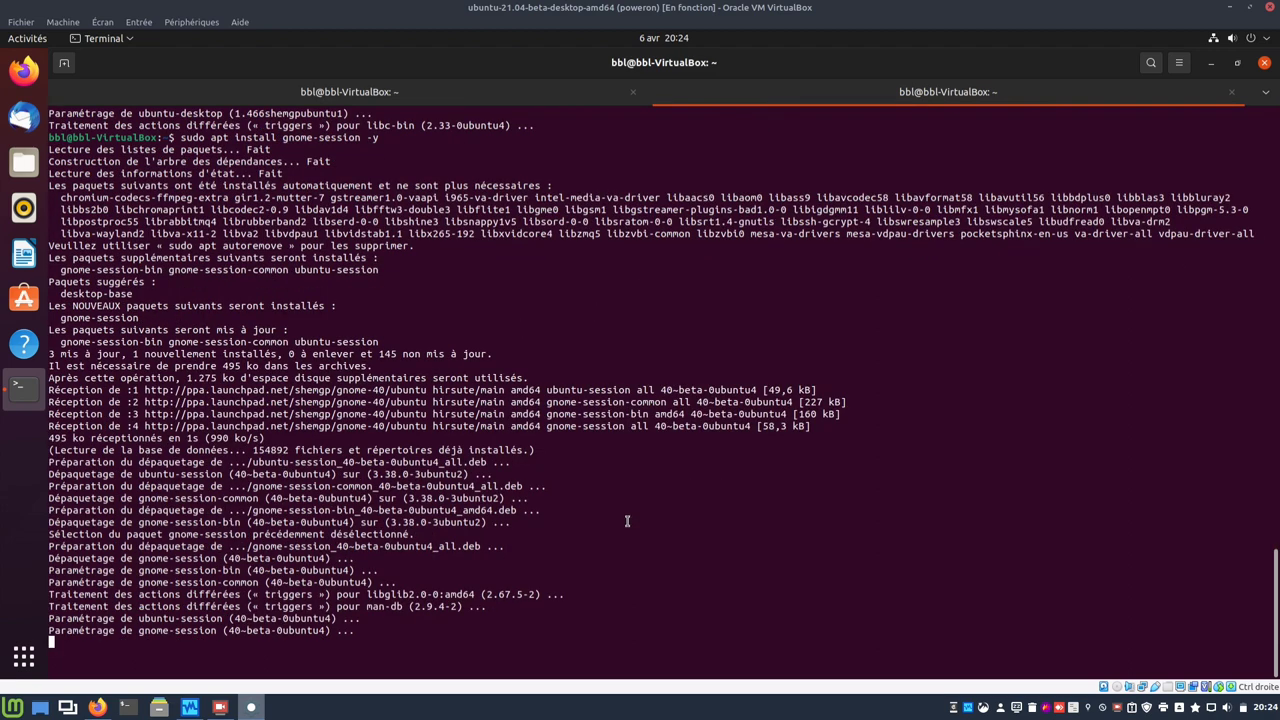
{"action": "right_click", "coordinate": [610, 620]}
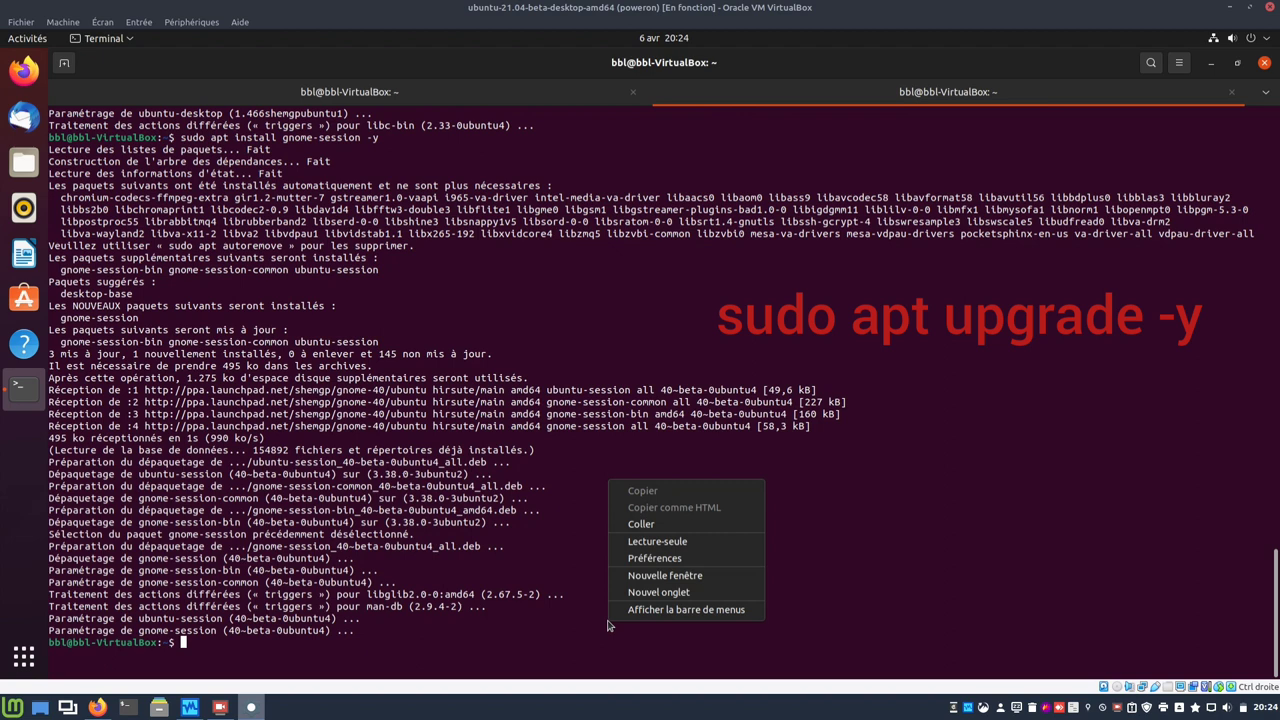
{"action": "left_click", "coordinate": [657, 525]}
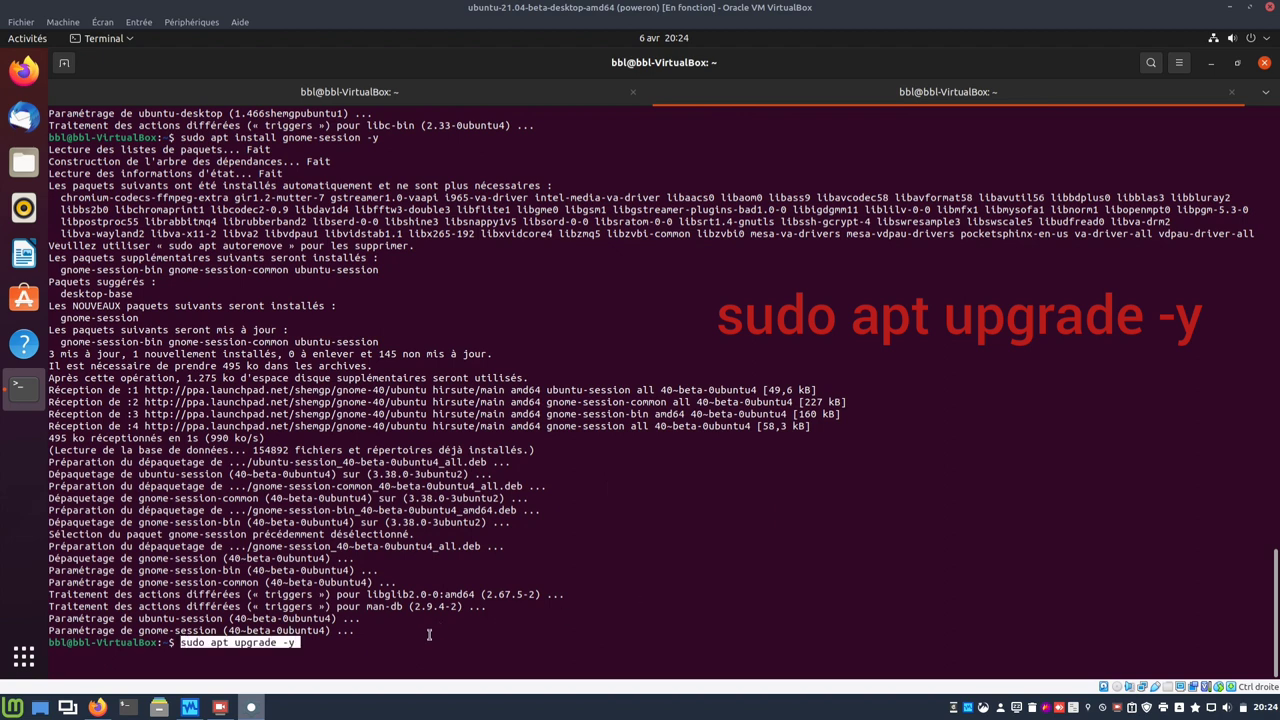
{"action": "key", "text": "Return"}
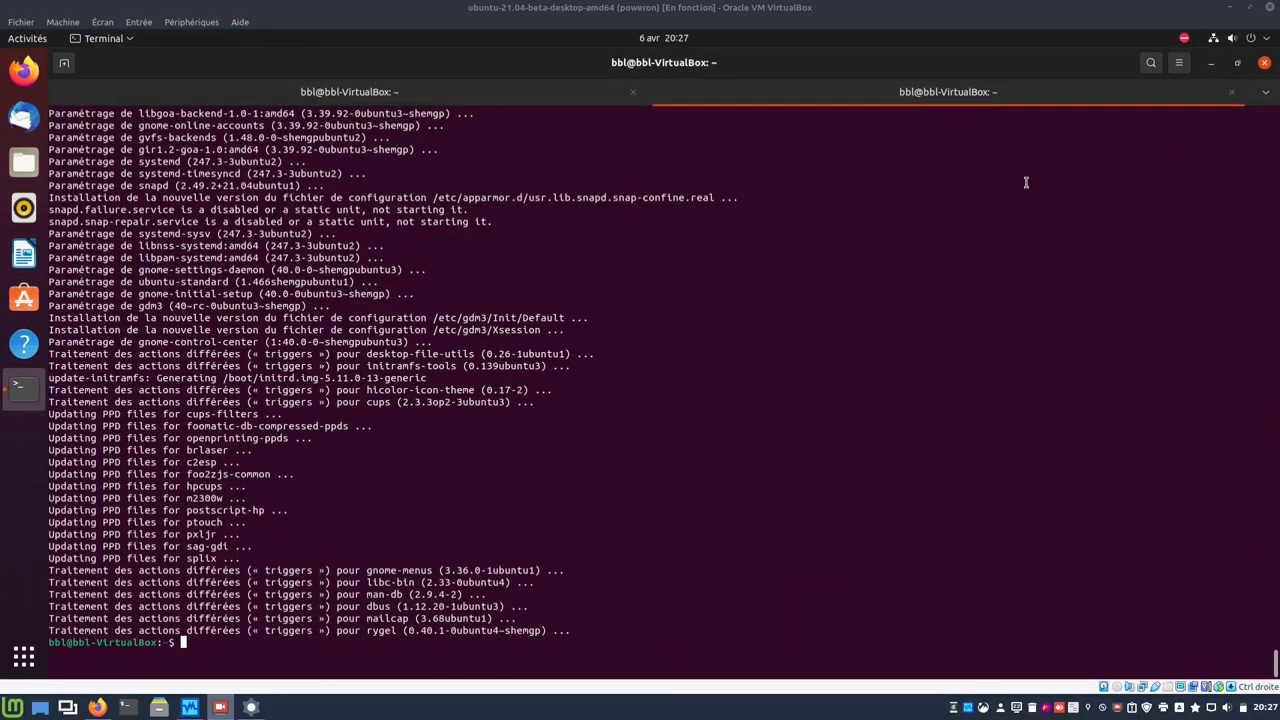
Return to the instructions in the first tab, close the Terminal and shut down the Ubuntu virtual machine.
{"action": "left_click", "coordinate": [540, 96]}
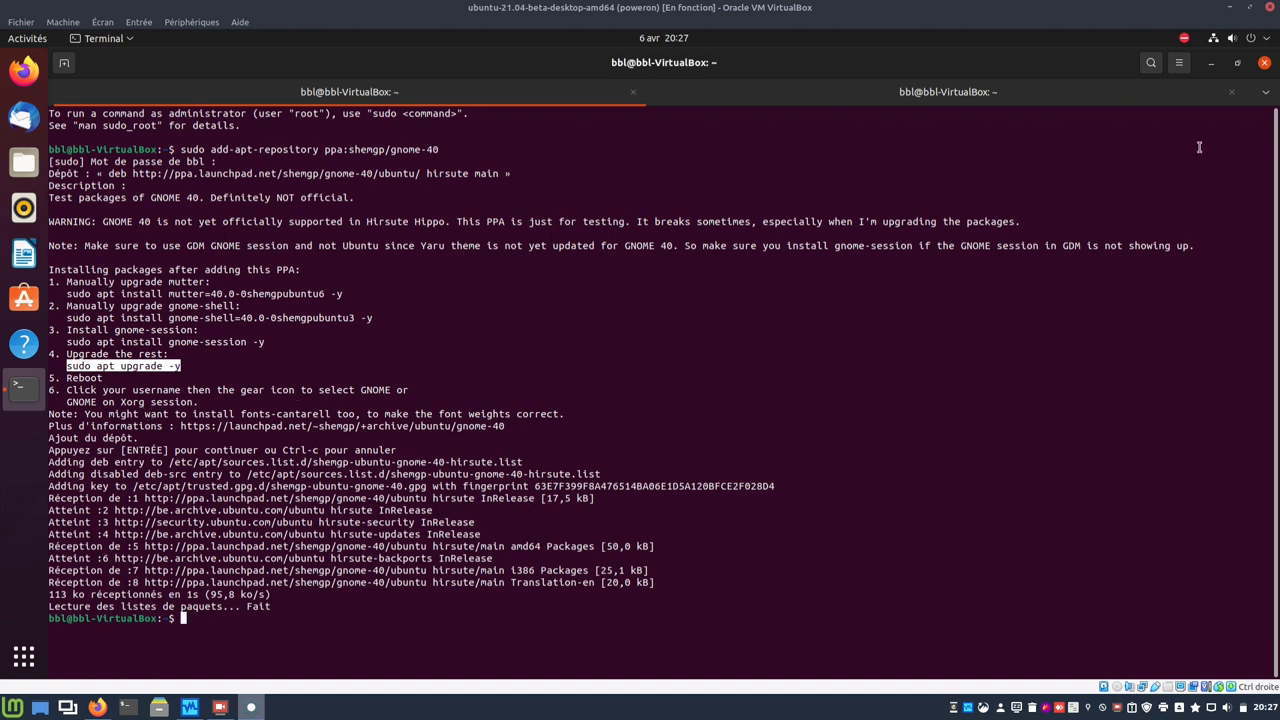
{"action": "left_click", "coordinate": [1265, 63]}
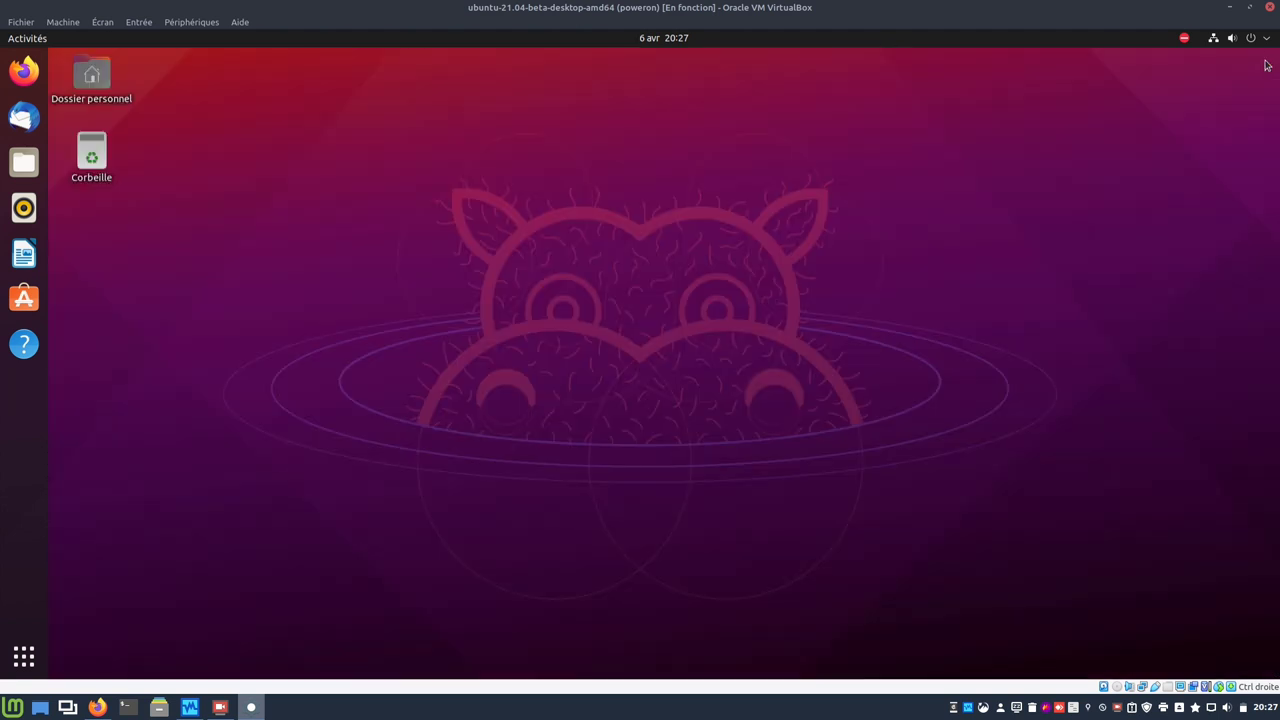
{"action": "left_click", "coordinate": [1266, 40]}
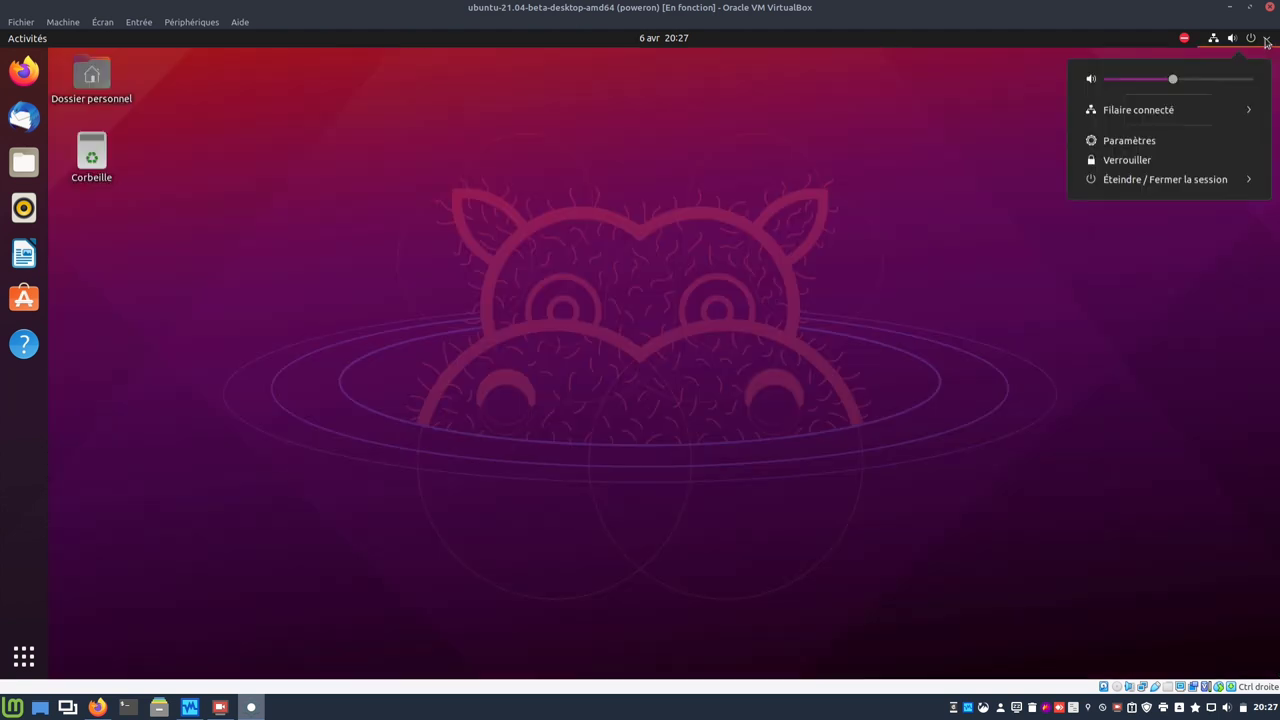
{"action": "left_click", "coordinate": [1178, 181]}
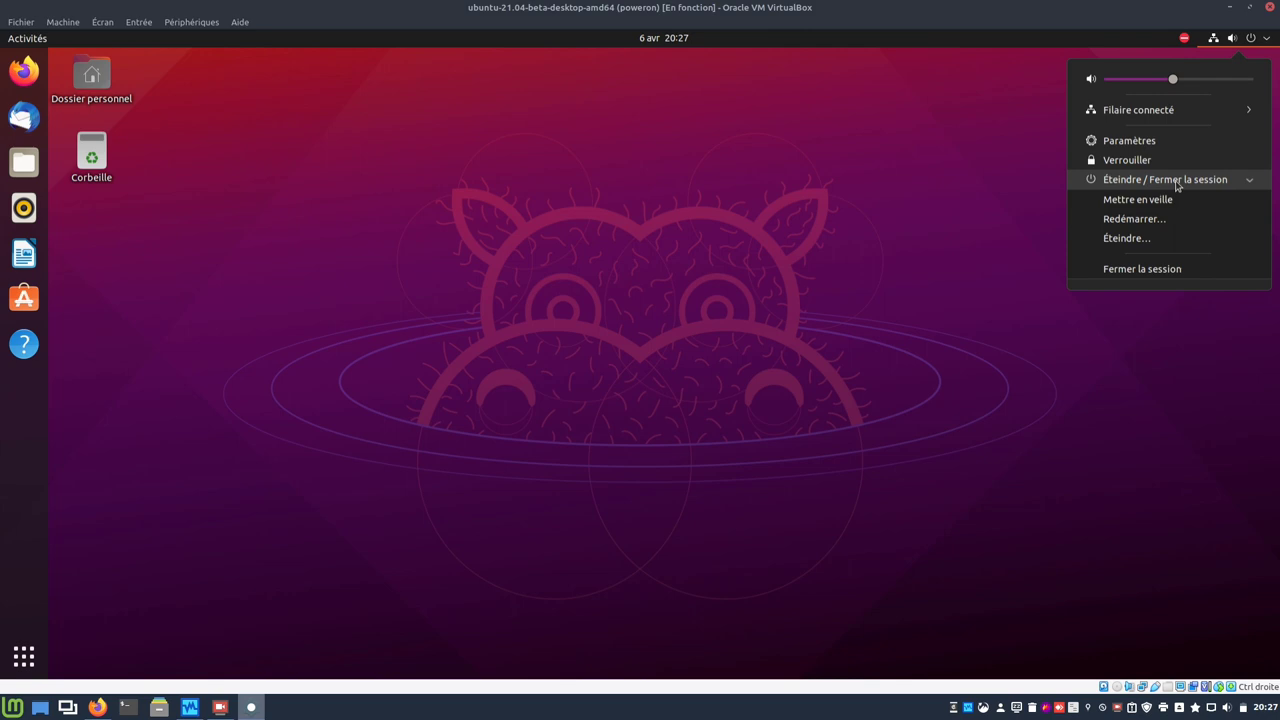
{"action": "left_click", "coordinate": [1134, 239]}
{"action": "left_click", "coordinate": [757, 401]}
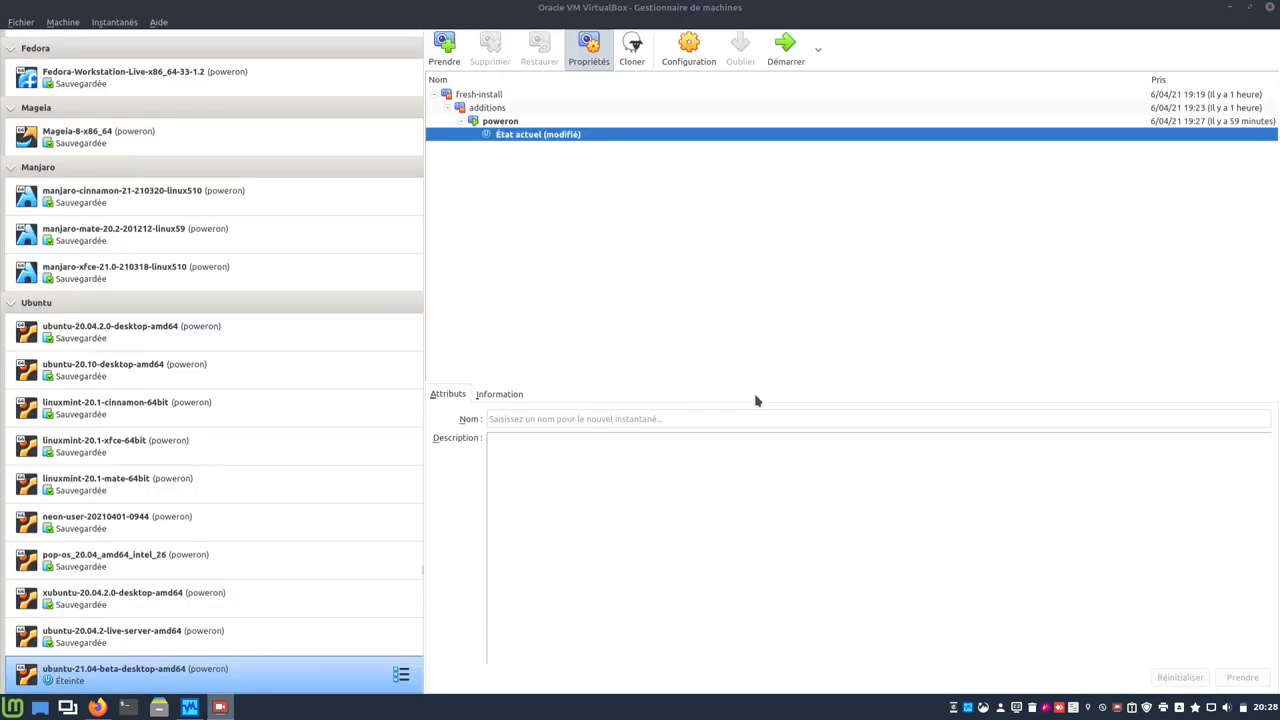
Enable 3D acceleration in the display settings of the ubuntu-21.04-beta-desktop-amd64 machine and start it.
{"action": "left_click", "coordinate": [689, 50]}
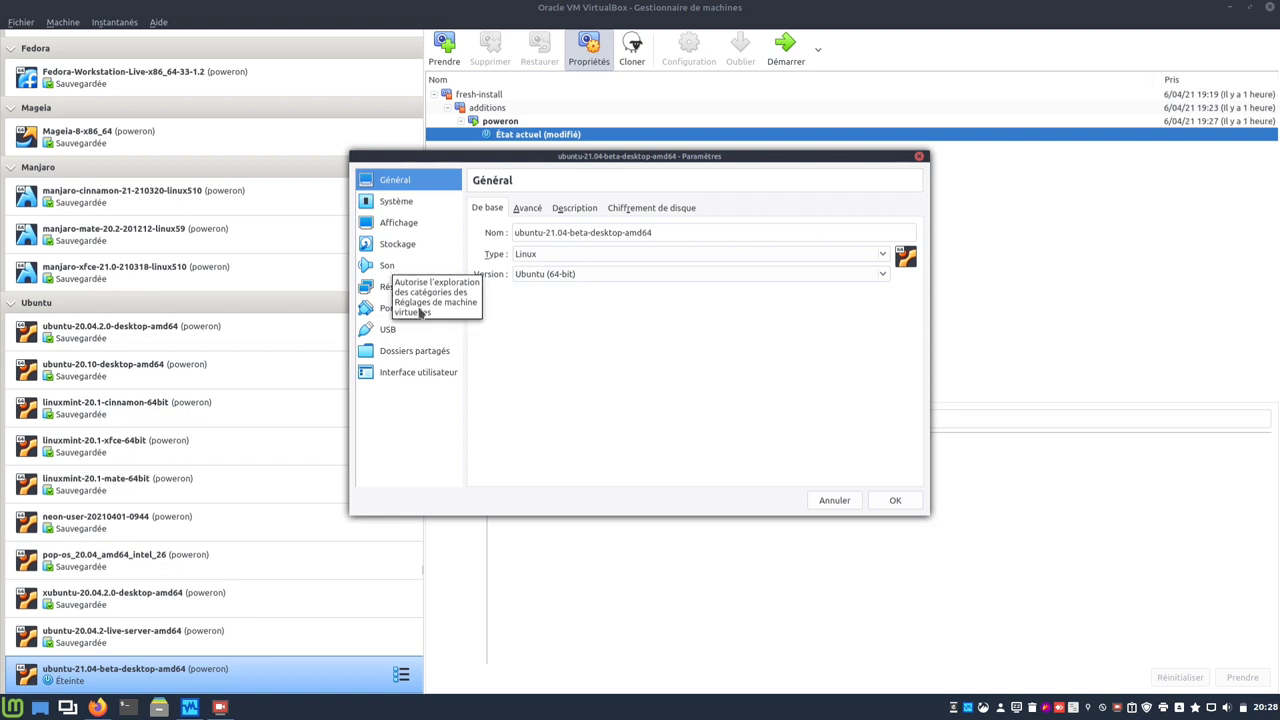
{"action": "left_click", "coordinate": [403, 224]}
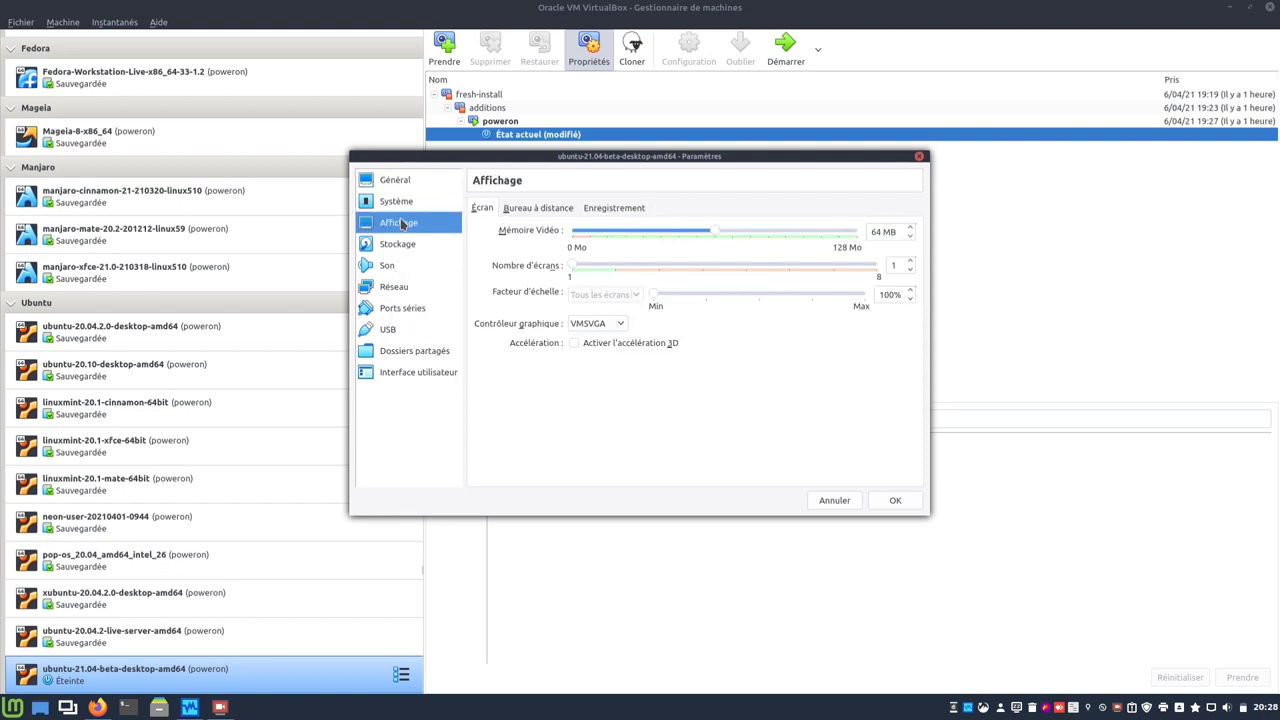
{"action": "left_click", "coordinate": [576, 344]}
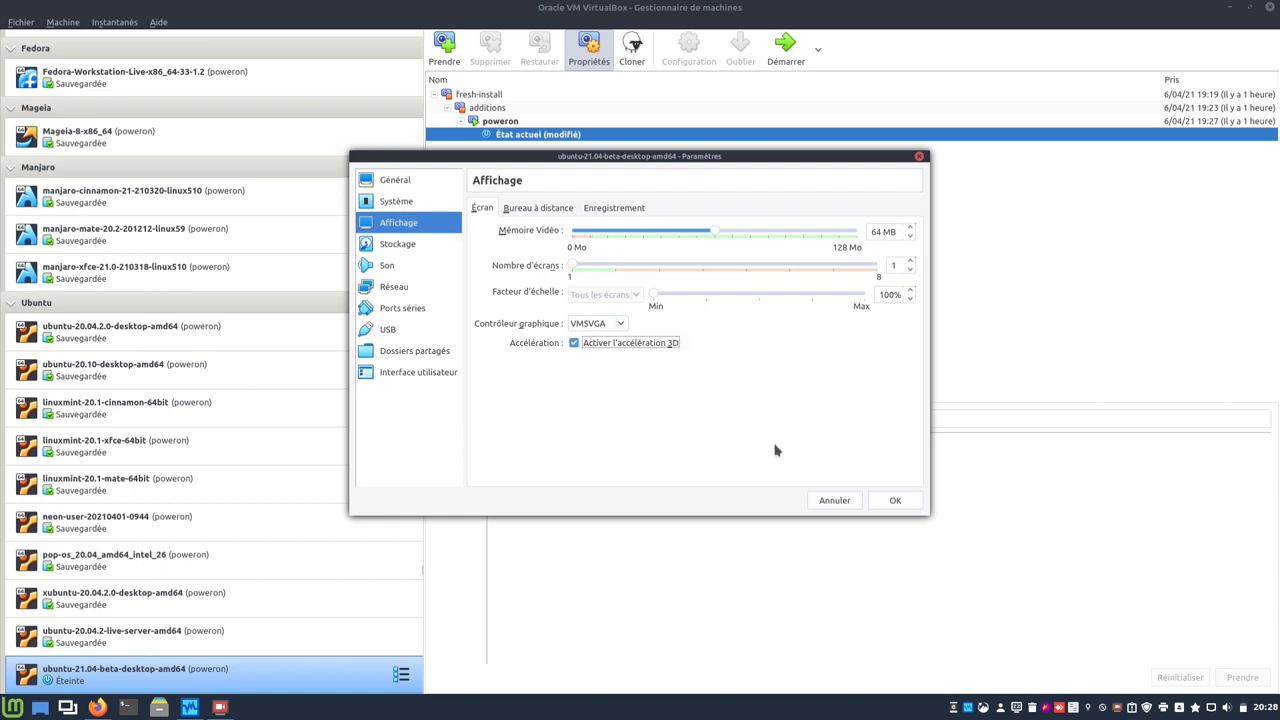
{"action": "left_click", "coordinate": [895, 501]}
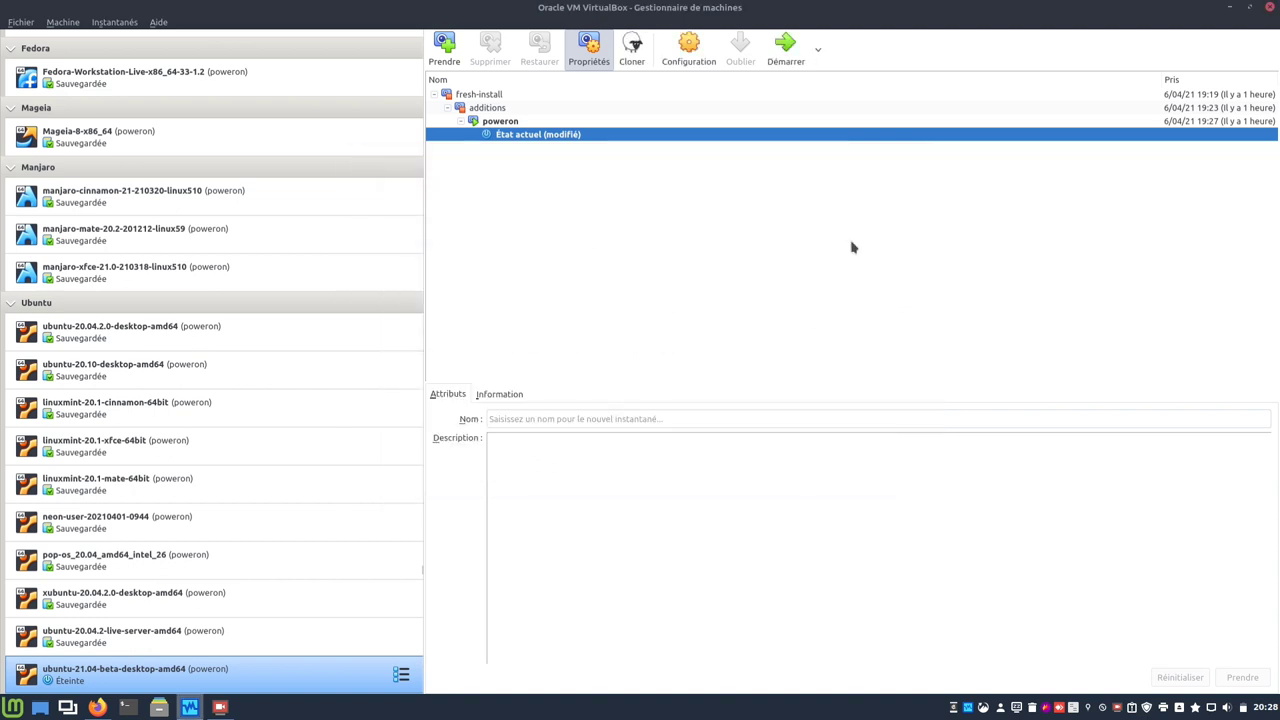
{"action": "left_click", "coordinate": [786, 50]}
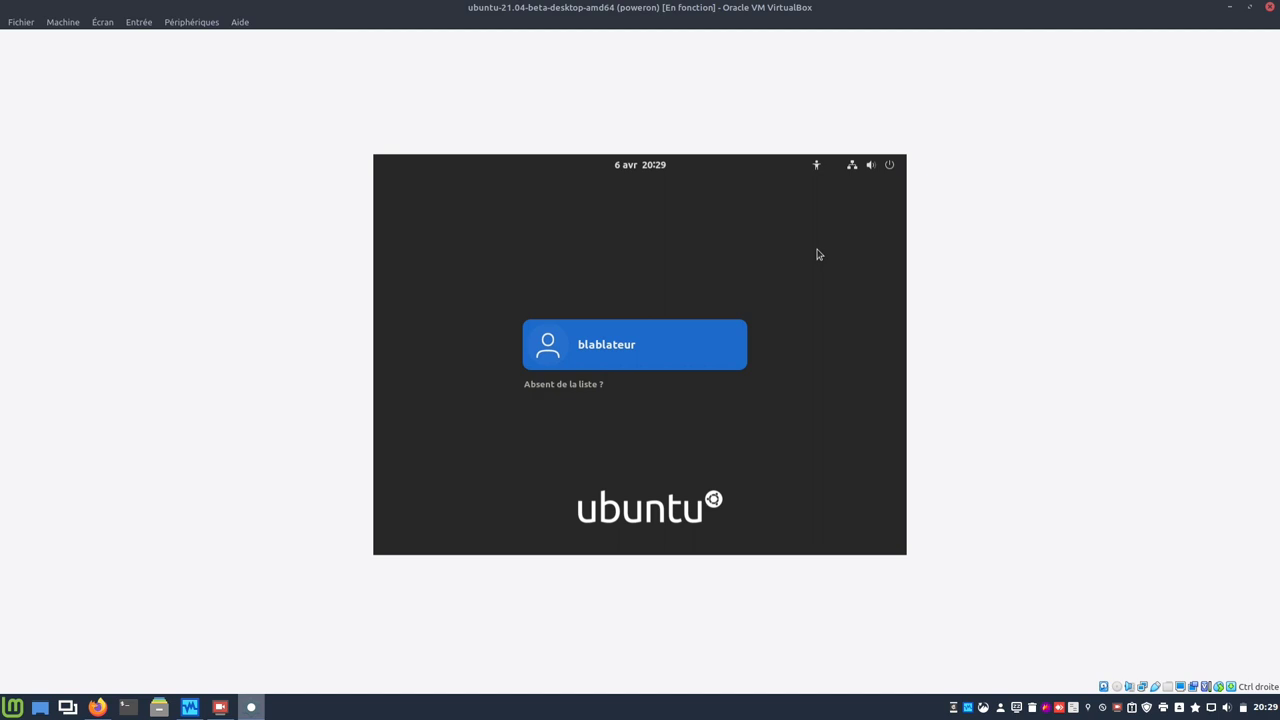
Select the user account, choose the GNOME session, enter the account password and log in.
{"action": "left_click", "coordinate": [614, 348]}
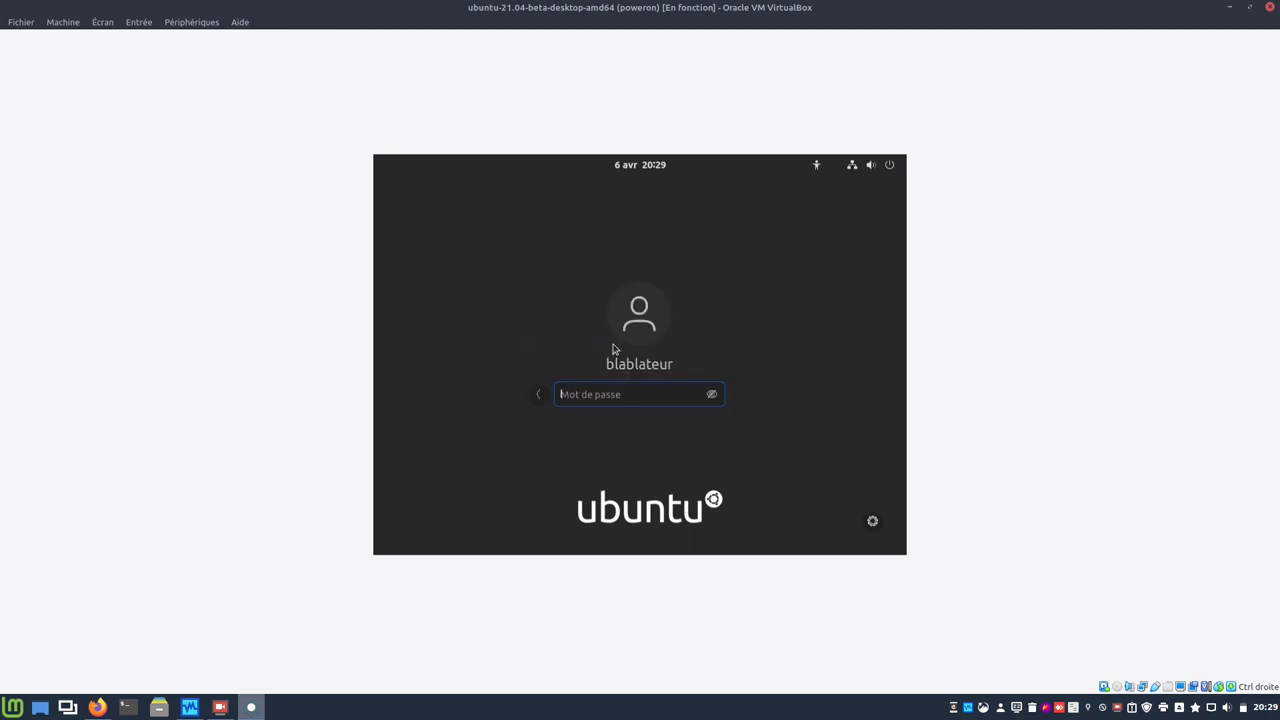
{"action": "left_click", "coordinate": [872, 521]}
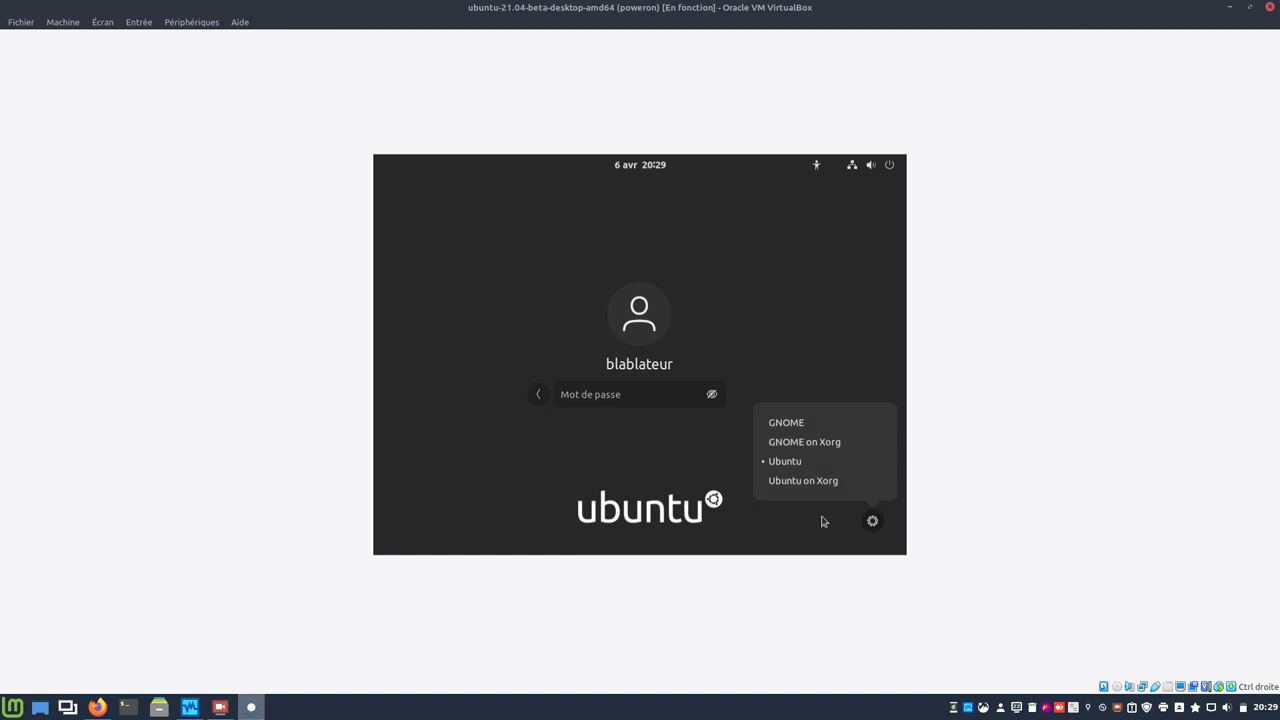
{"action": "left_click", "coordinate": [763, 424]}
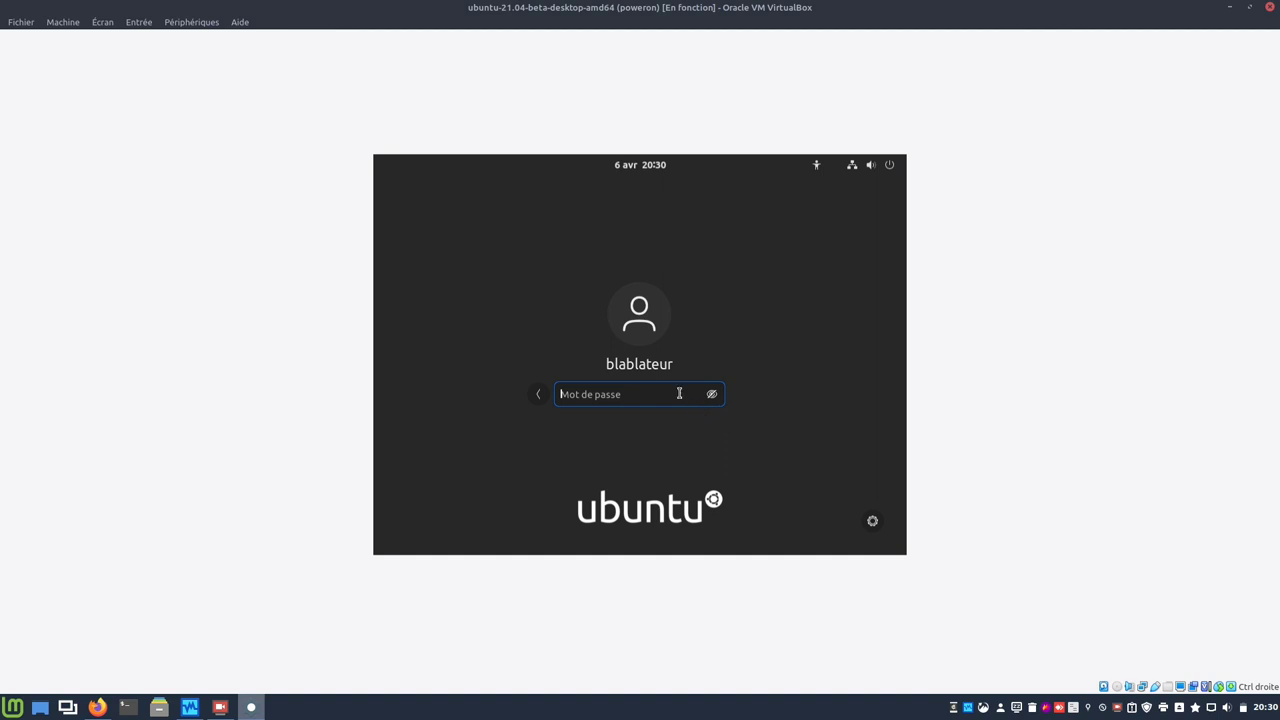
{"action": "type", "text": "•••••"}
{"action": "key", "text": "Return"}
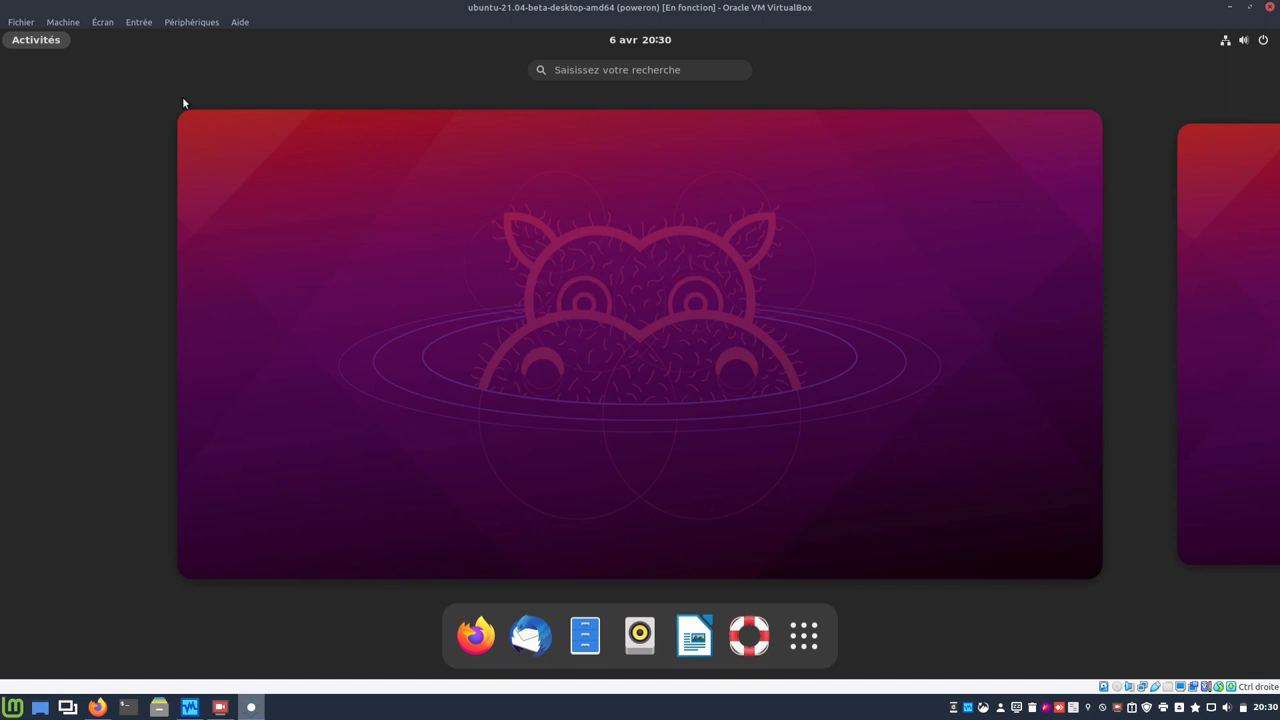
{"action": "left_click", "coordinate": [104, 24]}
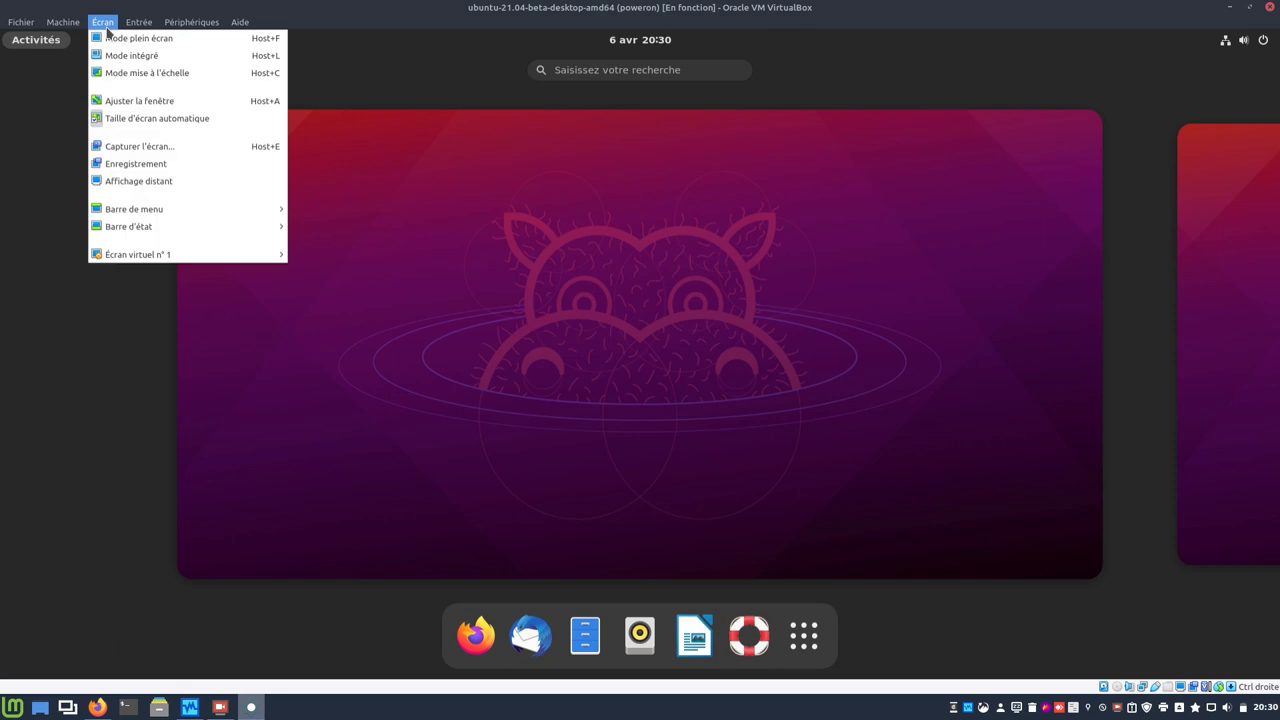
{"action": "left_click", "coordinate": [538, 286]}
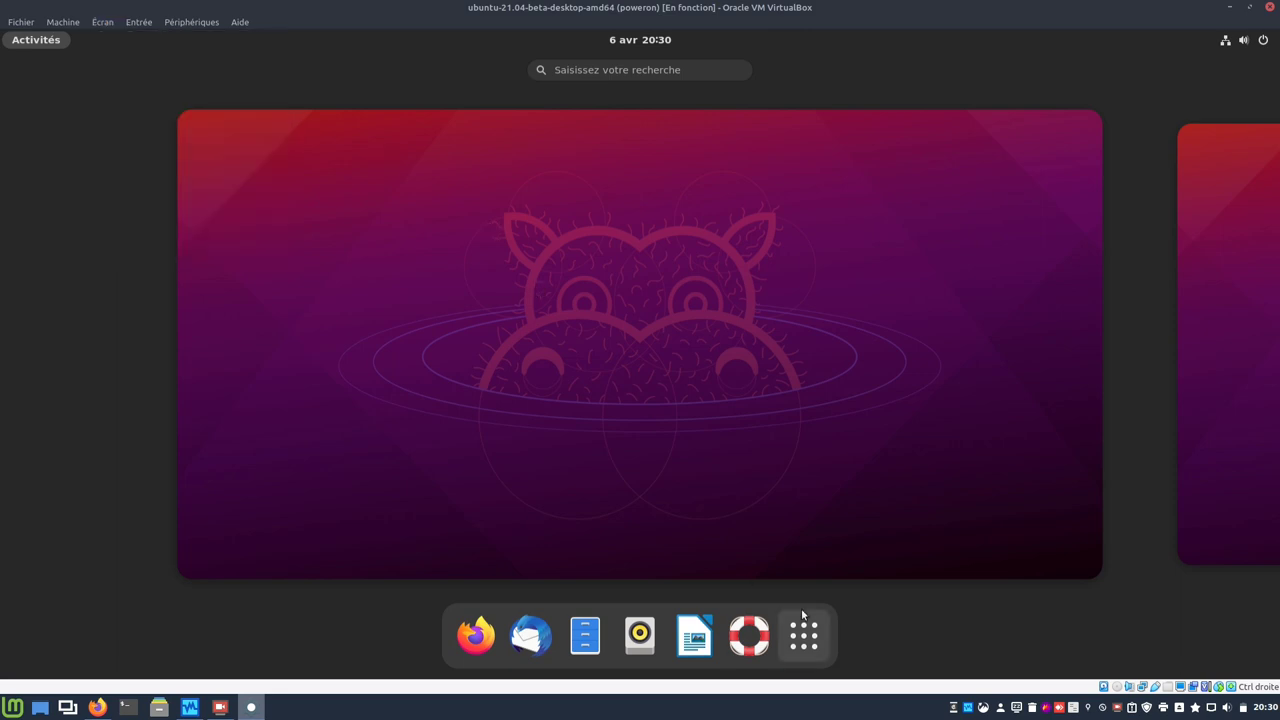
{"action": "left_click", "coordinate": [737, 480]}
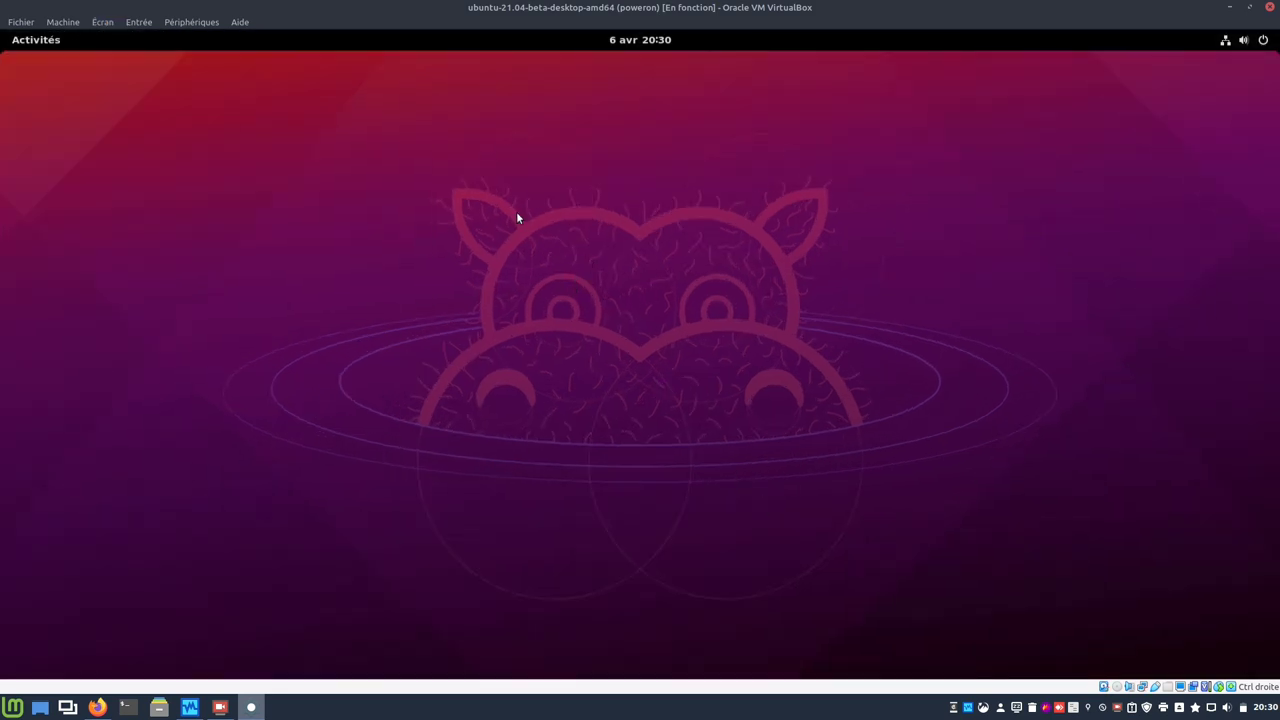
Open the Files application from the Activities overview and view the About page in the system settings.
{"action": "left_click", "coordinate": [38, 47]}
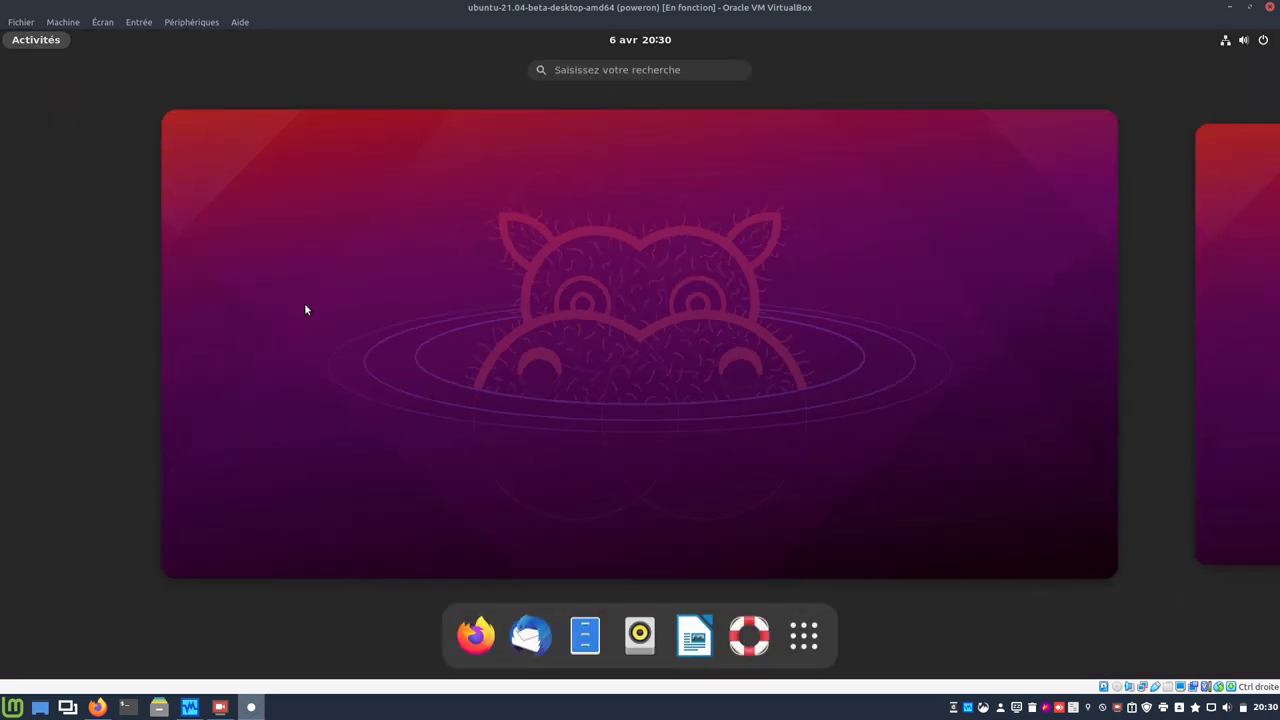
{"action": "left_click", "coordinate": [586, 632]}
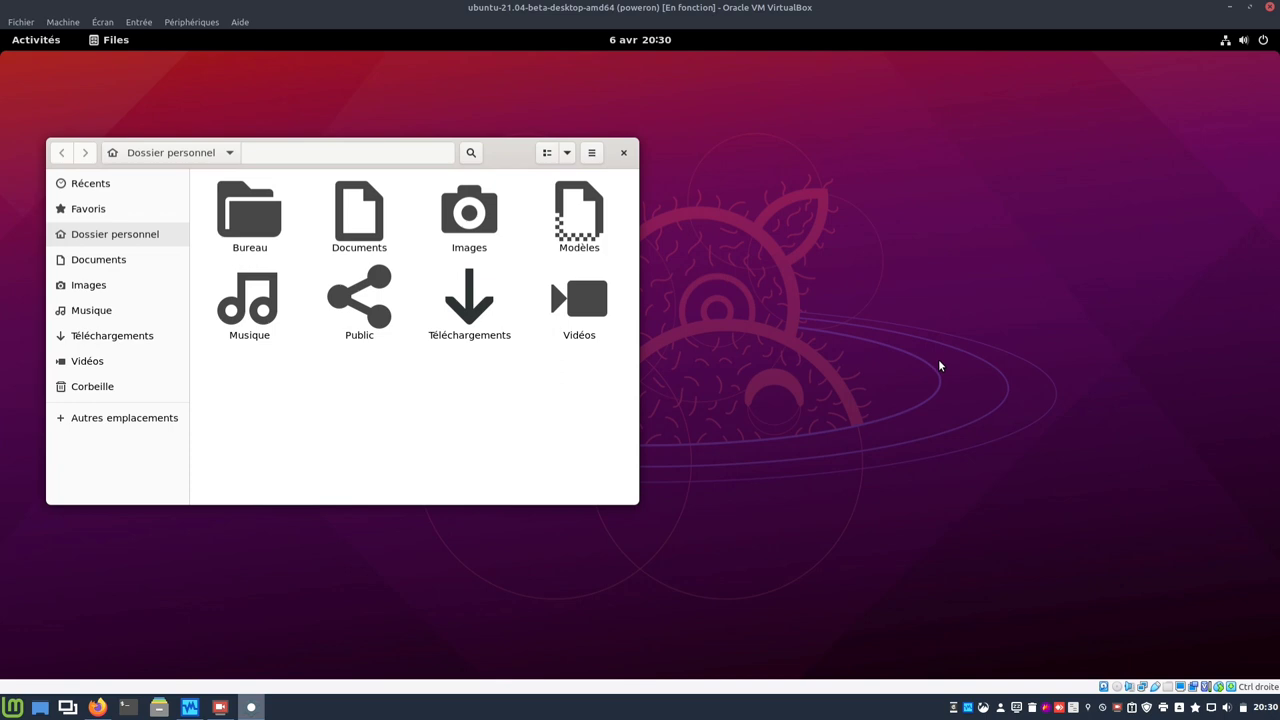
{"action": "left_click", "coordinate": [1258, 42]}
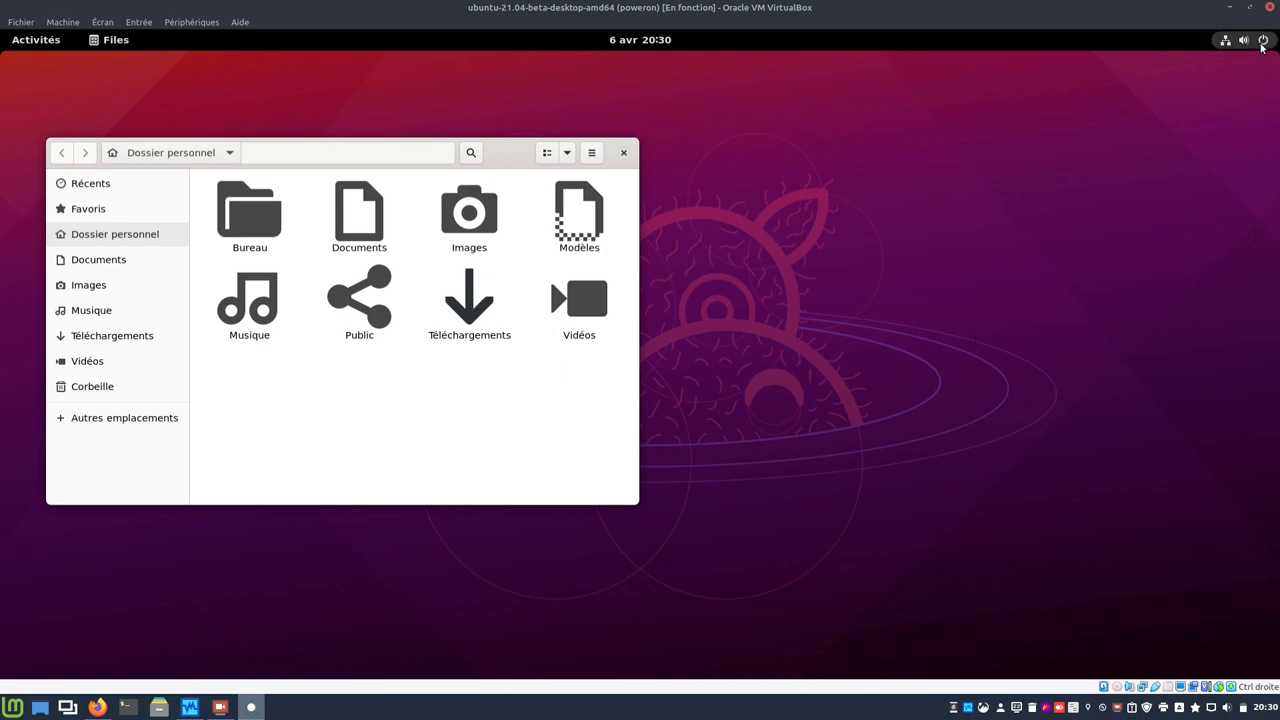
{"action": "left_click", "coordinate": [1117, 146]}
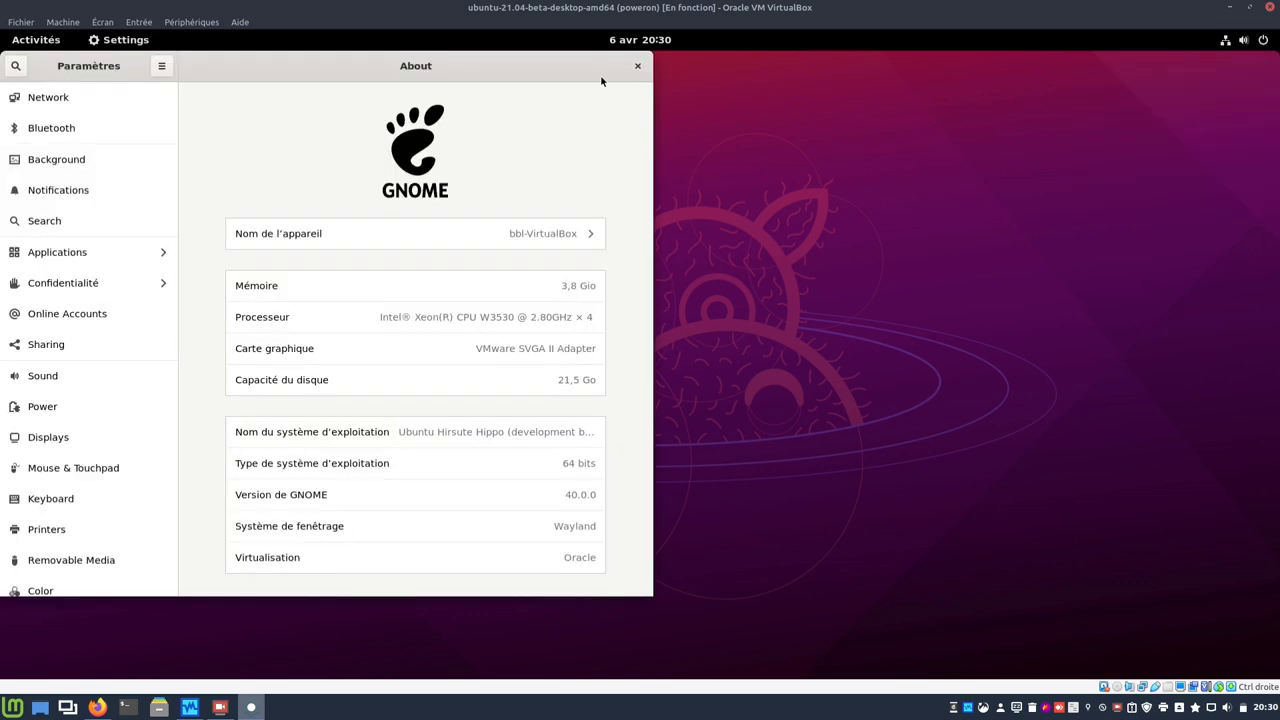
Move the Settings window clear of the Files window and look through the list of settings categories.
{"action": "left_click_drag", "start_coordinate": [600, 74], "coordinate": [913, 107]}
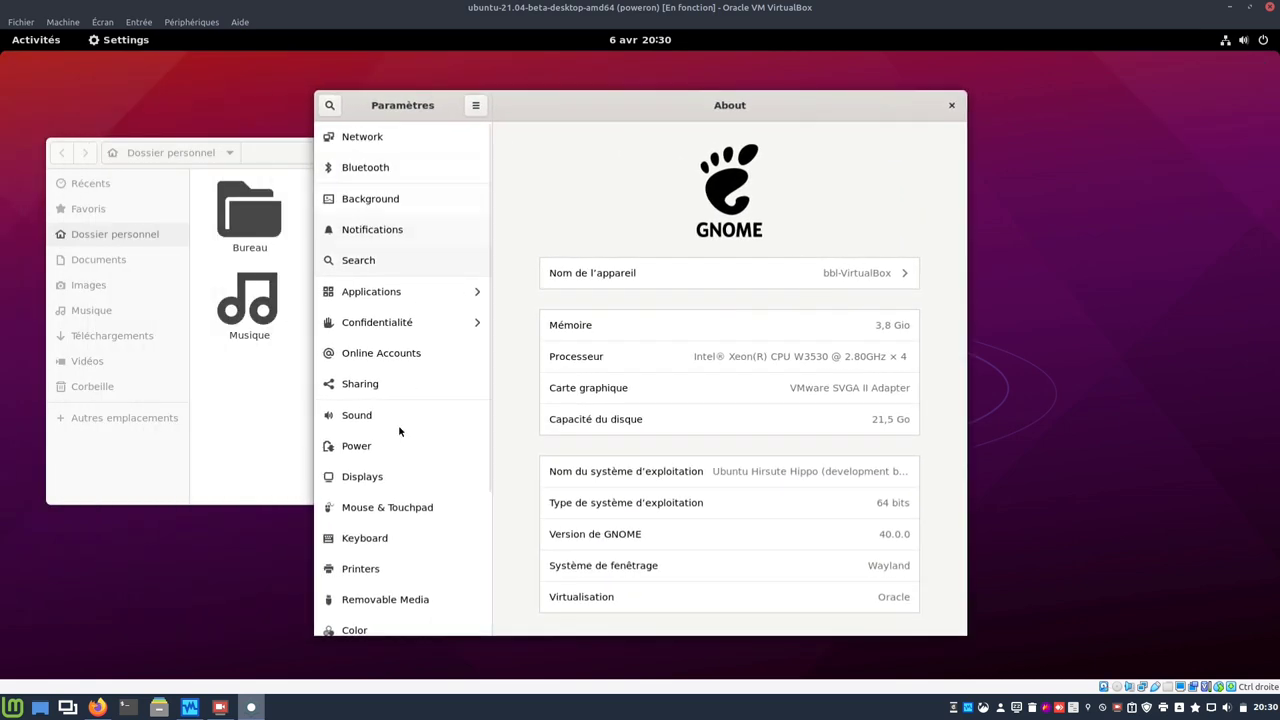
{"action": "scroll", "coordinate": [380, 457], "scroll_direction": "down", "scroll_amount": 3}
{"action": "scroll", "coordinate": [379, 455], "scroll_direction": "down", "scroll_amount": 1}
{"action": "scroll", "coordinate": [379, 455], "scroll_direction": "up", "scroll_amount": 4}
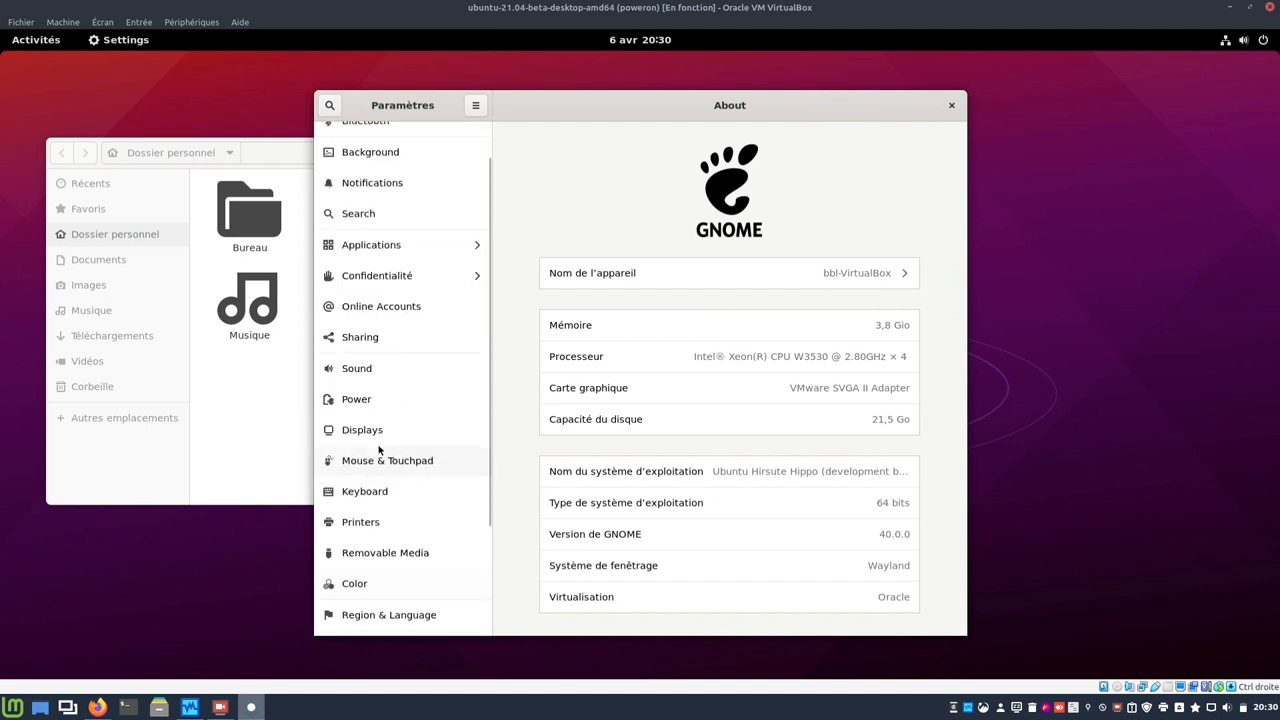
{"action": "scroll", "coordinate": [379, 450], "scroll_direction": "down", "scroll_amount": 3}
{"action": "scroll", "coordinate": [378, 448], "scroll_direction": "down", "scroll_amount": 1}
{"action": "scroll", "coordinate": [379, 446], "scroll_direction": "up", "scroll_amount": 4}
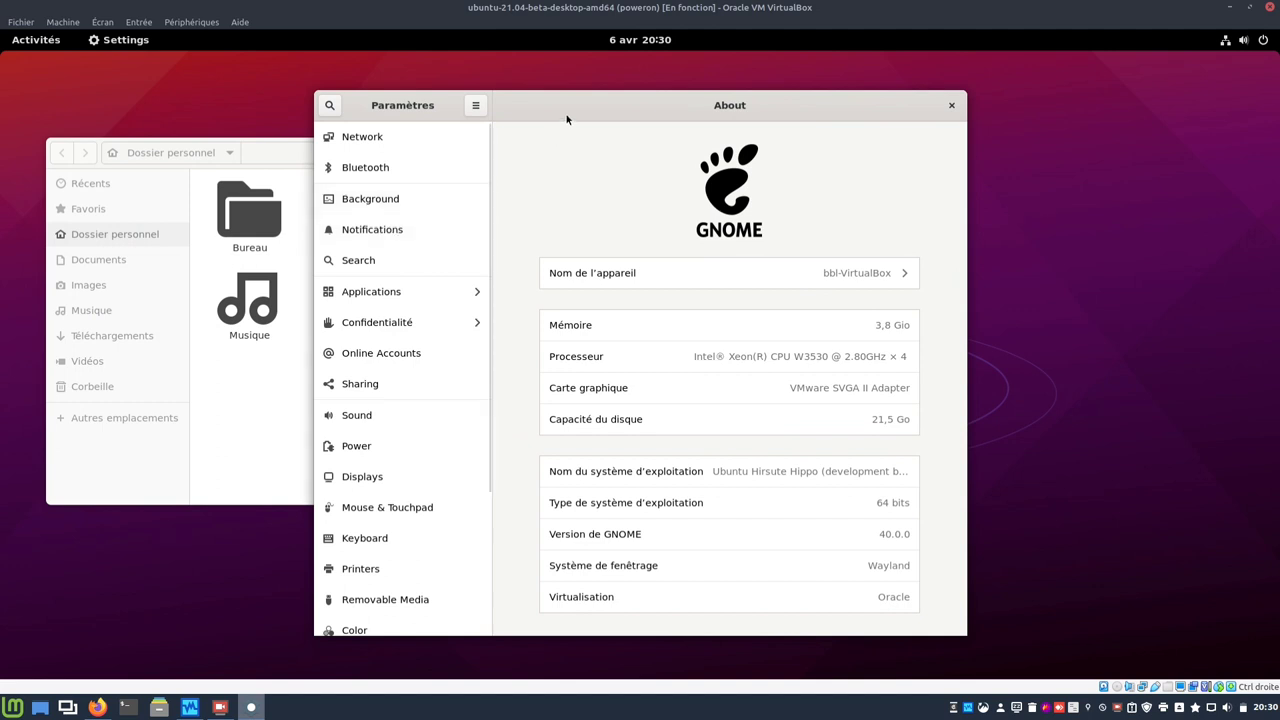
{"action": "left_click_drag", "start_coordinate": [580, 113], "coordinate": [821, 106]}
{"action": "scroll", "coordinate": [620, 425], "scroll_direction": "down", "scroll_amount": 4}
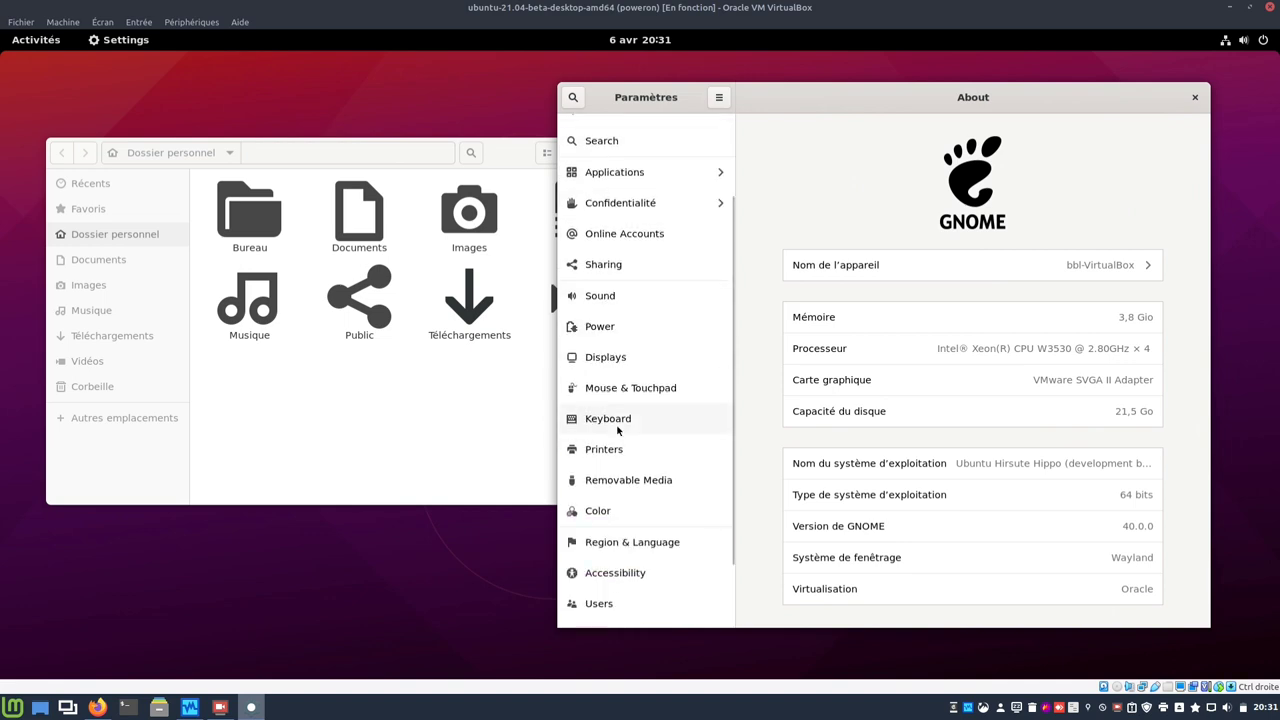
{"action": "scroll", "coordinate": [622, 423], "scroll_direction": "up", "scroll_amount": 5}
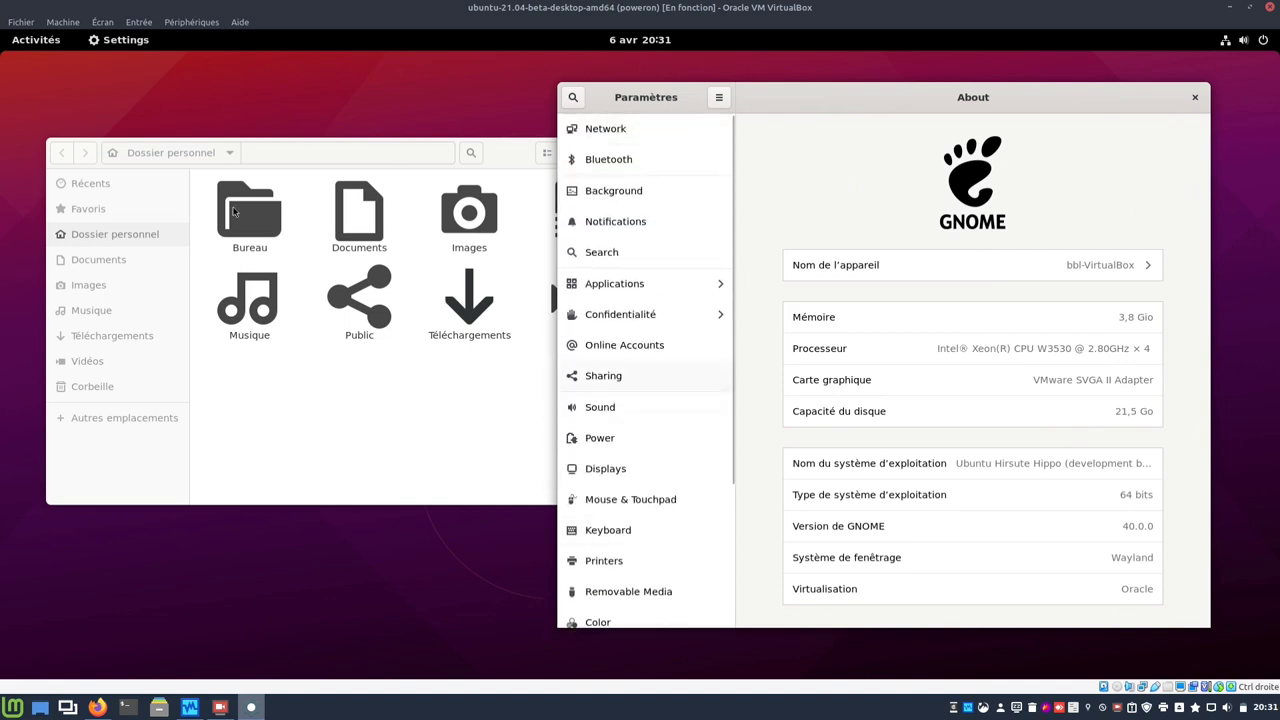
Open a Terminal from the full application list of the Activities overview.
{"action": "left_click", "coordinate": [32, 42]}
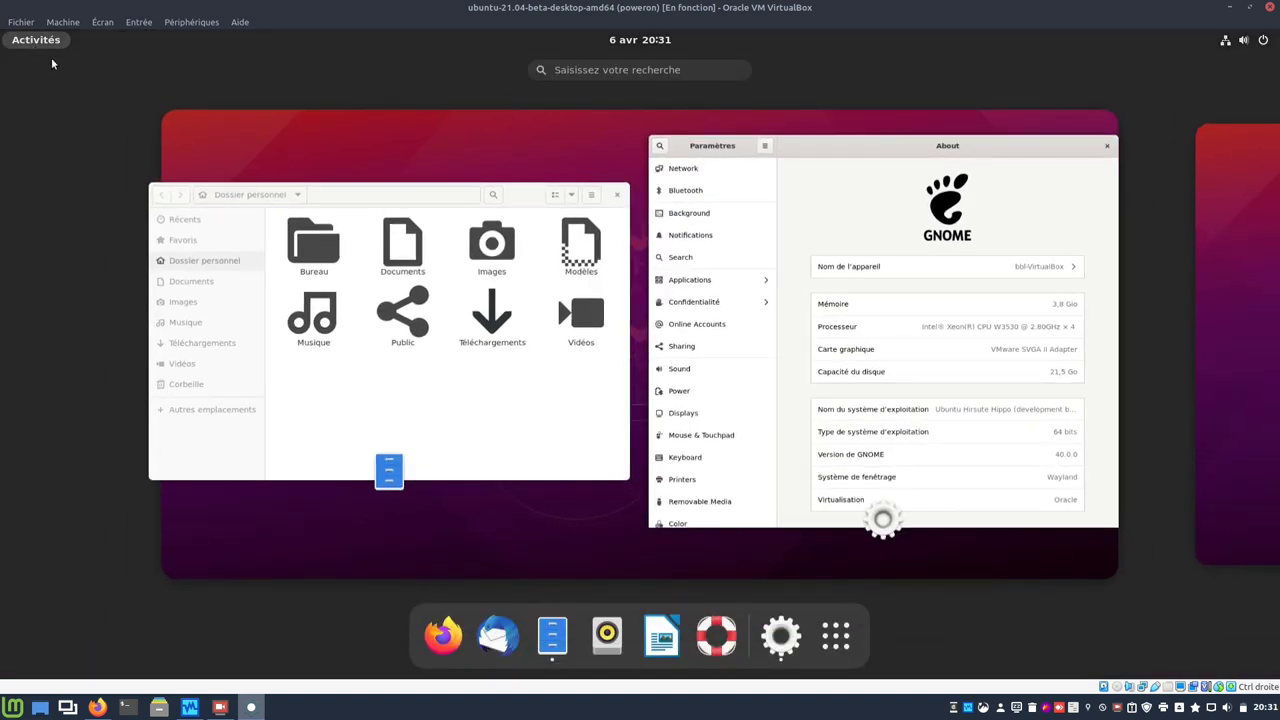
{"action": "left_click", "coordinate": [840, 638]}
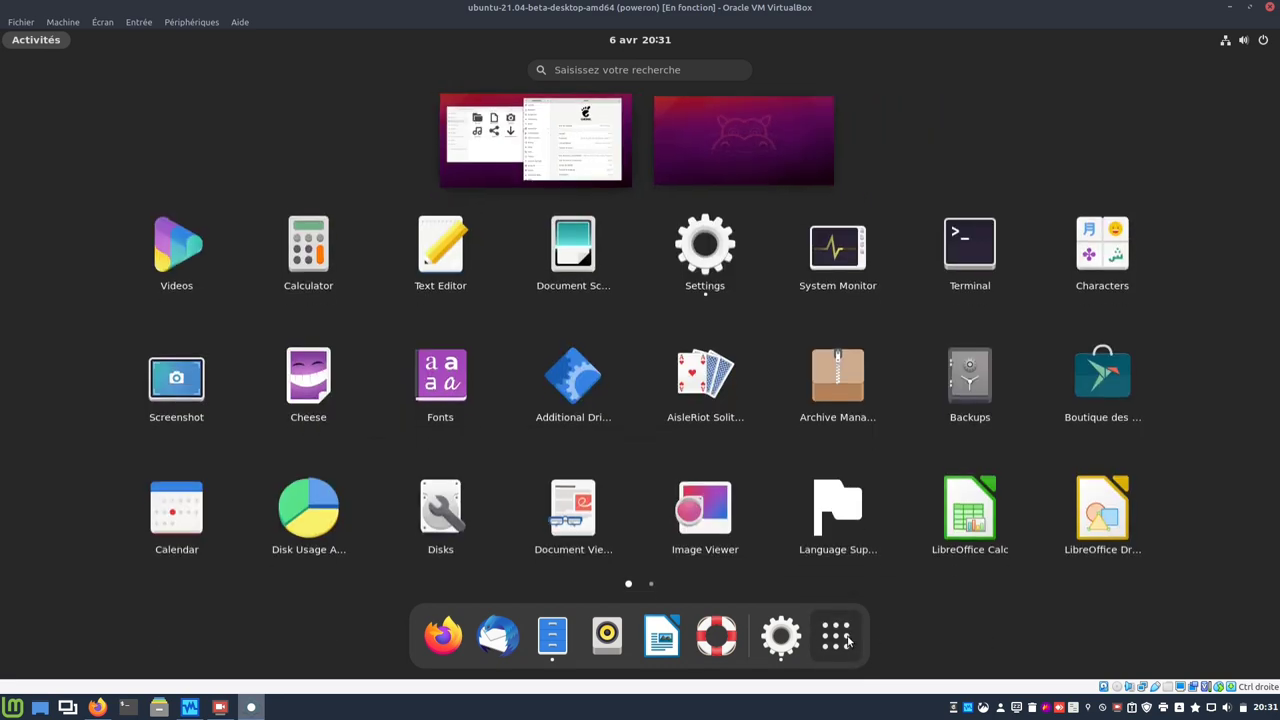
{"action": "left_click", "coordinate": [974, 268]}
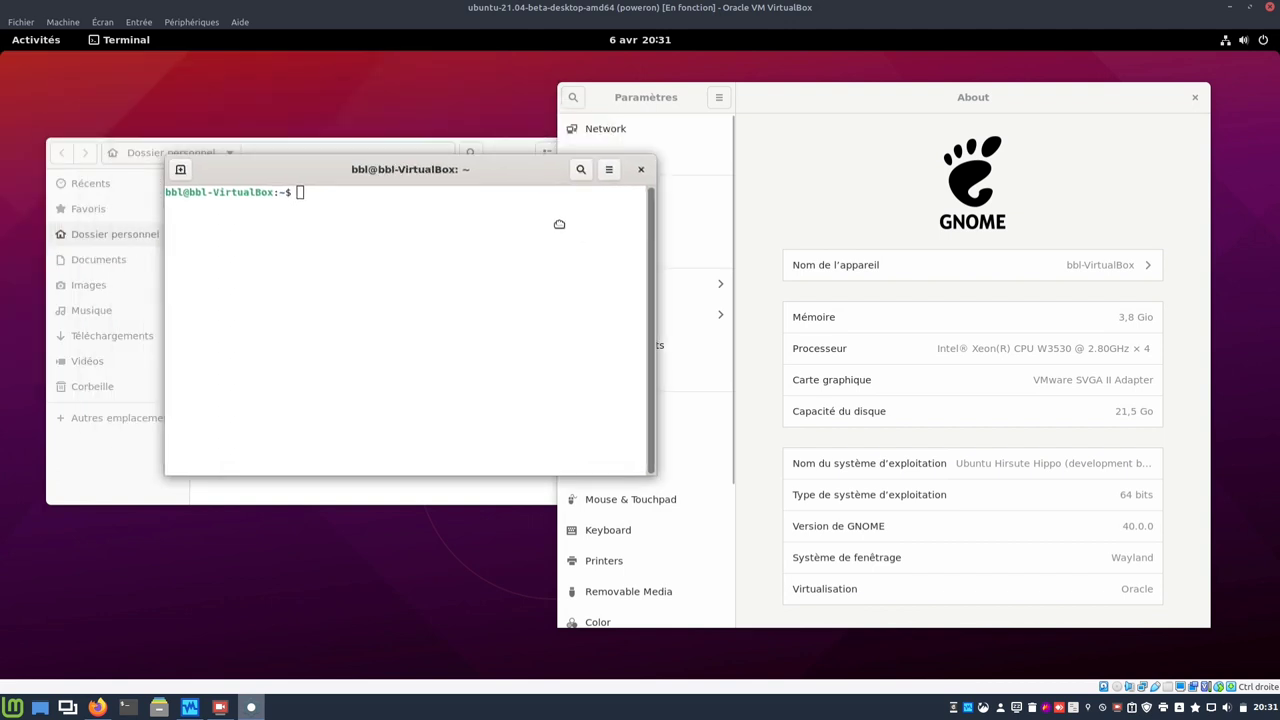
Decline sending the Ubuntu error report and run apt search gnome-tweak in the Terminal.
{"action": "type", "text": "sudo"}
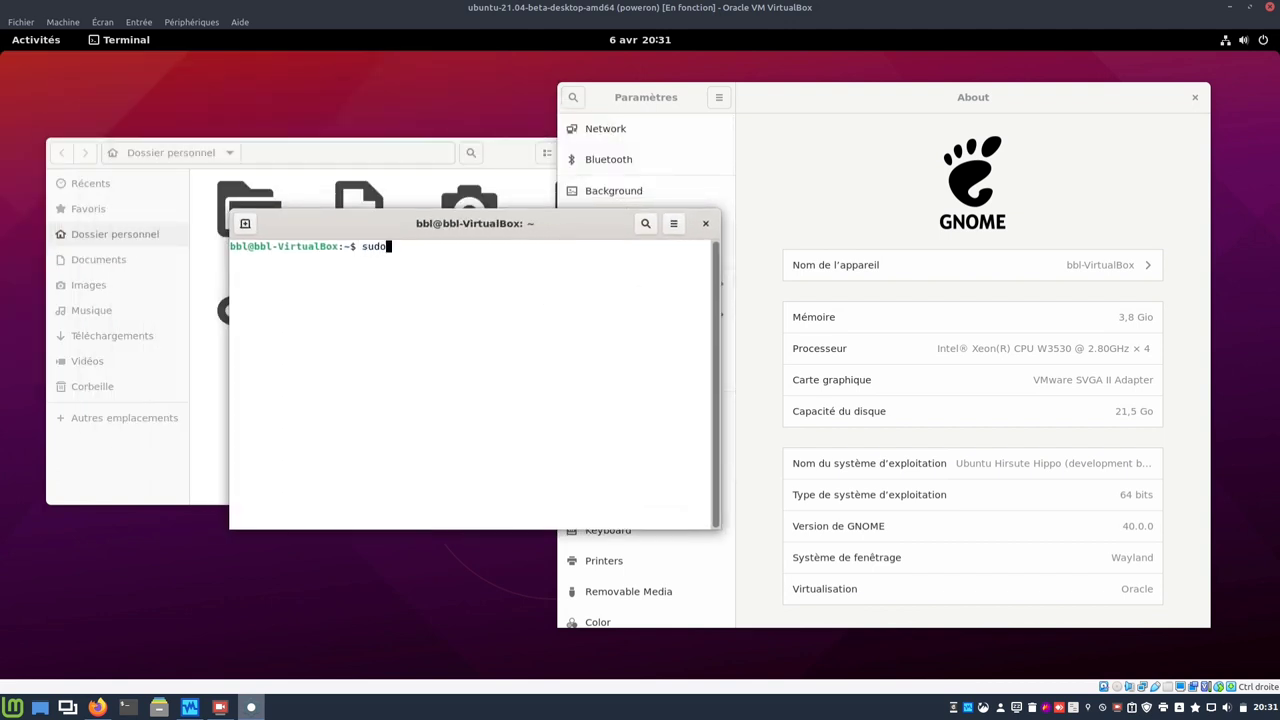
{"action": "key", "text": "BackSpace"}
{"action": "key", "text": "BackSpace"}
{"action": "key", "text": "BackSpace"}
{"action": "key", "text": "BackSpace"}
{"action": "type", "text": "apt search"}
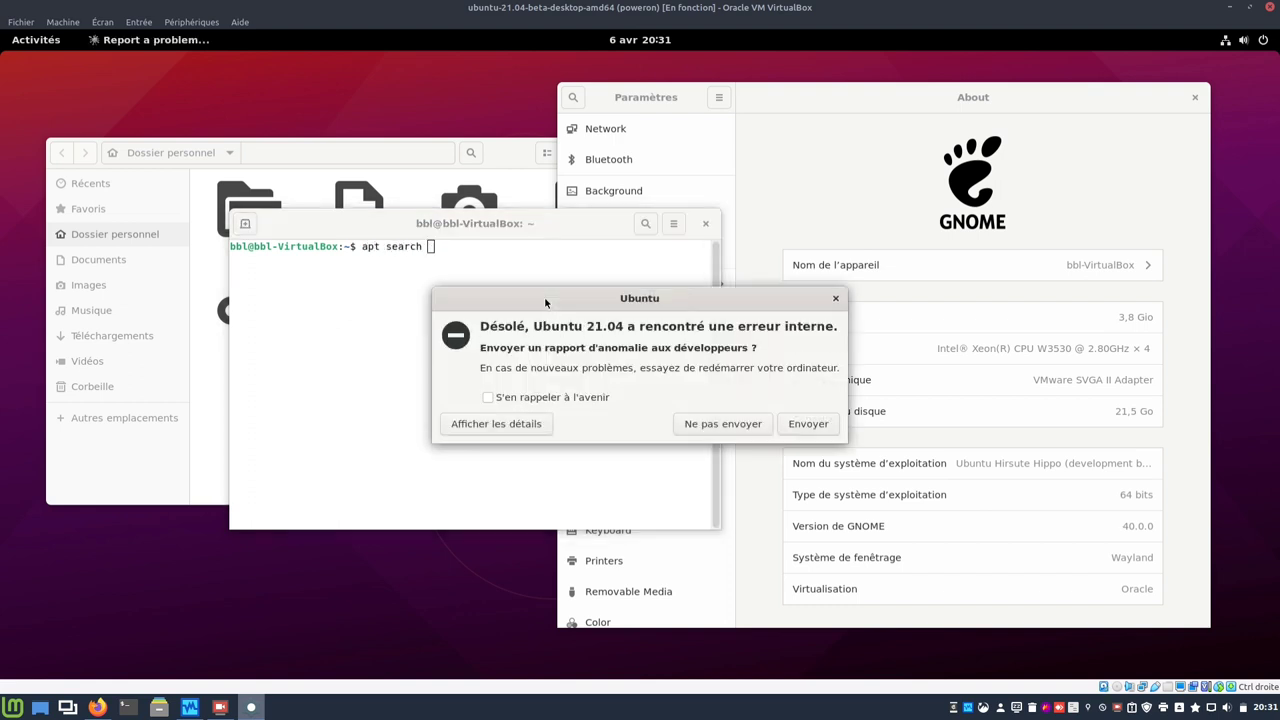
{"action": "left_click", "coordinate": [717, 428]}
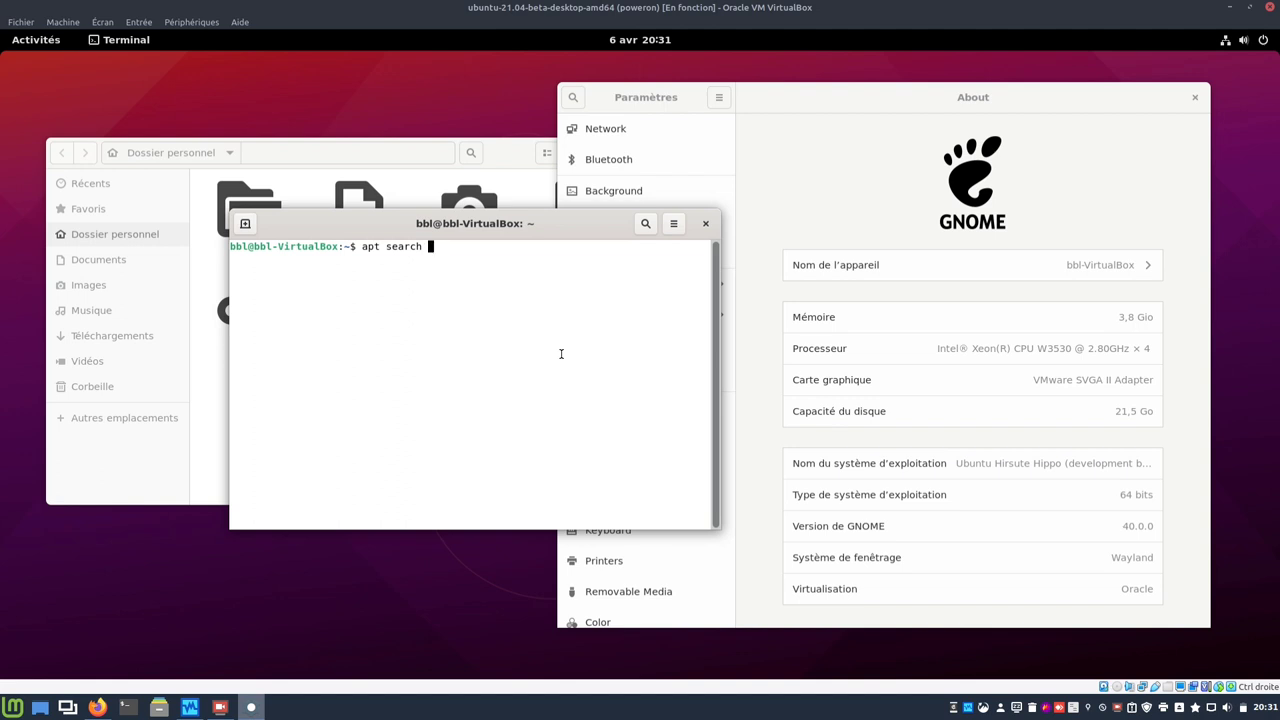
{"action": "type", "text": "apt search gnome-tweak"}
{"action": "key", "text": "Return"}
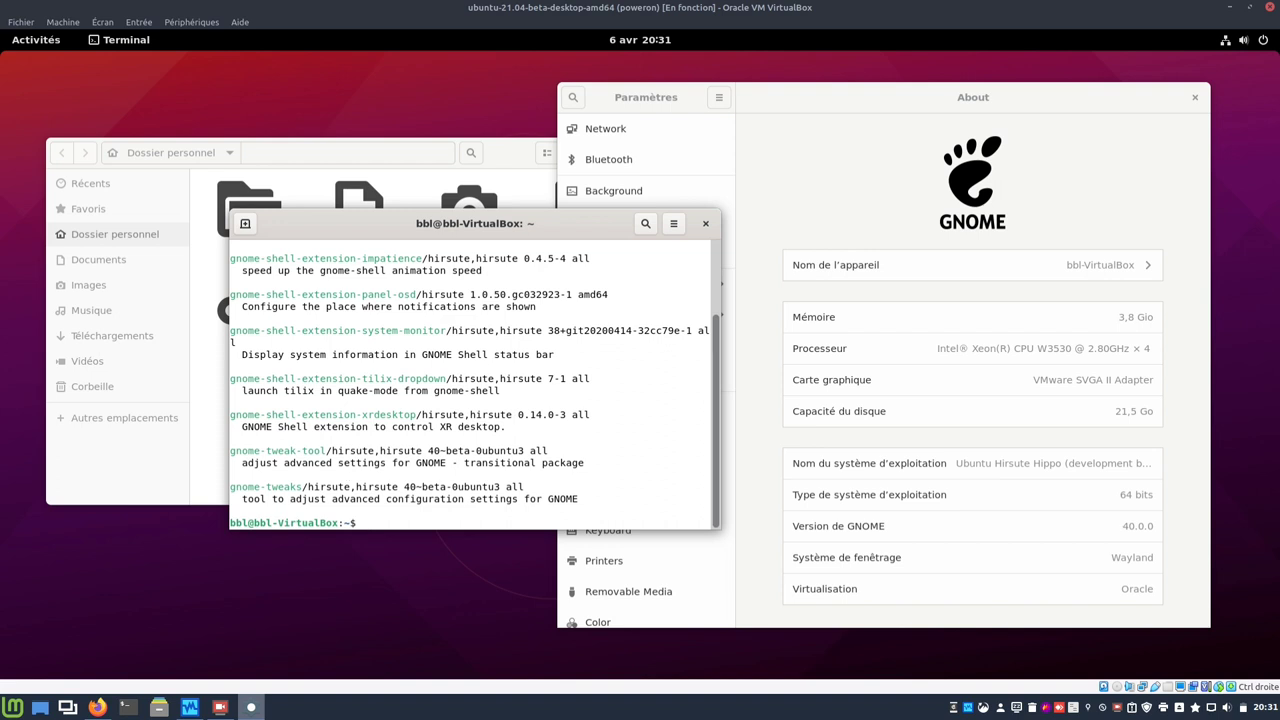
Install the package with sudo apt install gnome-tweak-tool, entering the account password, confirm the installation, and close the Settings and Files windows.
{"action": "type", "text": "sudo apt inst"}
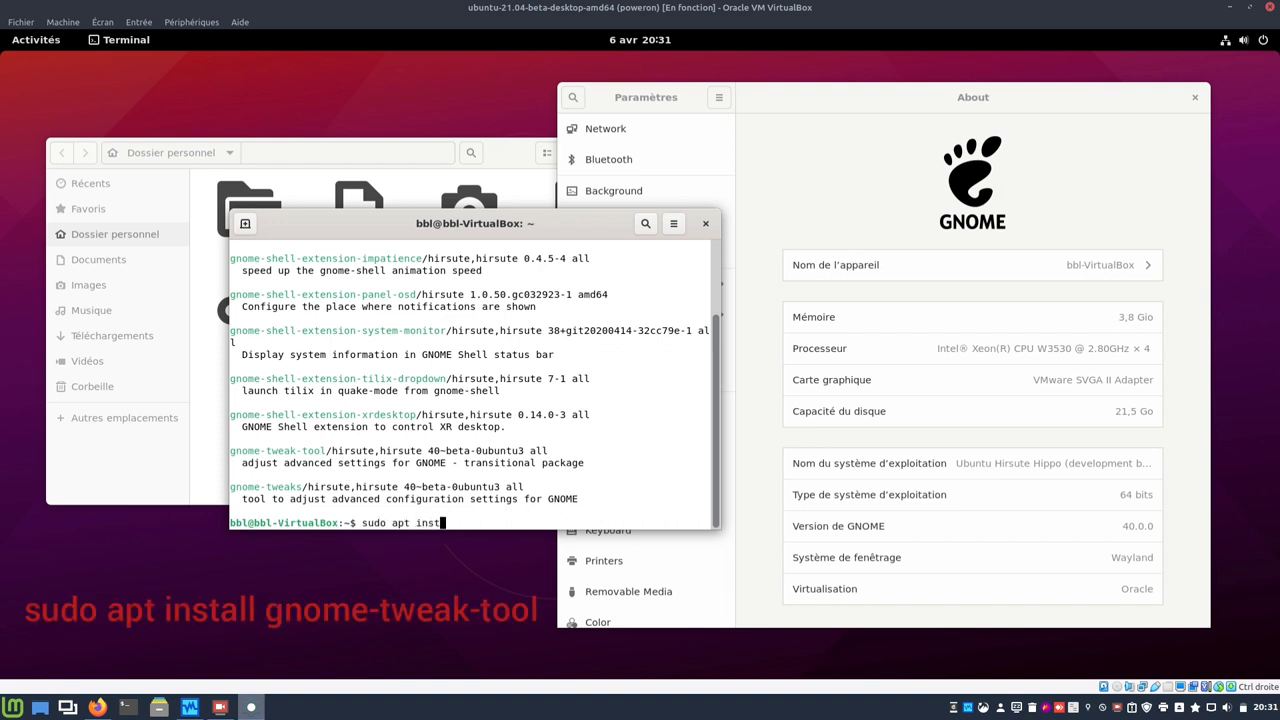
{"action": "type", "text": "all gnome-tweak-tool"}
{"action": "key", "text": "Return"}
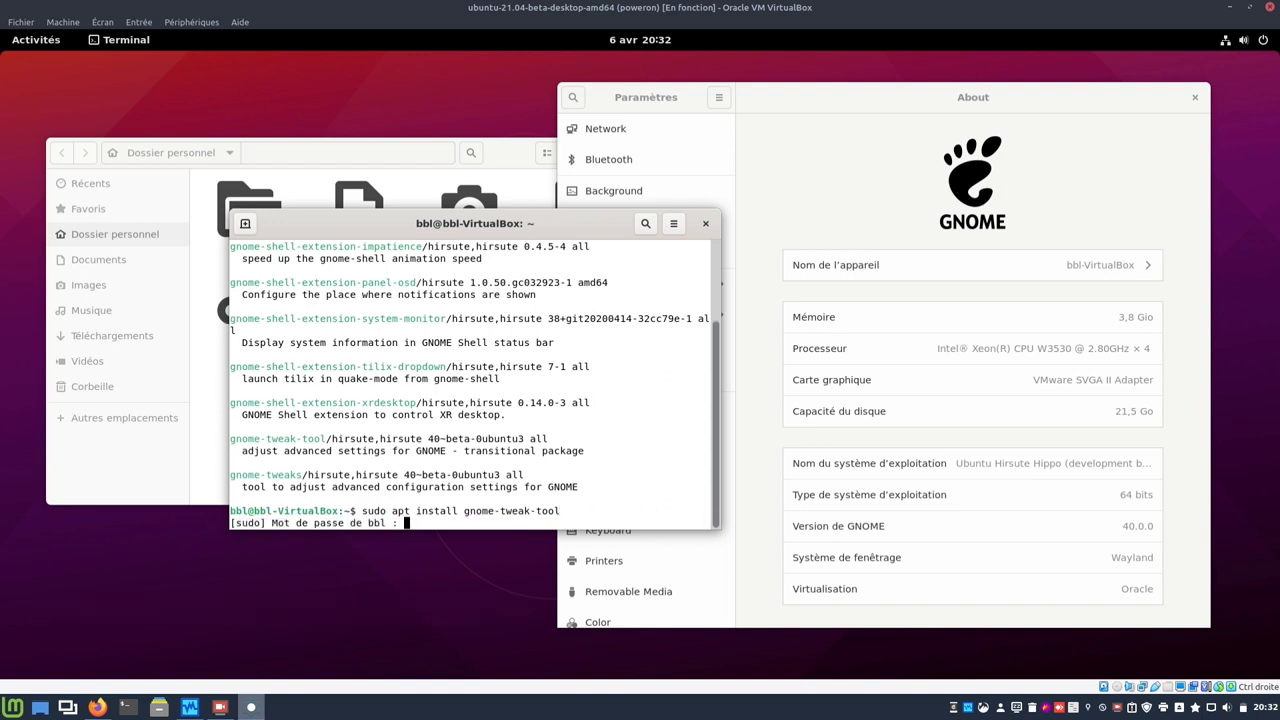
{"action": "key", "text": "Return"}
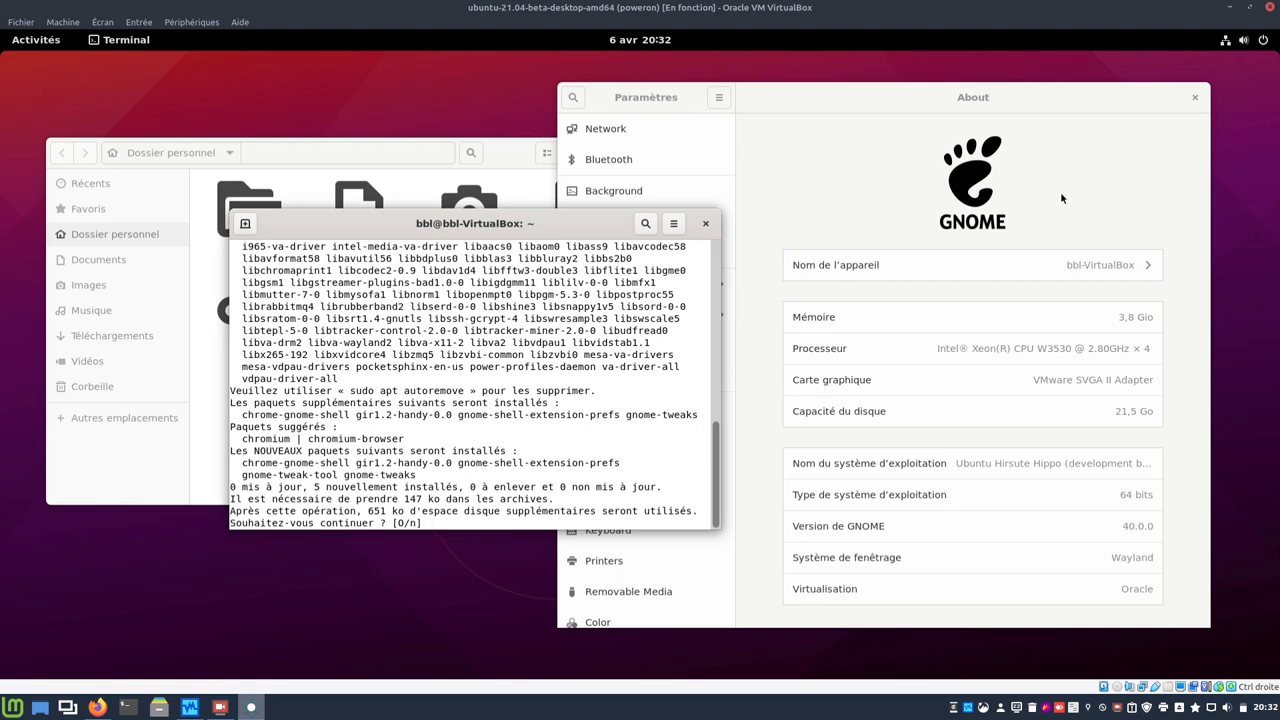
{"action": "left_click", "coordinate": [1194, 97]}
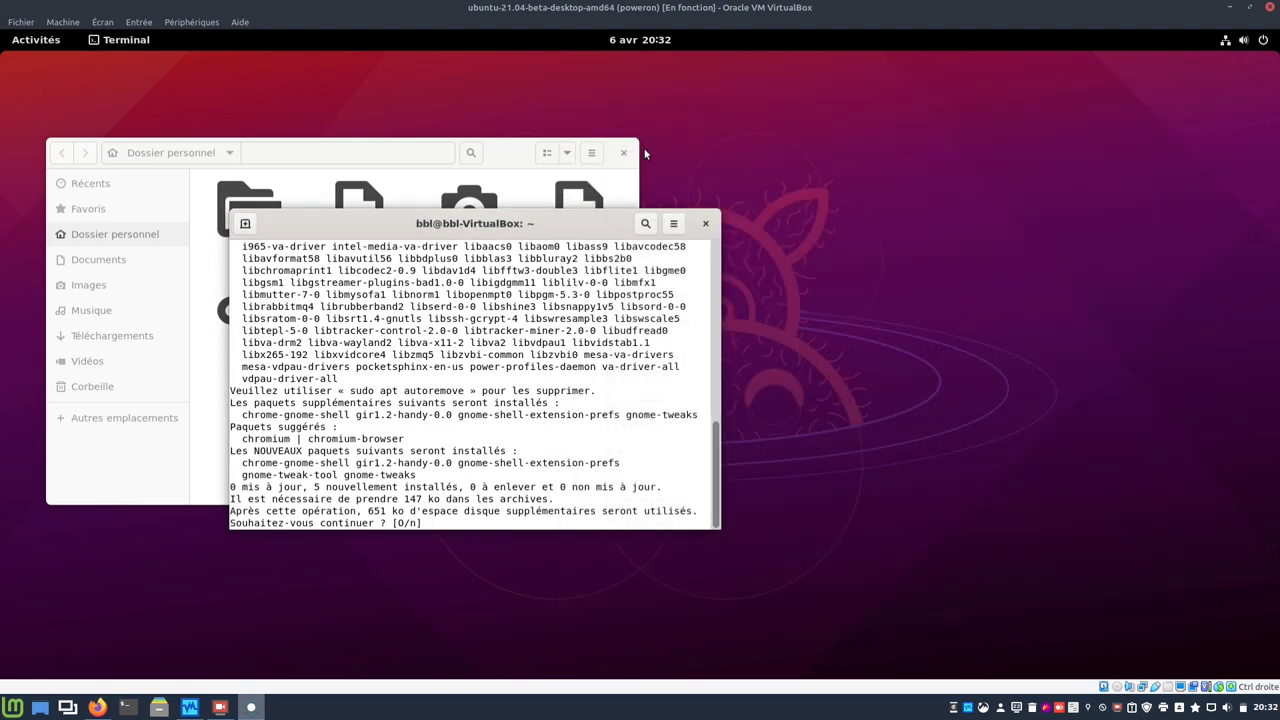
{"action": "left_click", "coordinate": [624, 153]}
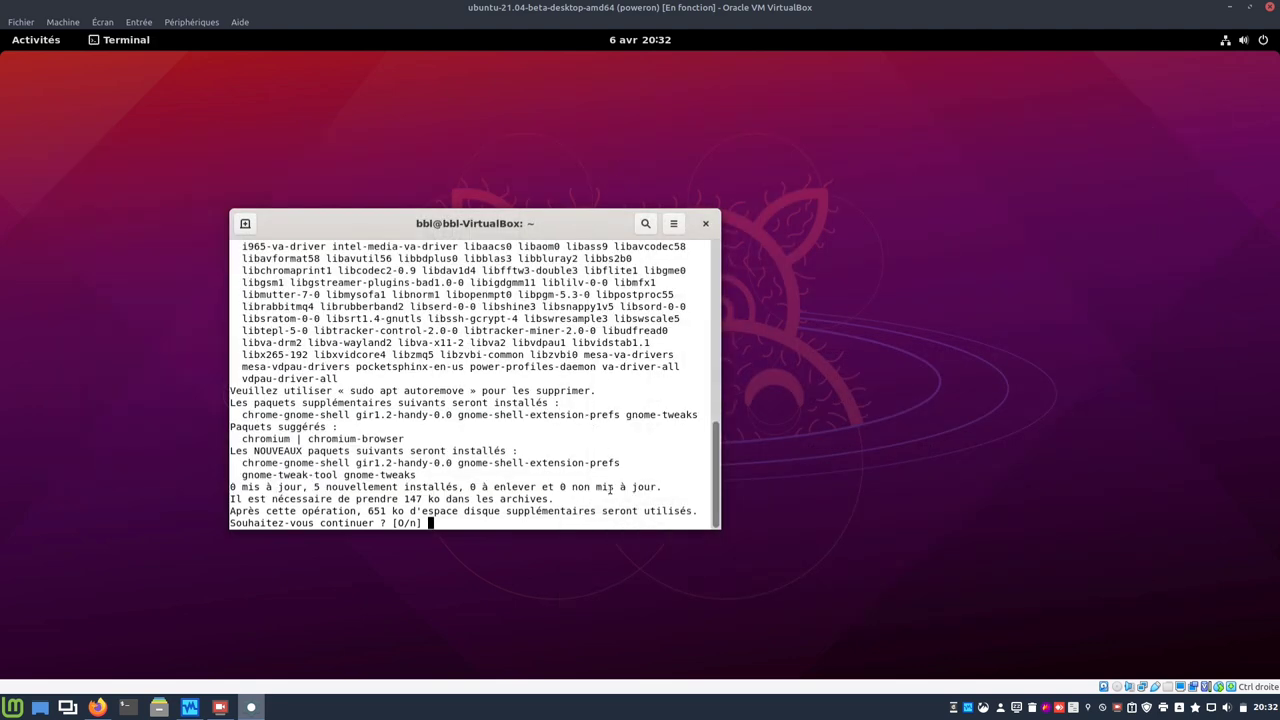
{"action": "key", "text": "Return"}
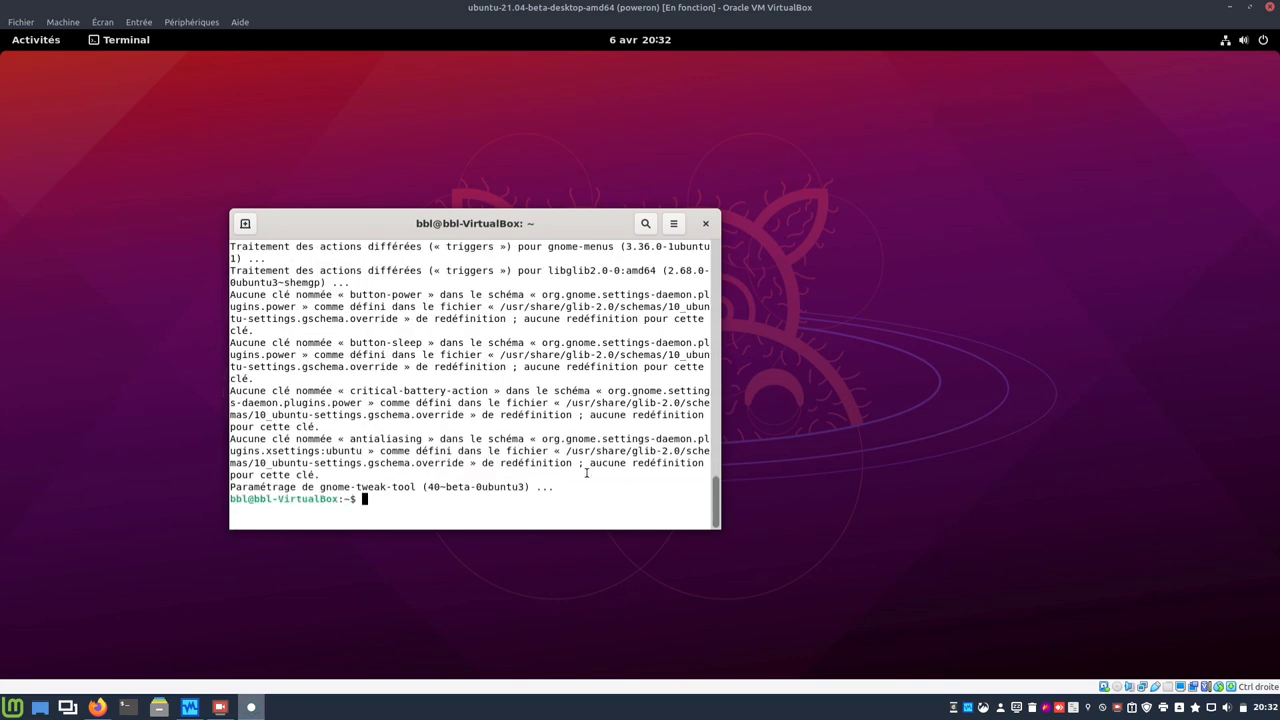
Close the Terminal and switch the virtual machine to full-screen mode.
{"action": "left_click", "coordinate": [705, 223]}
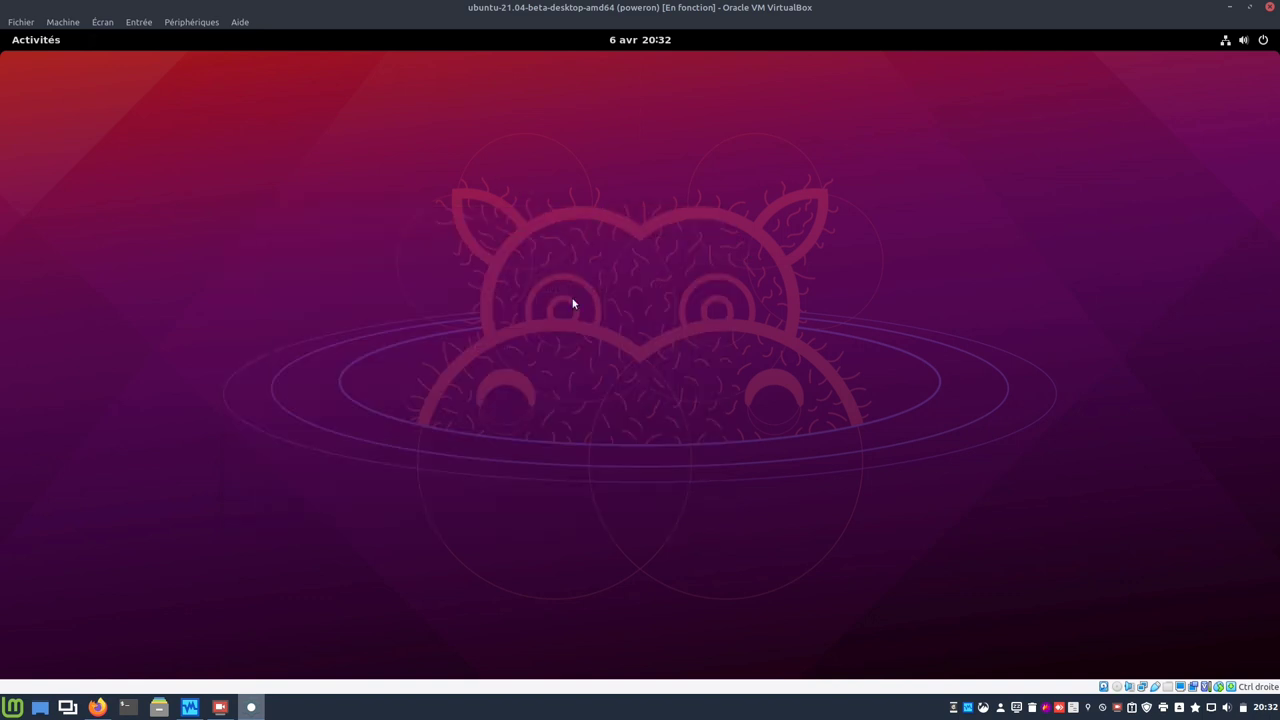
{"action": "left_click", "coordinate": [102, 22]}
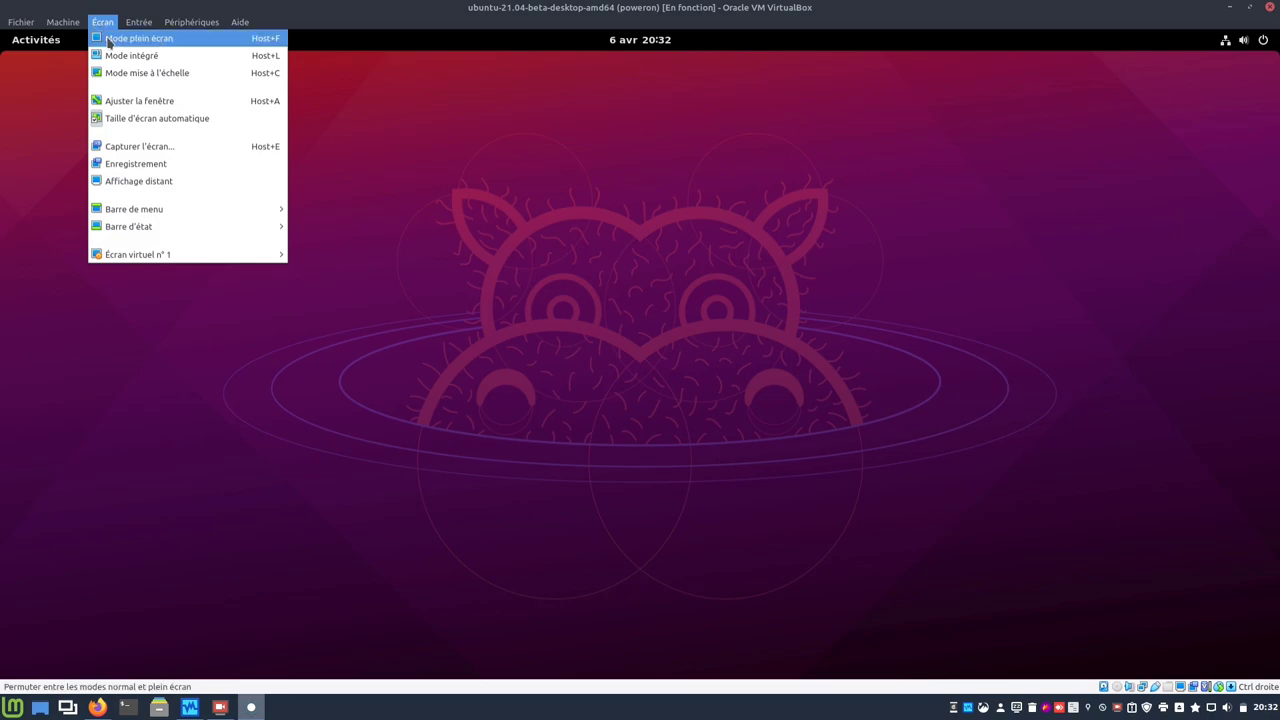
{"action": "left_click", "coordinate": [109, 40]}
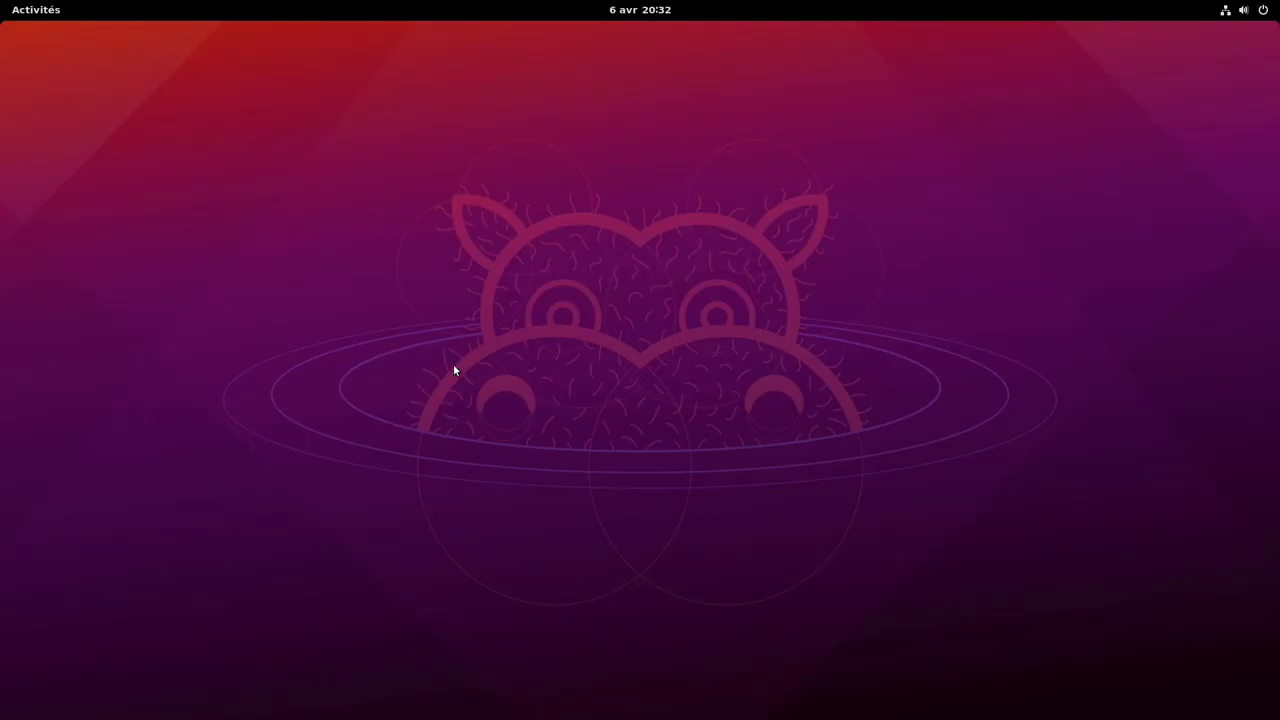
{"action": "key", "text": "super"}
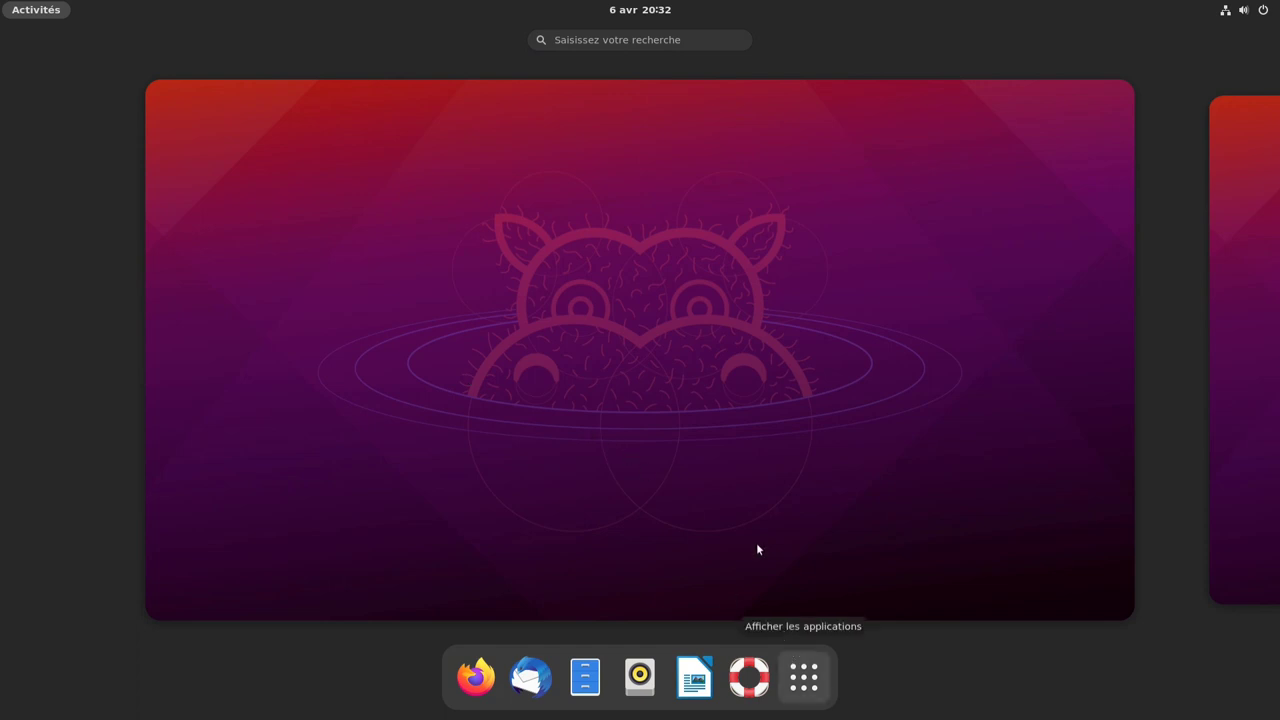
{"action": "type", "text": "aju"}
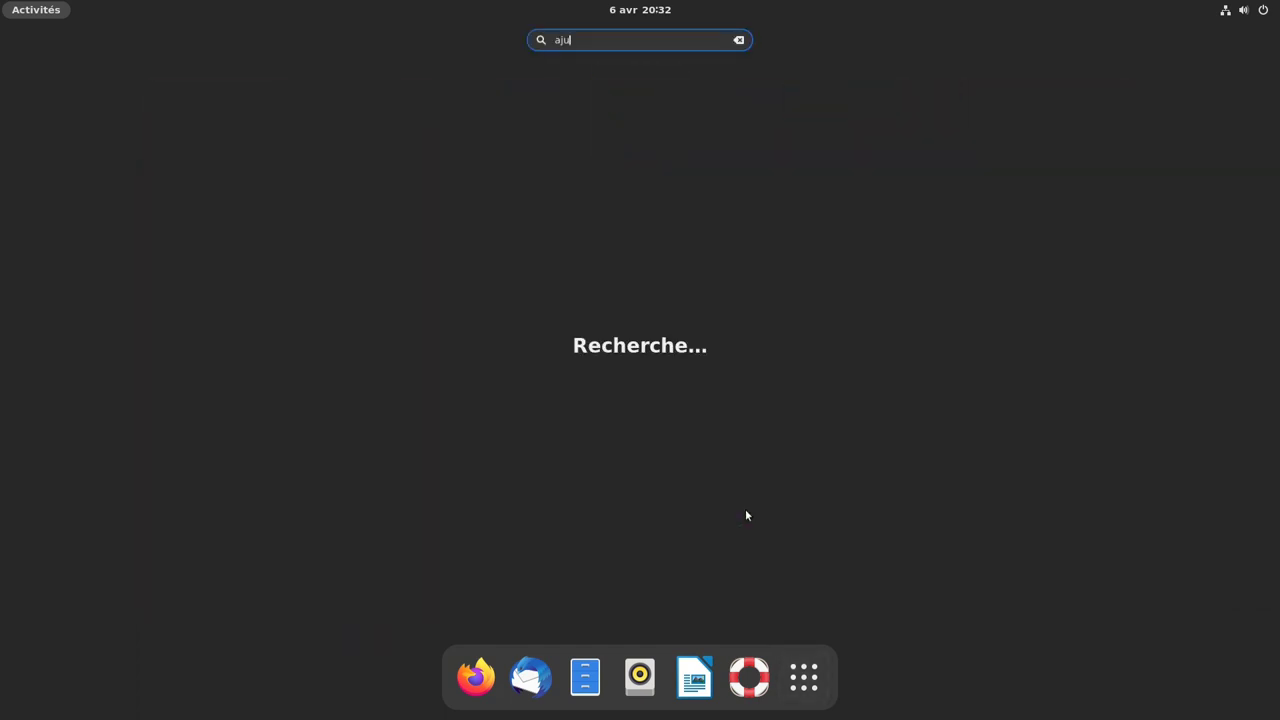
{"action": "key", "text": "BackSpace"}
{"action": "key", "text": "BackSpace"}
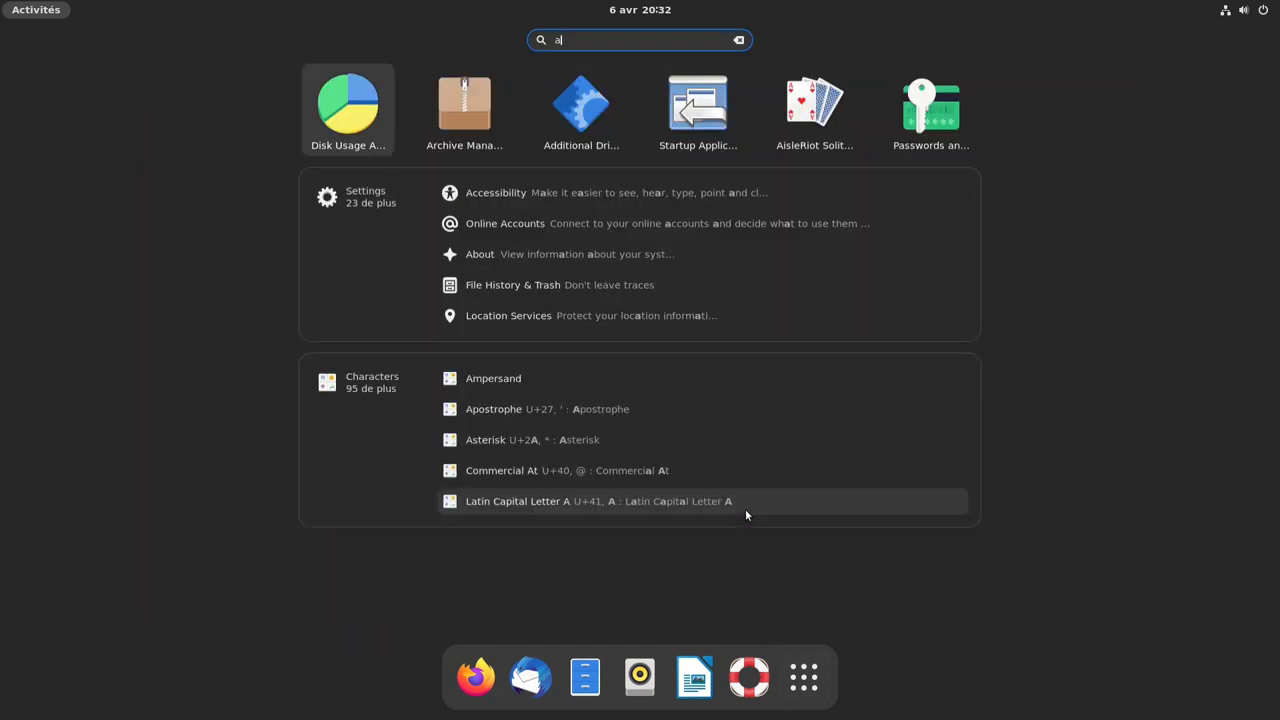
{"action": "key", "text": "BackSpace"}
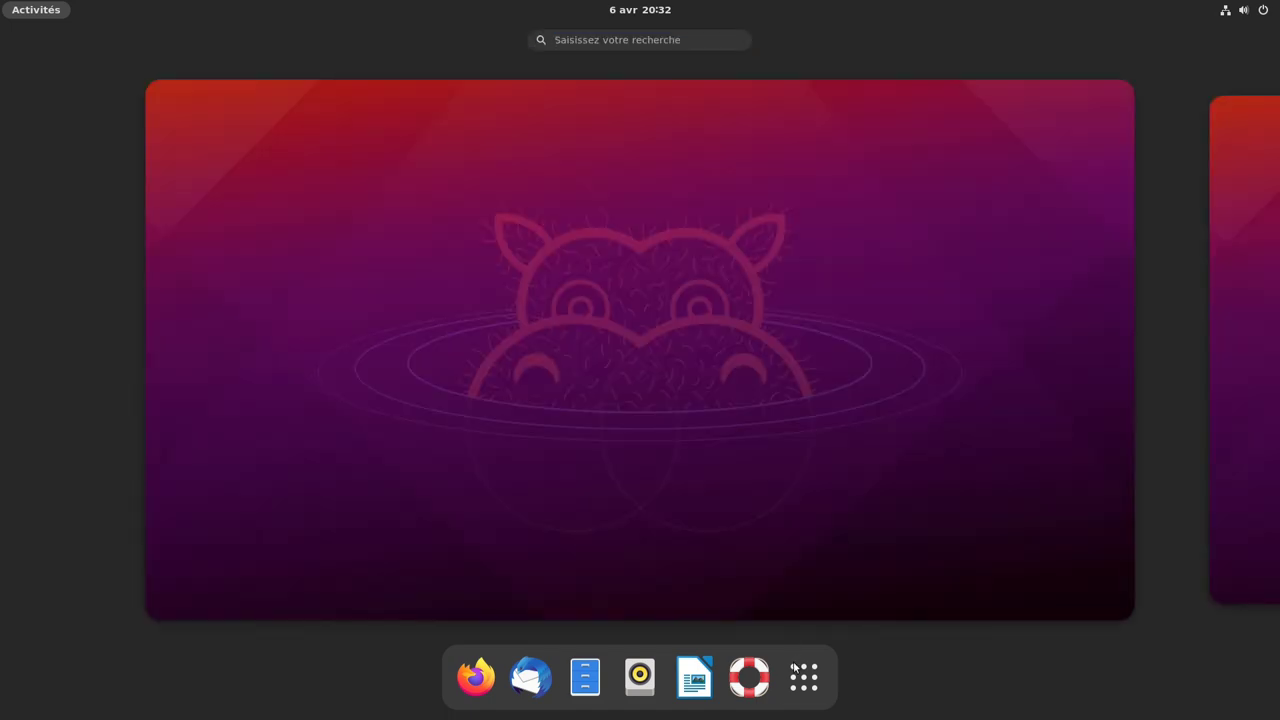
Launch Tweaks (Ajustements) from the second page of the application list and dismiss the notice about moved extensions.
{"action": "key", "text": "super+a"}
{"action": "scroll", "coordinate": [822, 358], "scroll_direction": "down", "scroll_amount": 1}
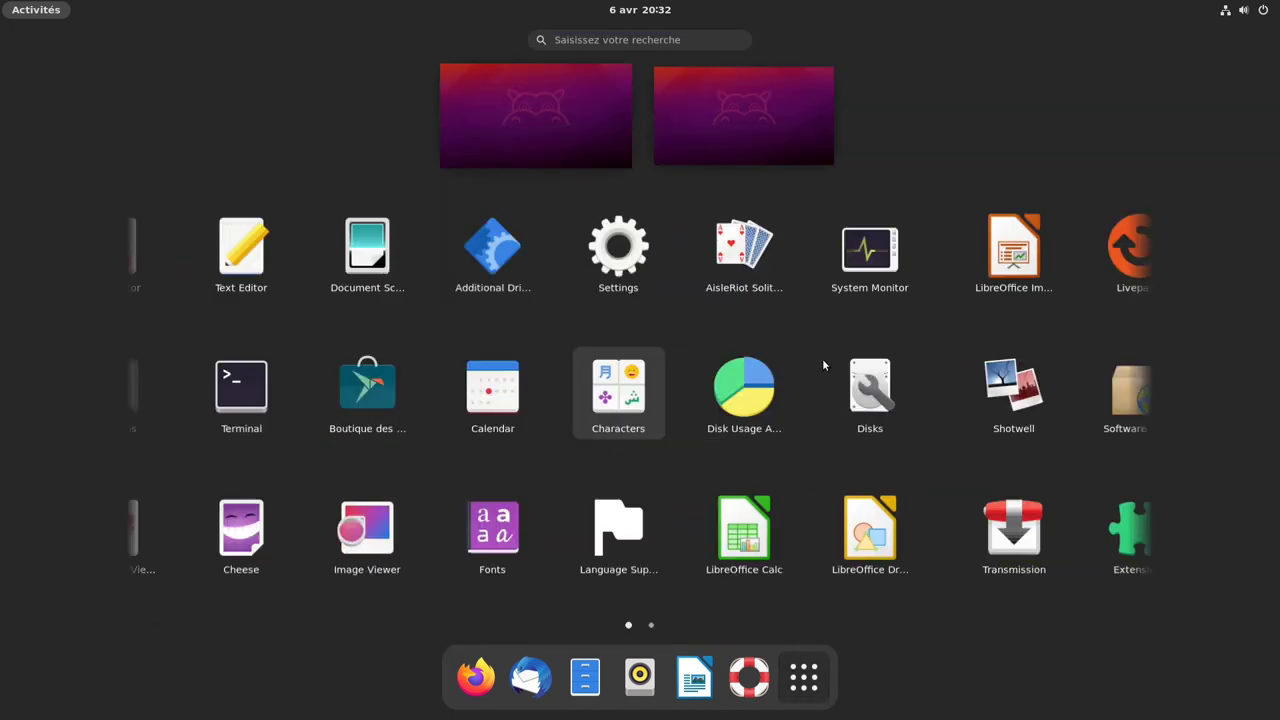
{"action": "left_click", "coordinate": [469, 516]}
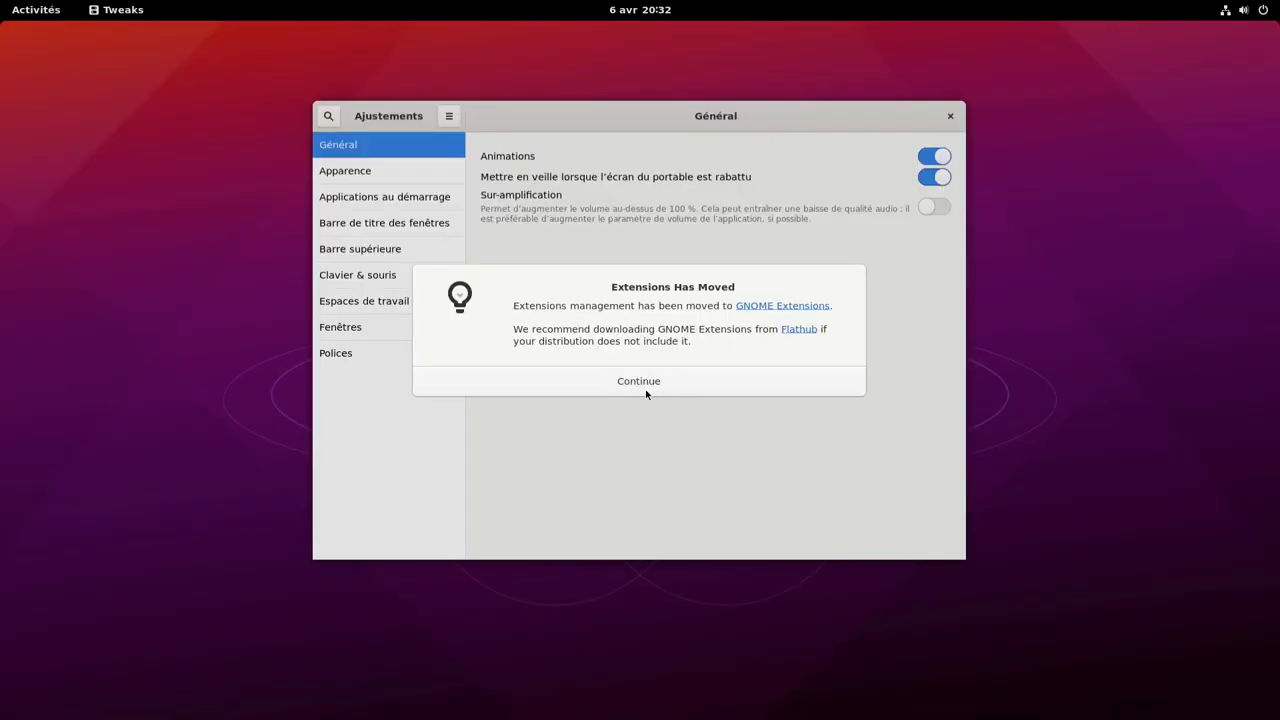
{"action": "left_click", "coordinate": [639, 383]}
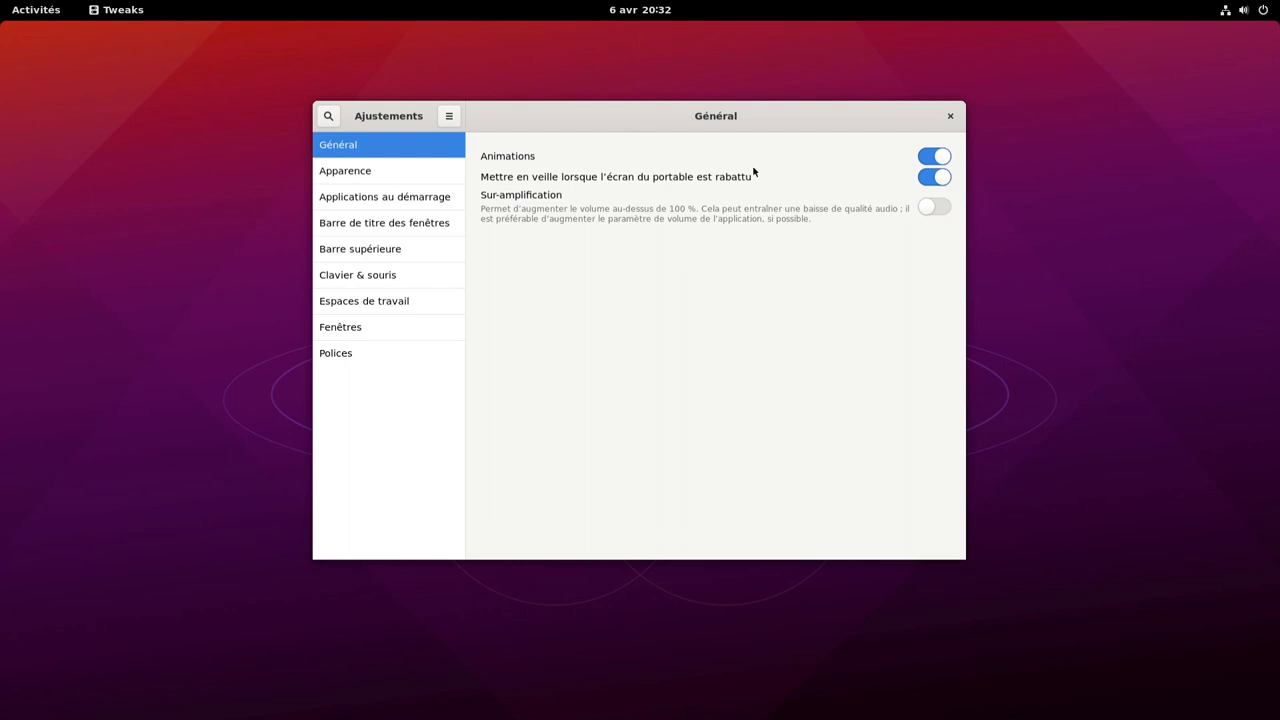
Set the Applications theme to Yaru-dark and the cursor theme to Yaru in the Apparence settings.
{"action": "left_click", "coordinate": [384, 174]}
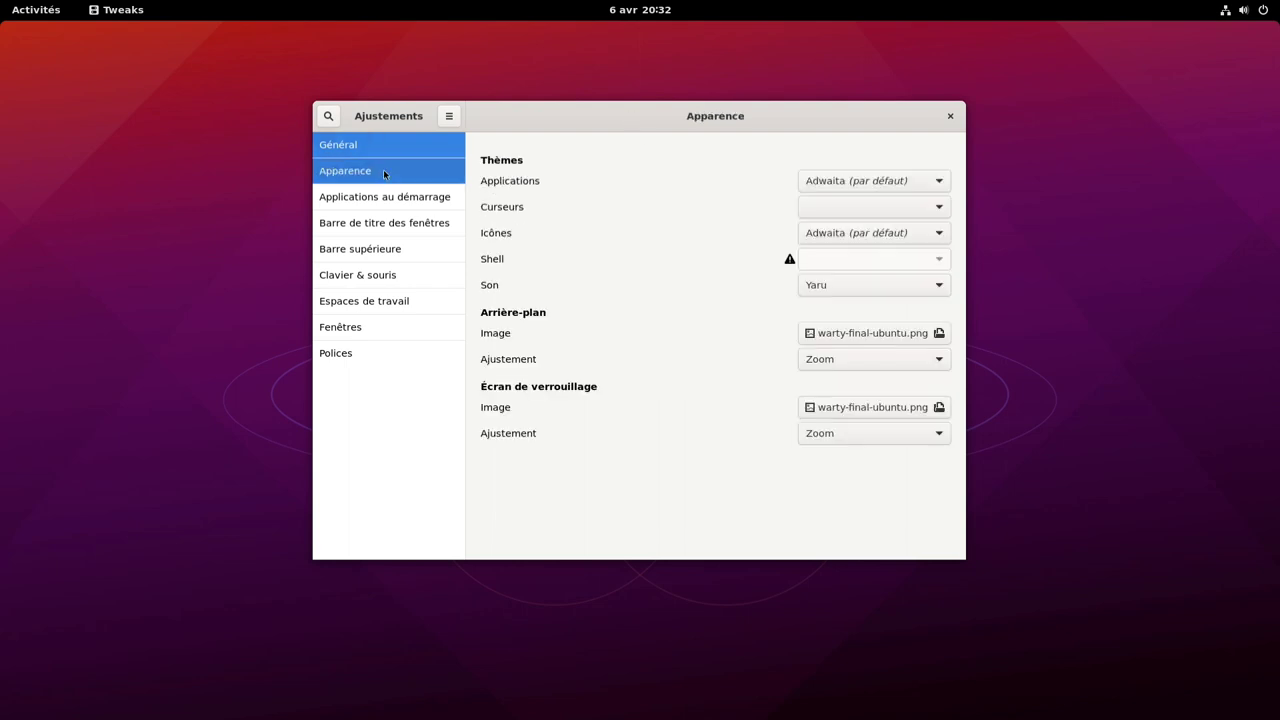
{"action": "left_click", "coordinate": [828, 184]}
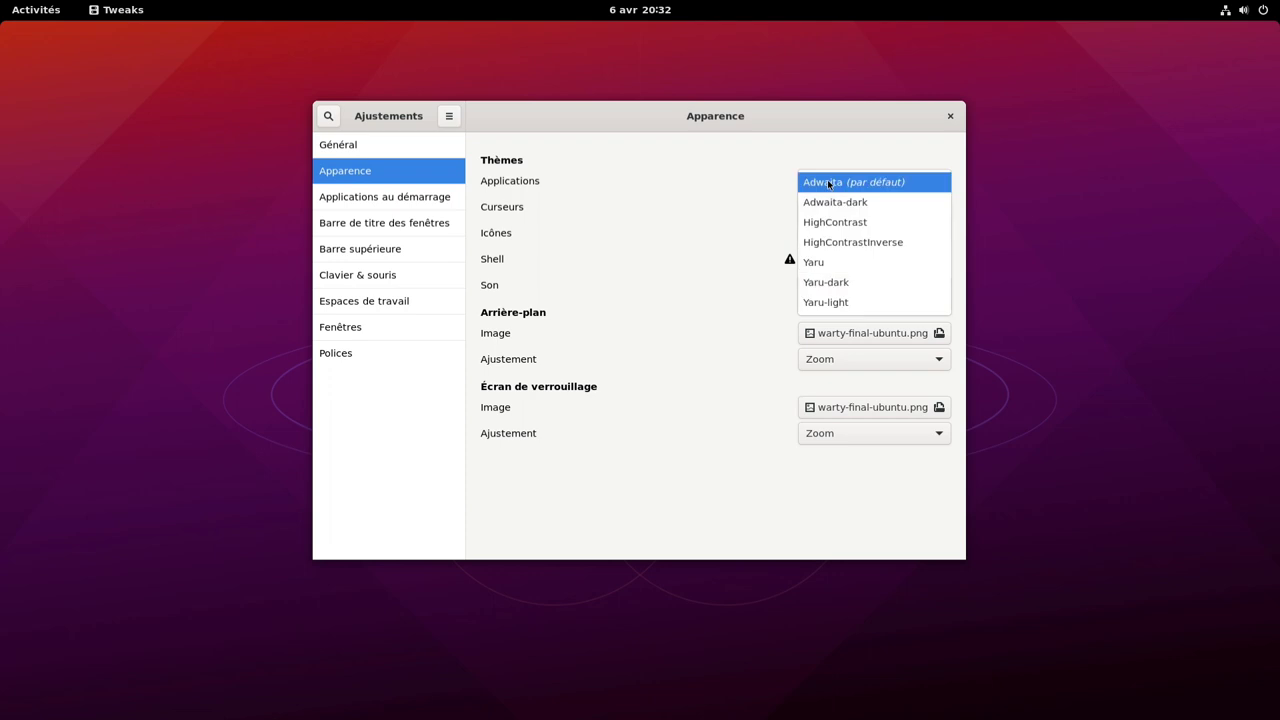
{"action": "left_click", "coordinate": [812, 262]}
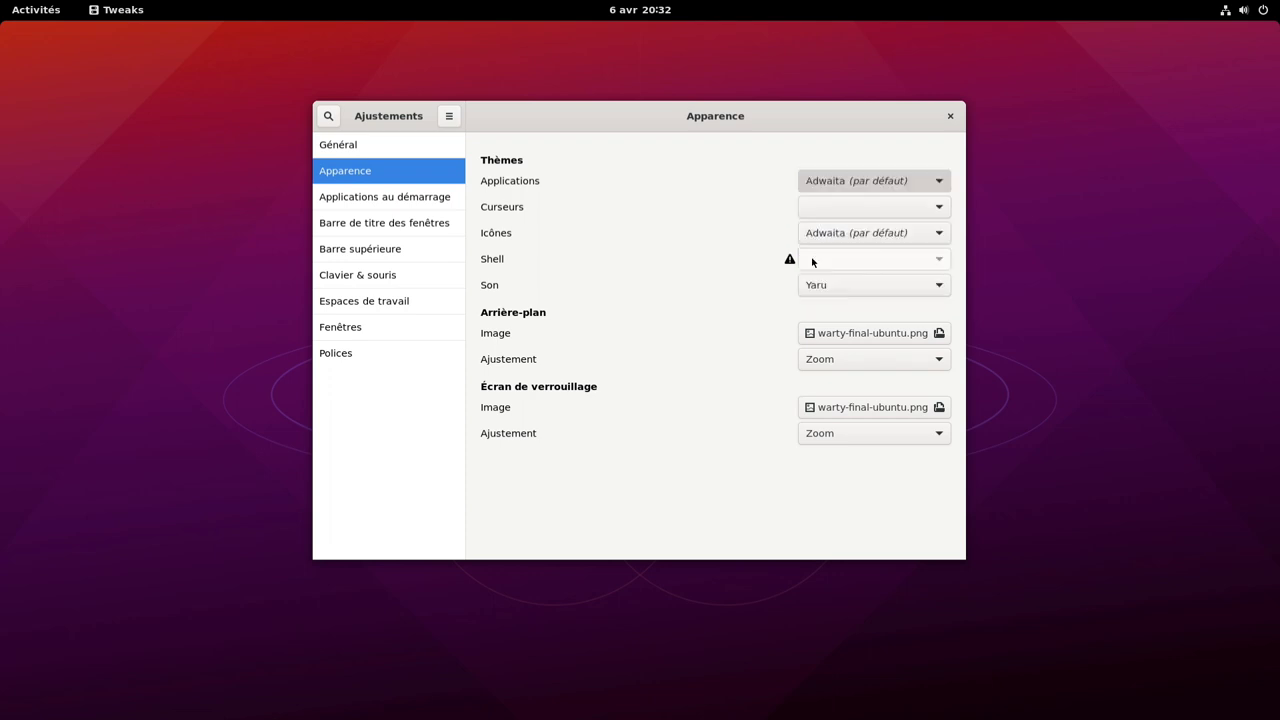
{"action": "left_click", "coordinate": [850, 185]}
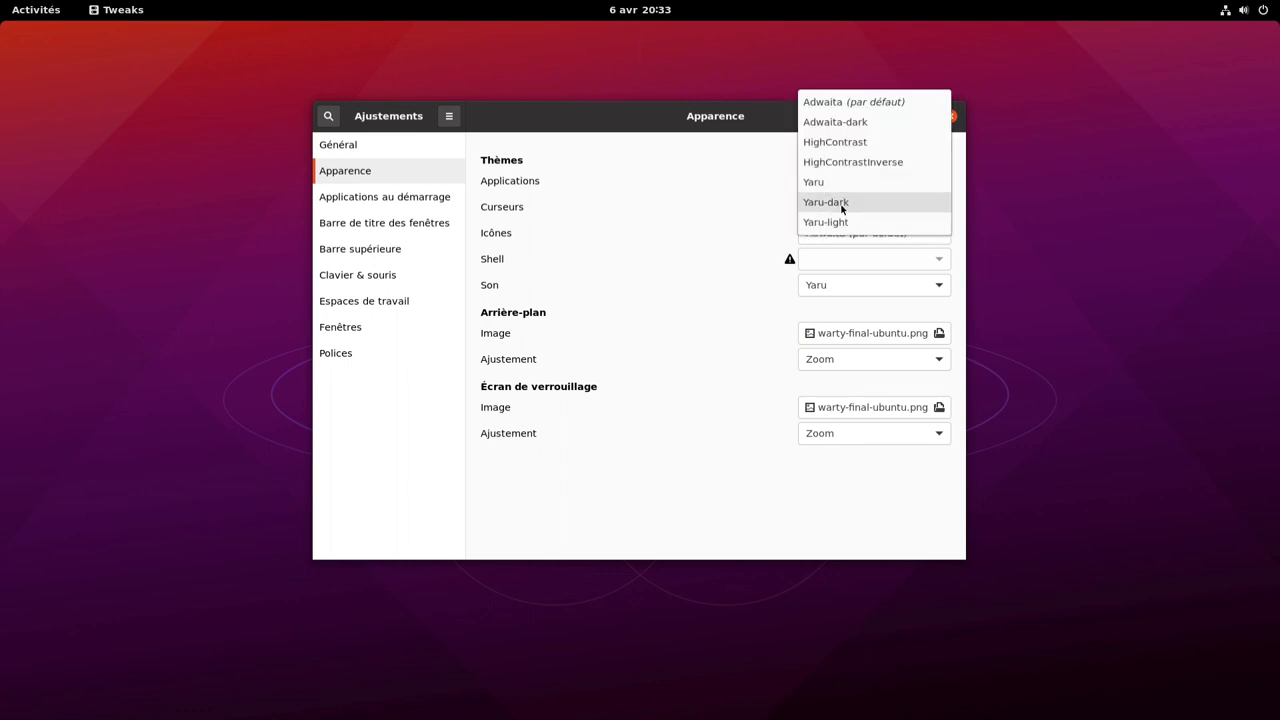
{"action": "left_click", "coordinate": [842, 205]}
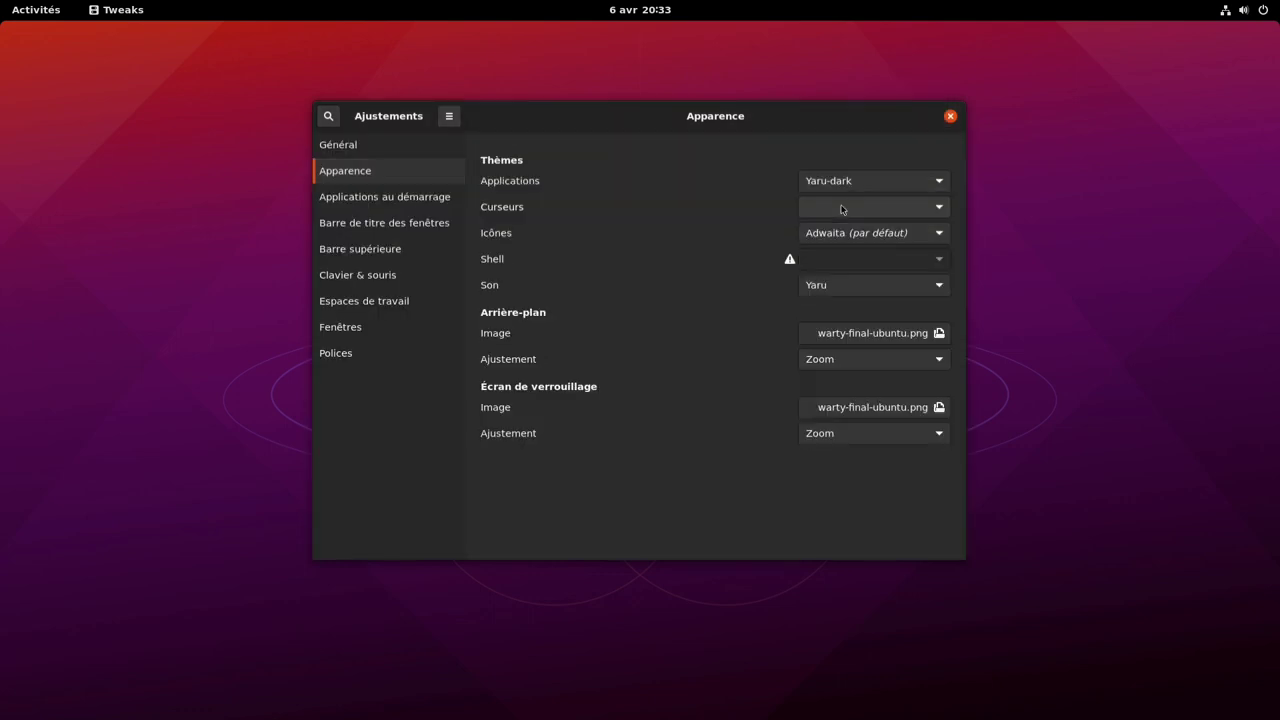
{"action": "left_click", "coordinate": [842, 207]}
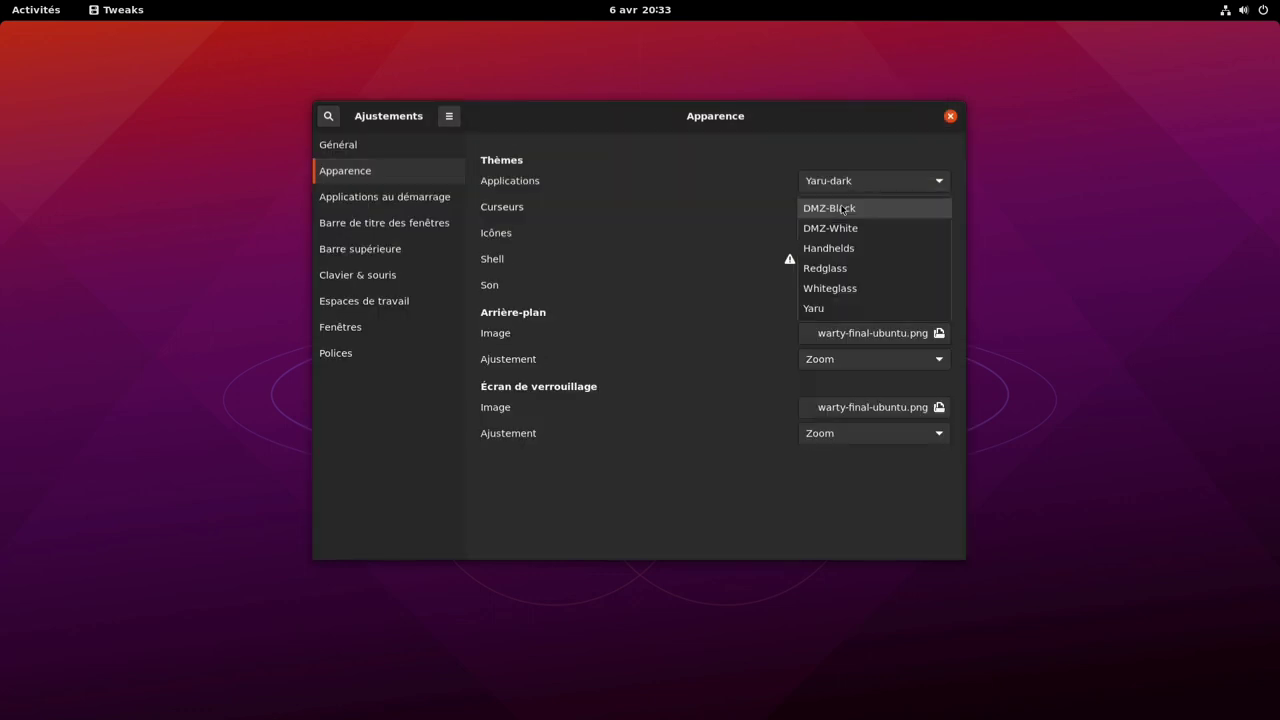
{"action": "left_click", "coordinate": [832, 310]}
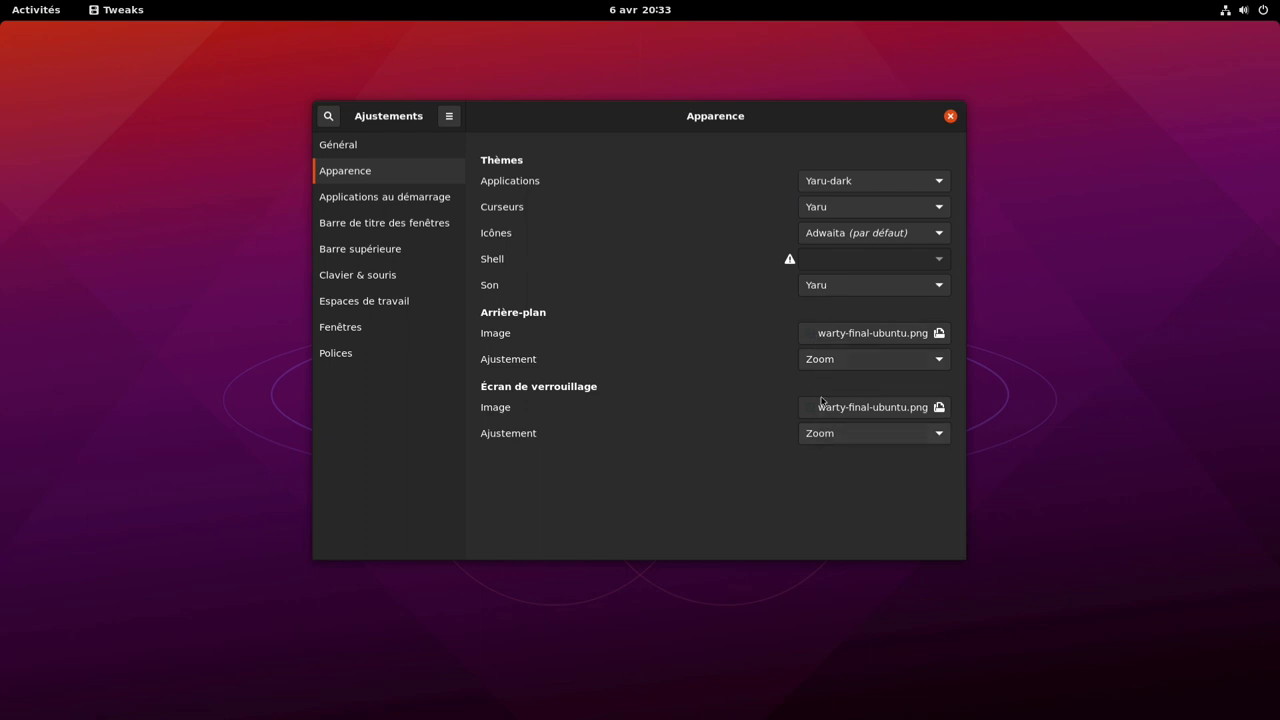
Set the icon theme to Yaru and enable the Maximiser and Minimiser buttons for window title bars.
{"action": "left_click", "coordinate": [839, 236]}
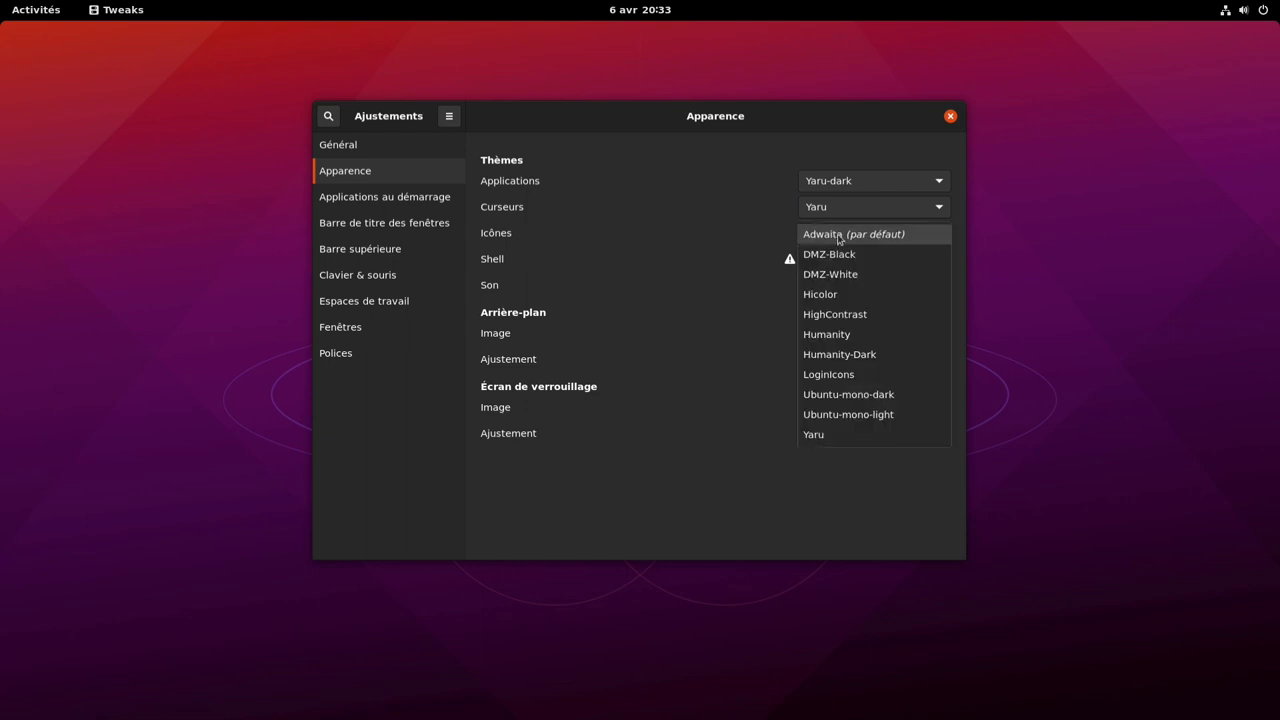
{"action": "left_click", "coordinate": [843, 437]}
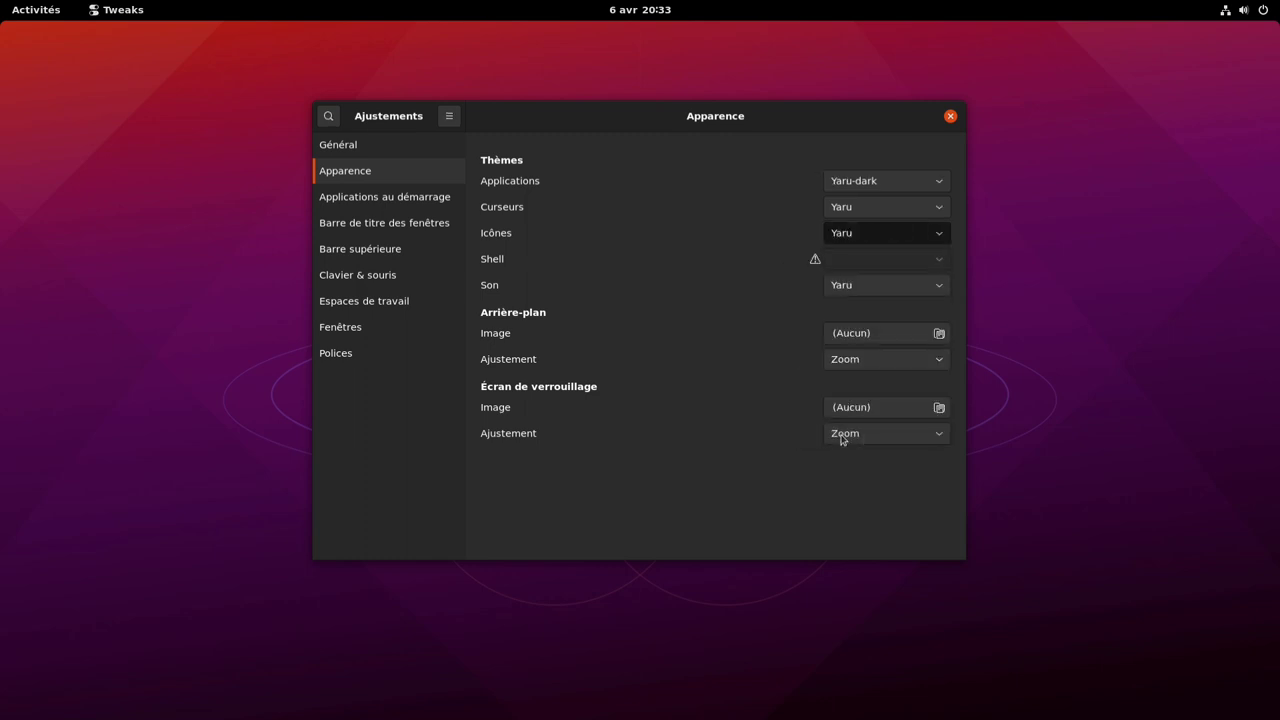
{"action": "left_click", "coordinate": [405, 197]}
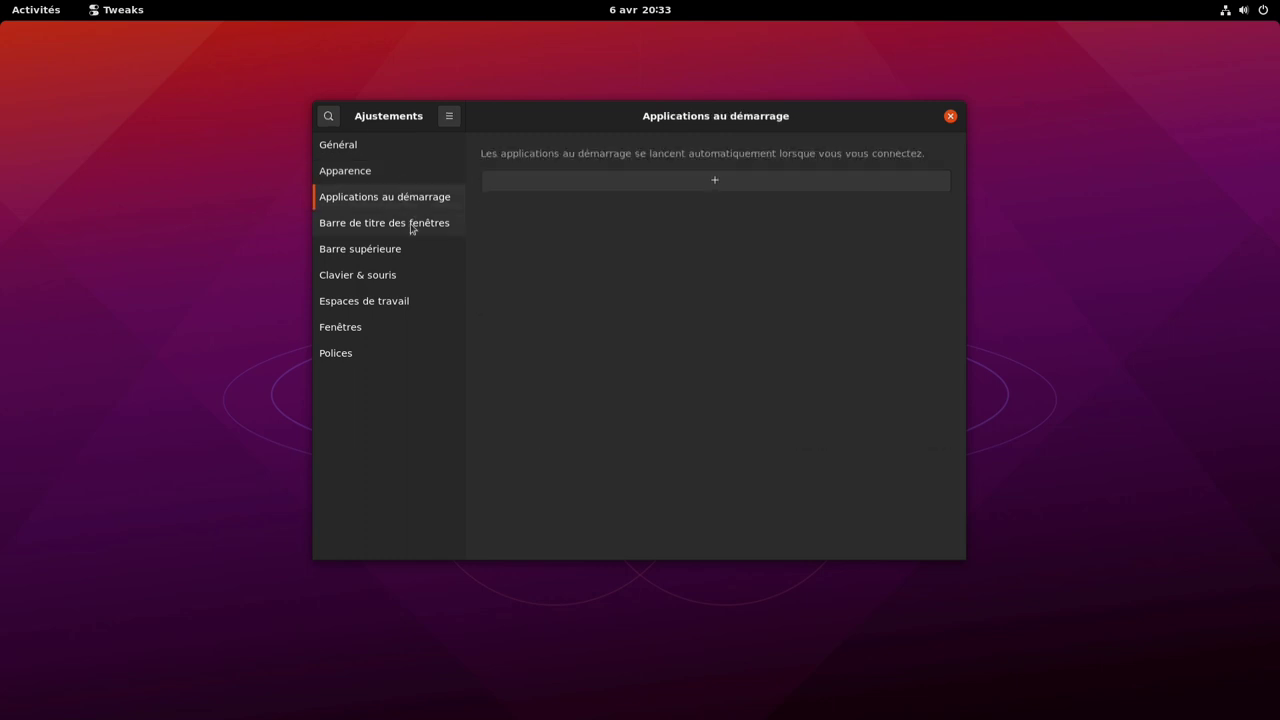
{"action": "left_click", "coordinate": [411, 229]}
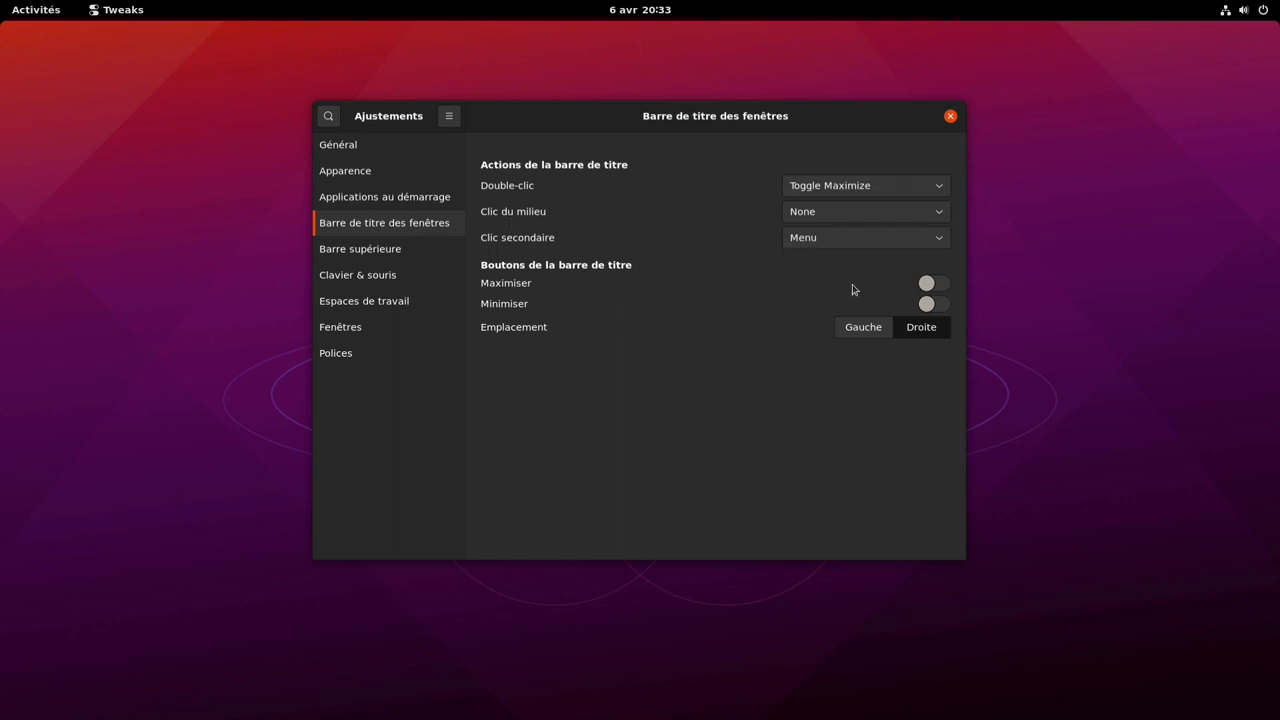
{"action": "left_click", "coordinate": [931, 288]}
{"action": "left_click", "coordinate": [936, 306]}
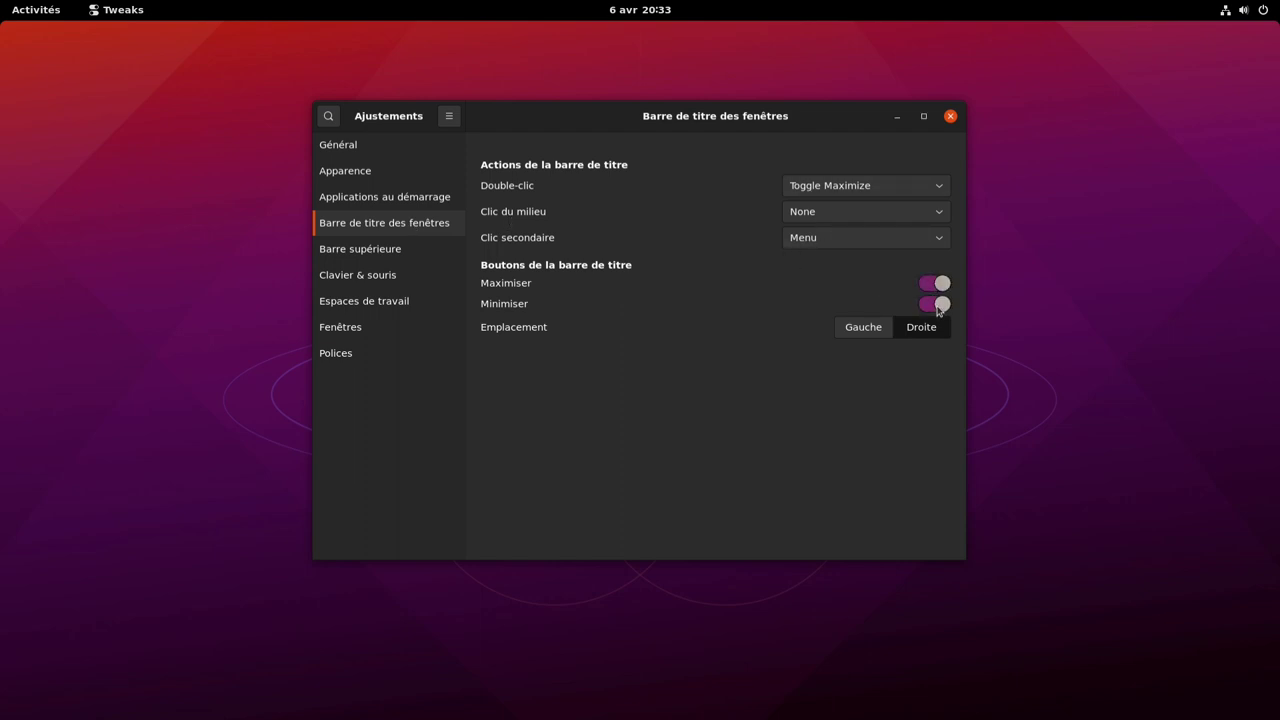
Turn off the date in the top bar clock and turn on week numbers in the calendar.
{"action": "left_click", "coordinate": [395, 256]}
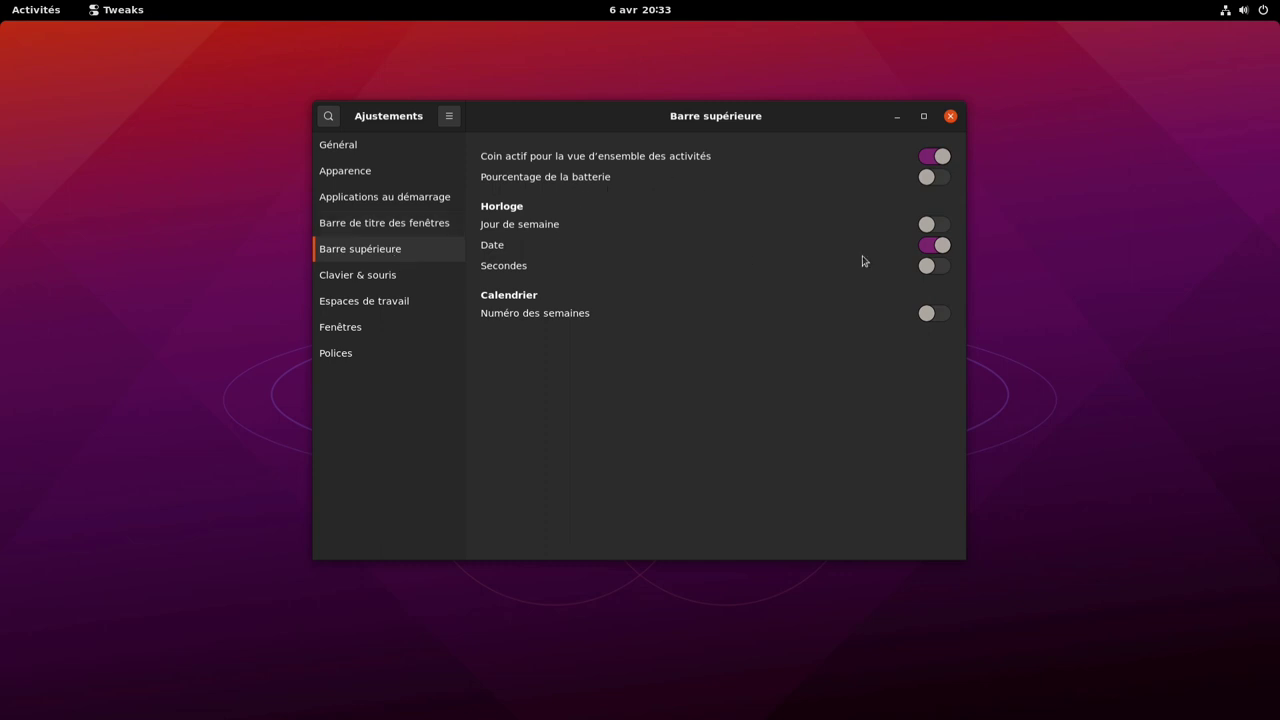
{"action": "left_click", "coordinate": [943, 246]}
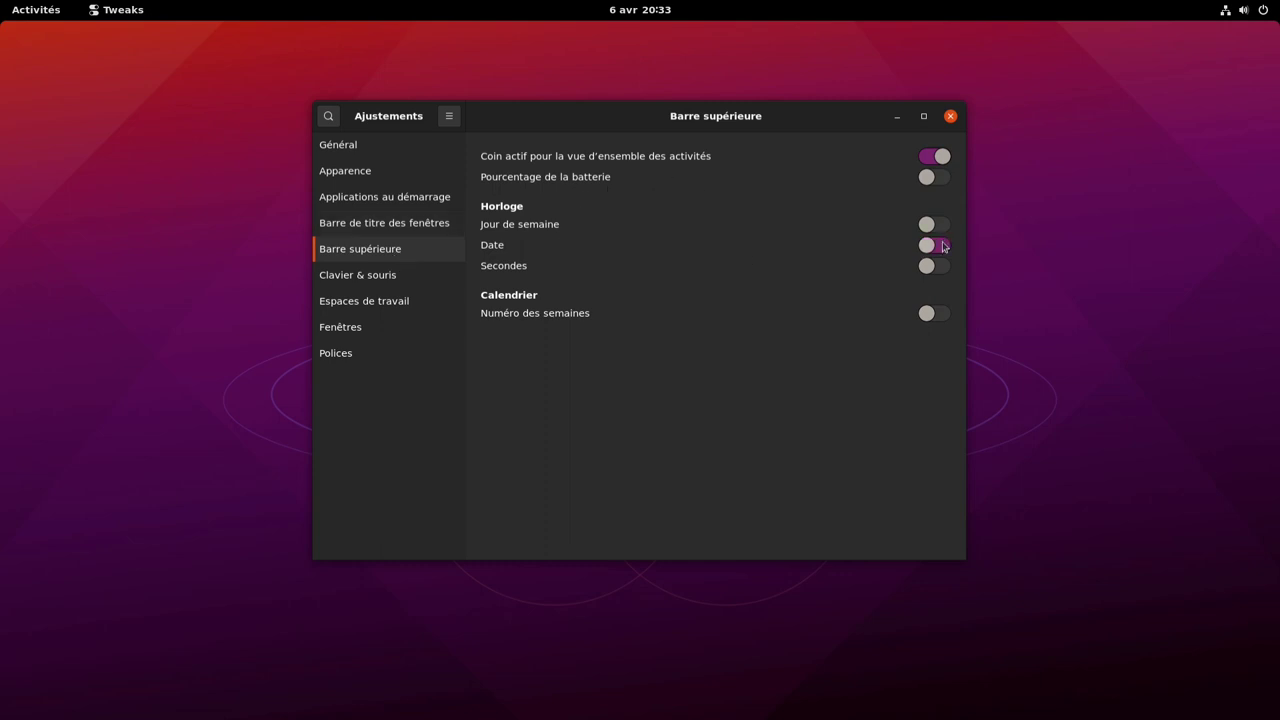
{"action": "left_click", "coordinate": [937, 317]}
Enable Centrer les nouvelles fenêtres in the Fenêtres settings, check the Polices settings and close Tweaks.
{"action": "left_click", "coordinate": [422, 280]}
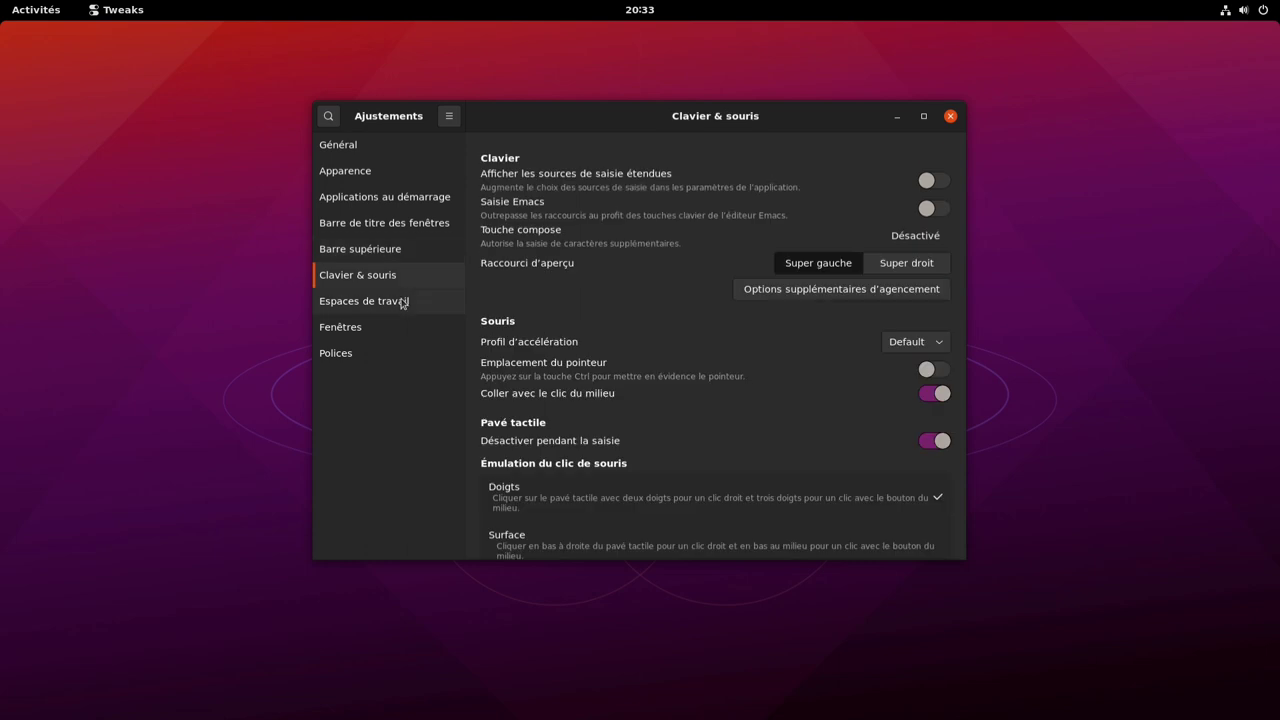
{"action": "left_click", "coordinate": [401, 303]}
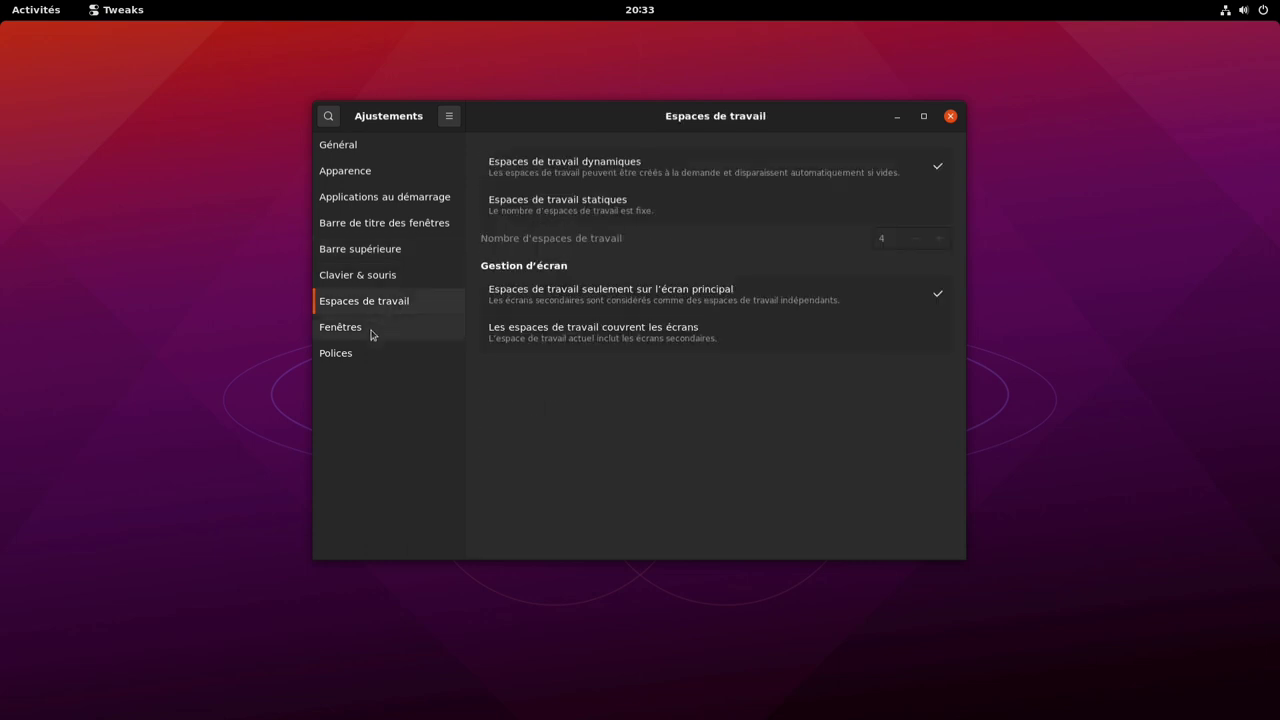
{"action": "left_click", "coordinate": [372, 334]}
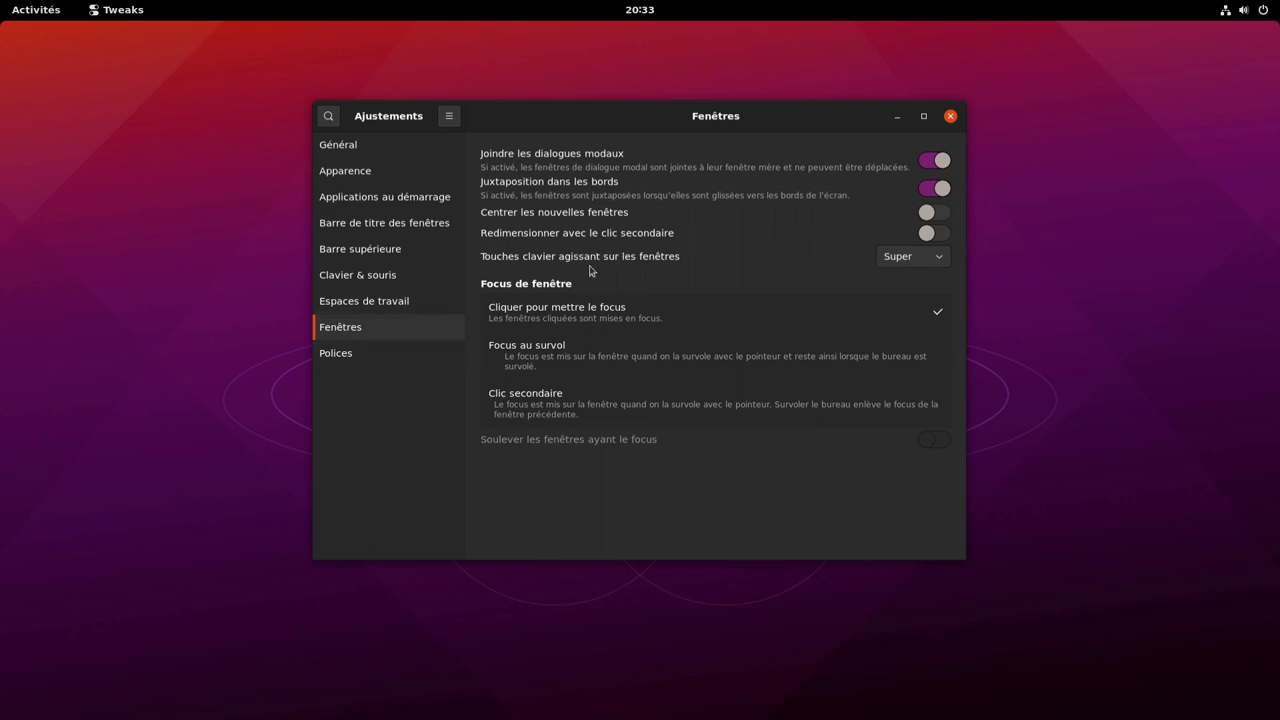
{"action": "left_click", "coordinate": [941, 215]}
{"action": "left_click", "coordinate": [402, 352]}
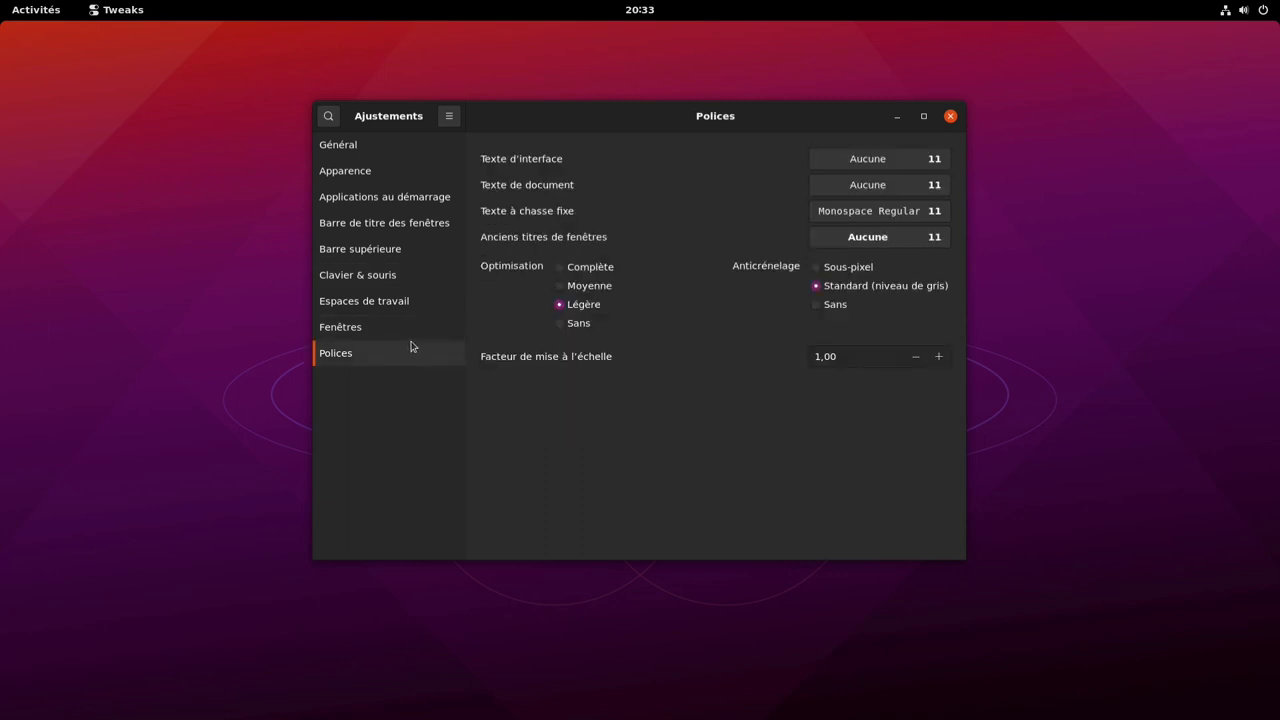
{"action": "left_click", "coordinate": [950, 116]}
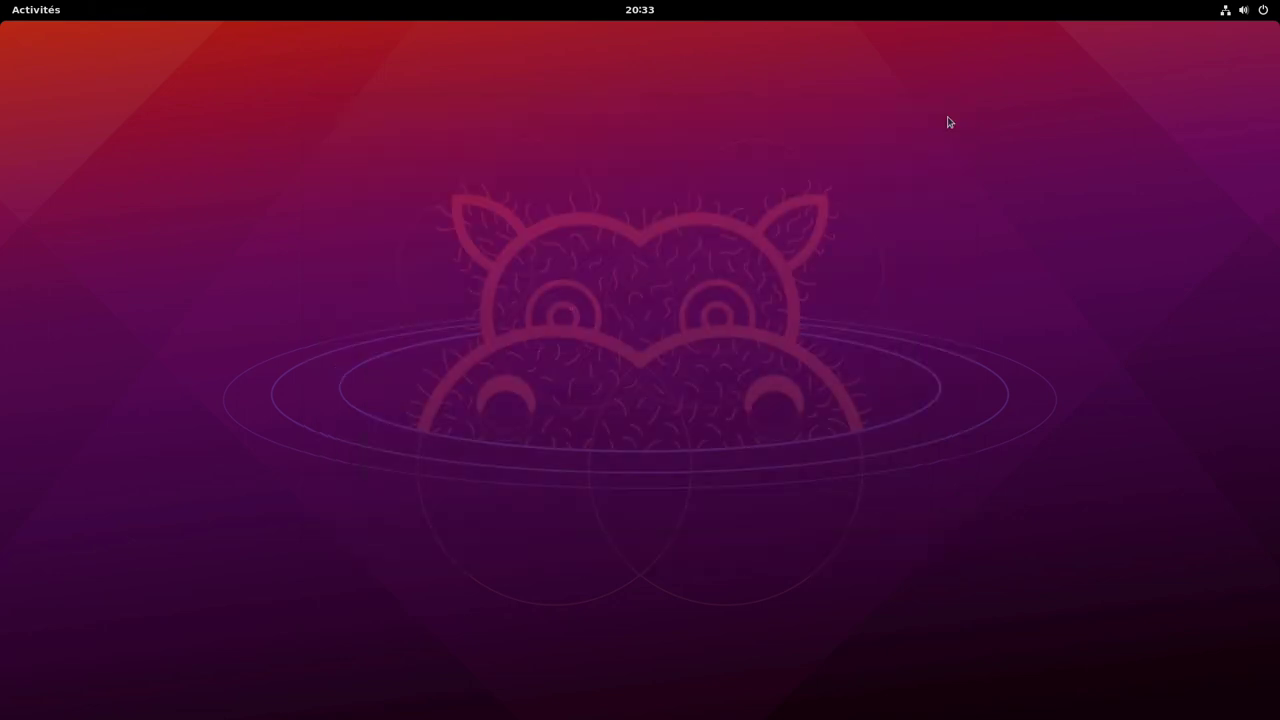
Open Files and the Text Editor, and move the editor window towards the upper-left corner of the desktop.
{"action": "key", "text": "super"}
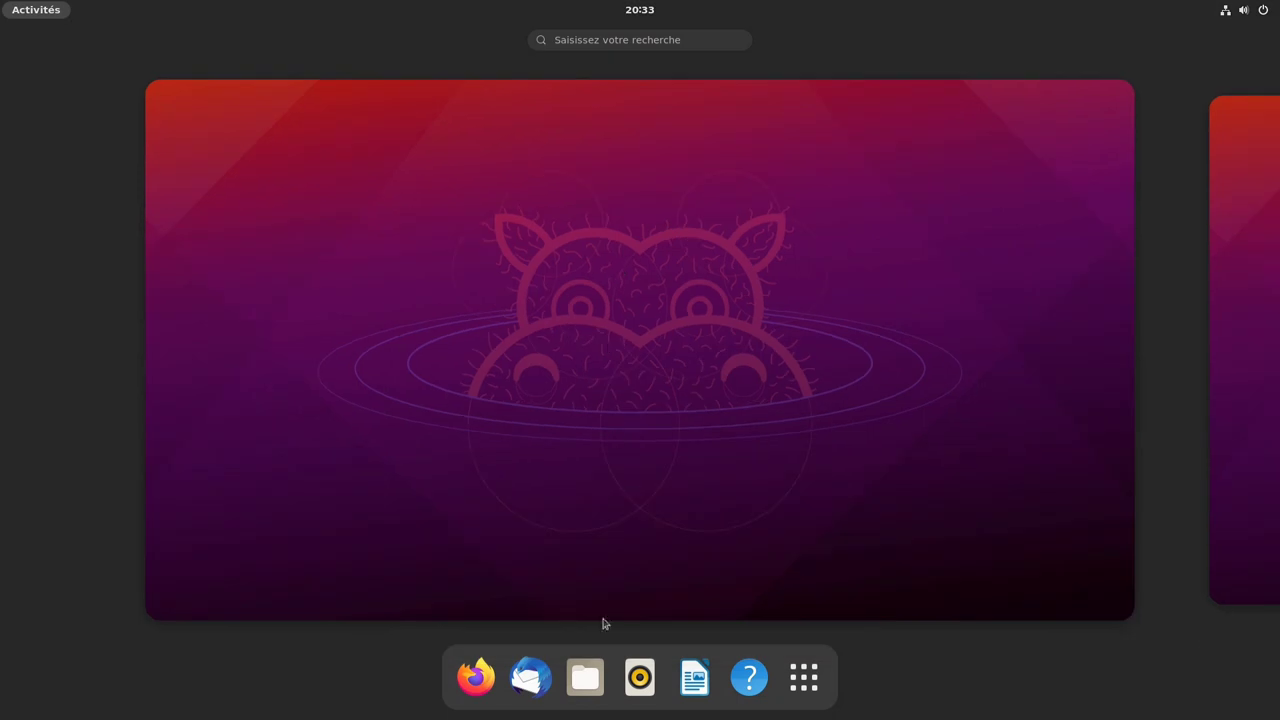
{"action": "left_click", "coordinate": [586, 680]}
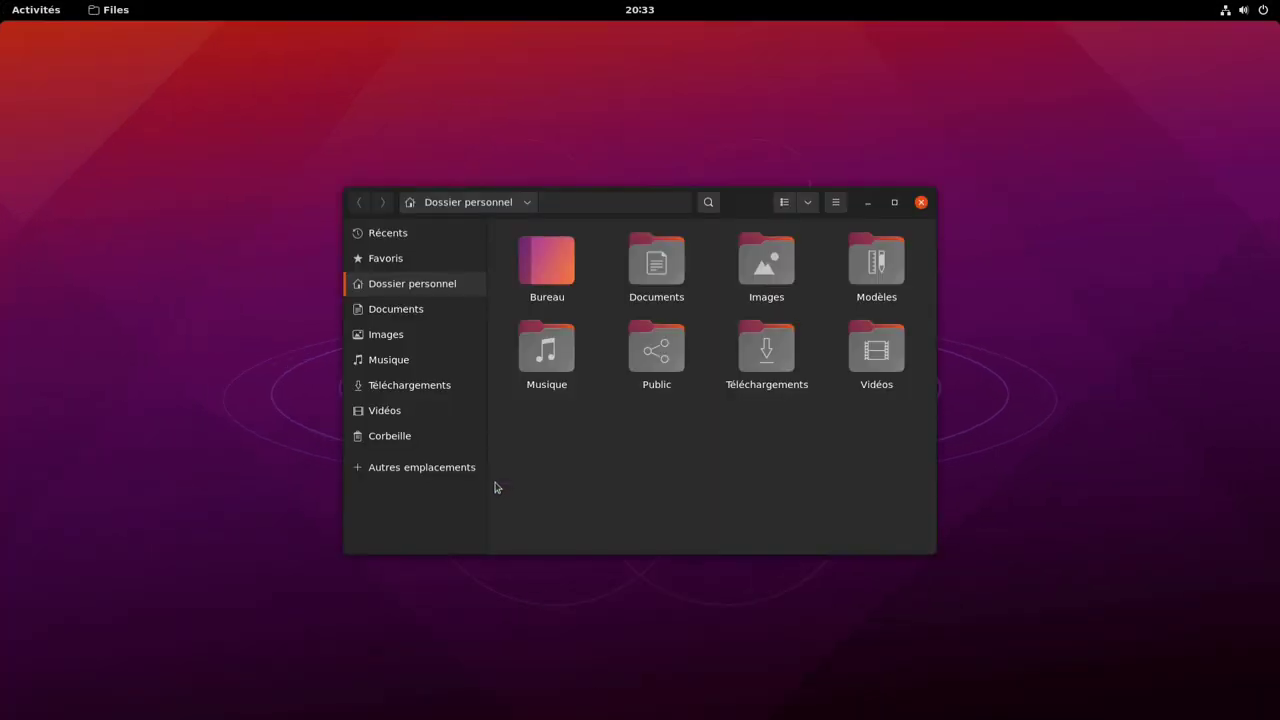
{"action": "key", "text": "super"}
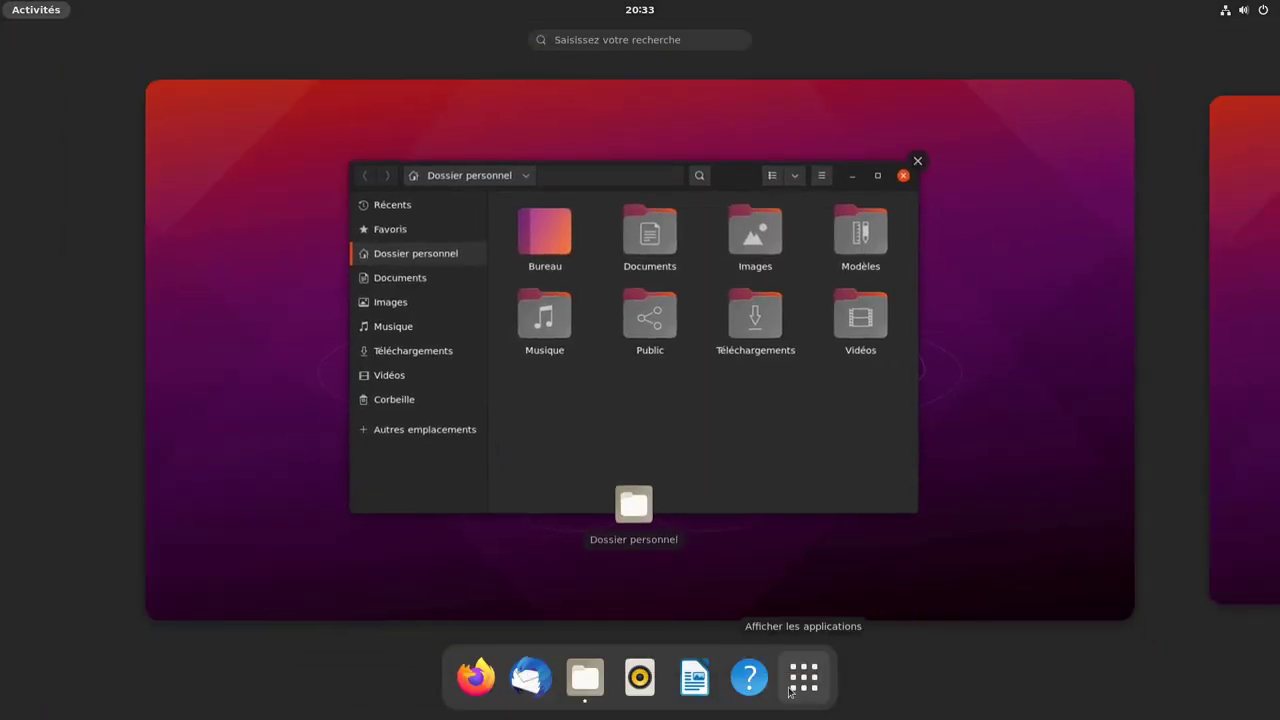
{"action": "left_click", "coordinate": [803, 677]}
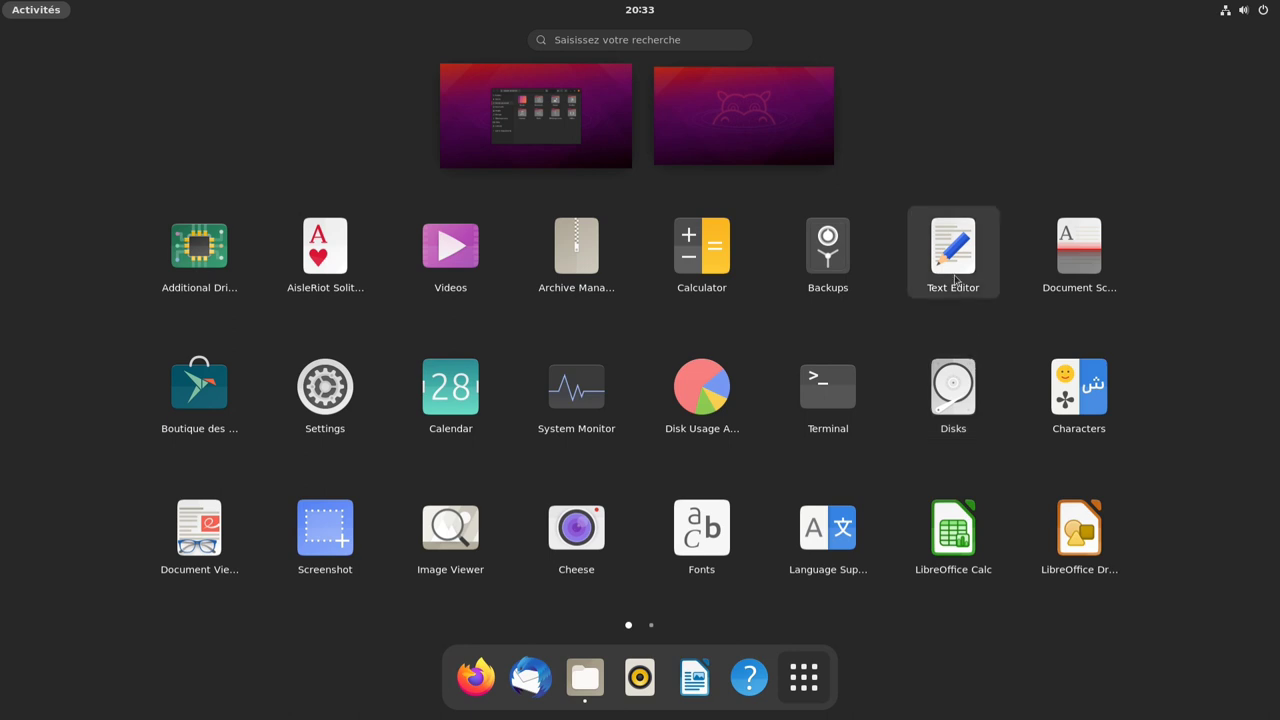
{"action": "key", "text": "super"}
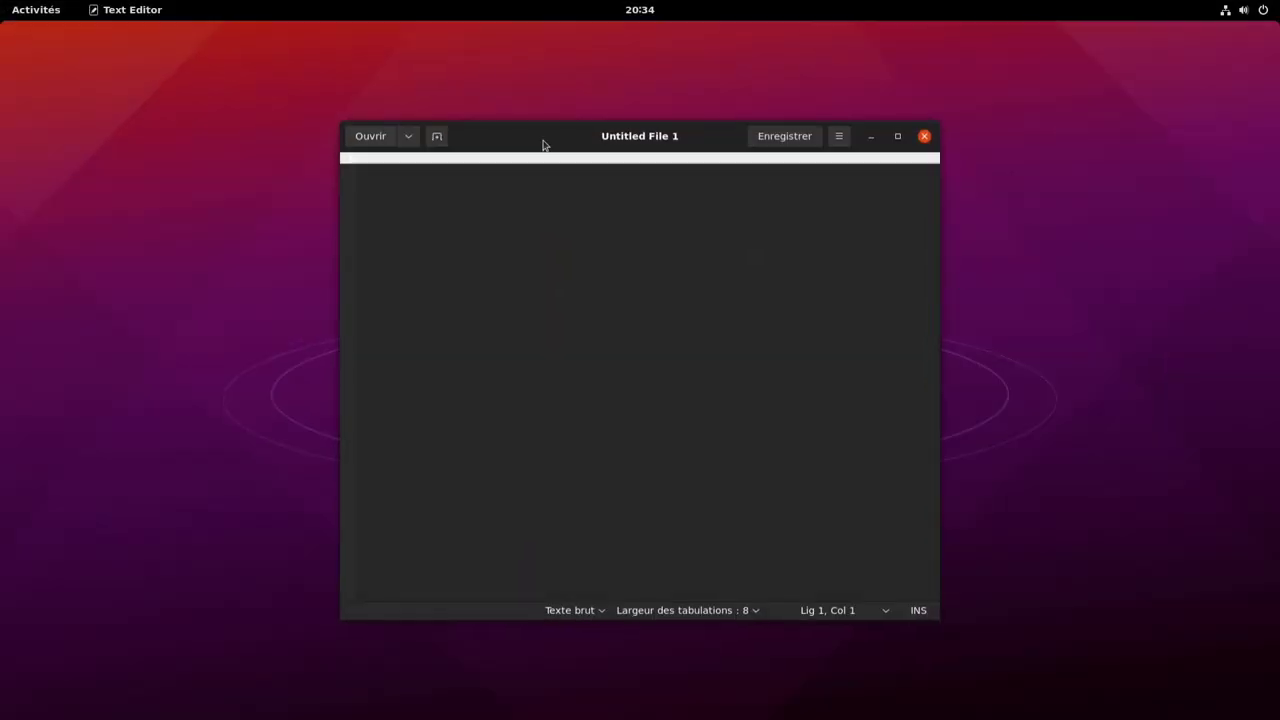
{"action": "left_click_drag", "start_coordinate": [543, 146], "coordinate": [305, 91]}
Launch the Calculator and the Terminal from the application list.
{"action": "key", "text": "super"}
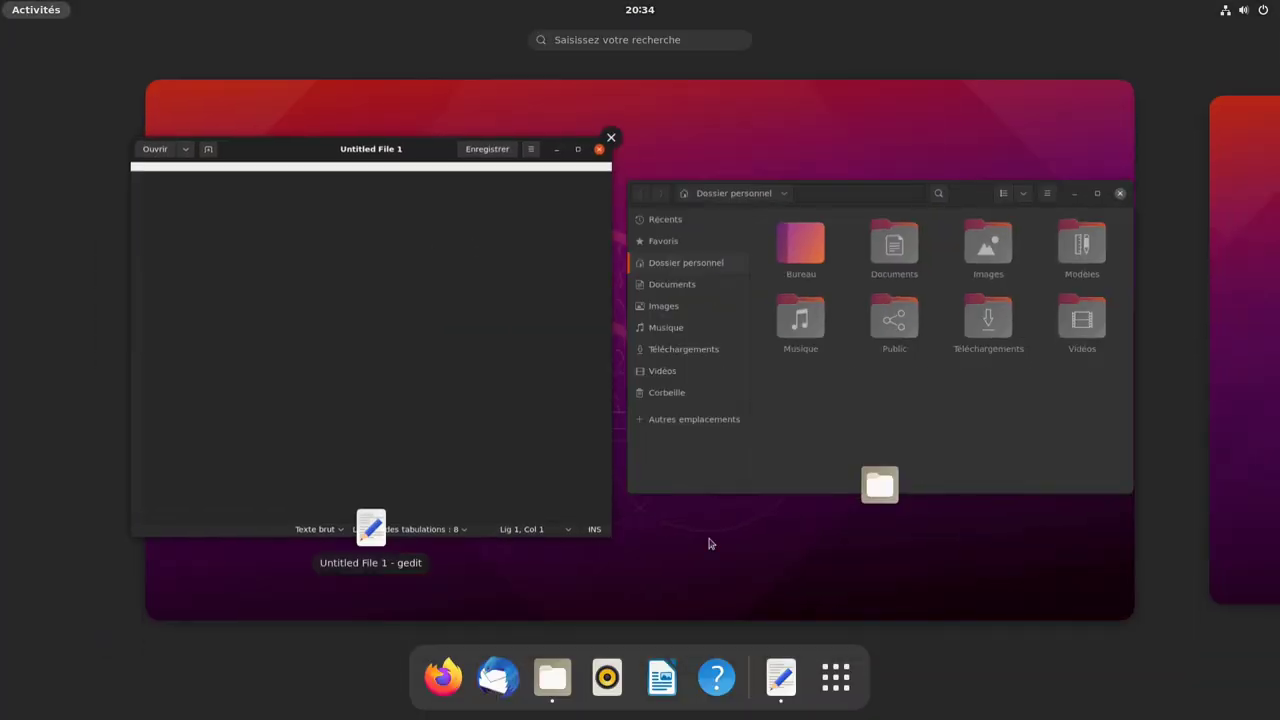
{"action": "left_click", "coordinate": [836, 678]}
{"action": "left_click", "coordinate": [962, 271]}
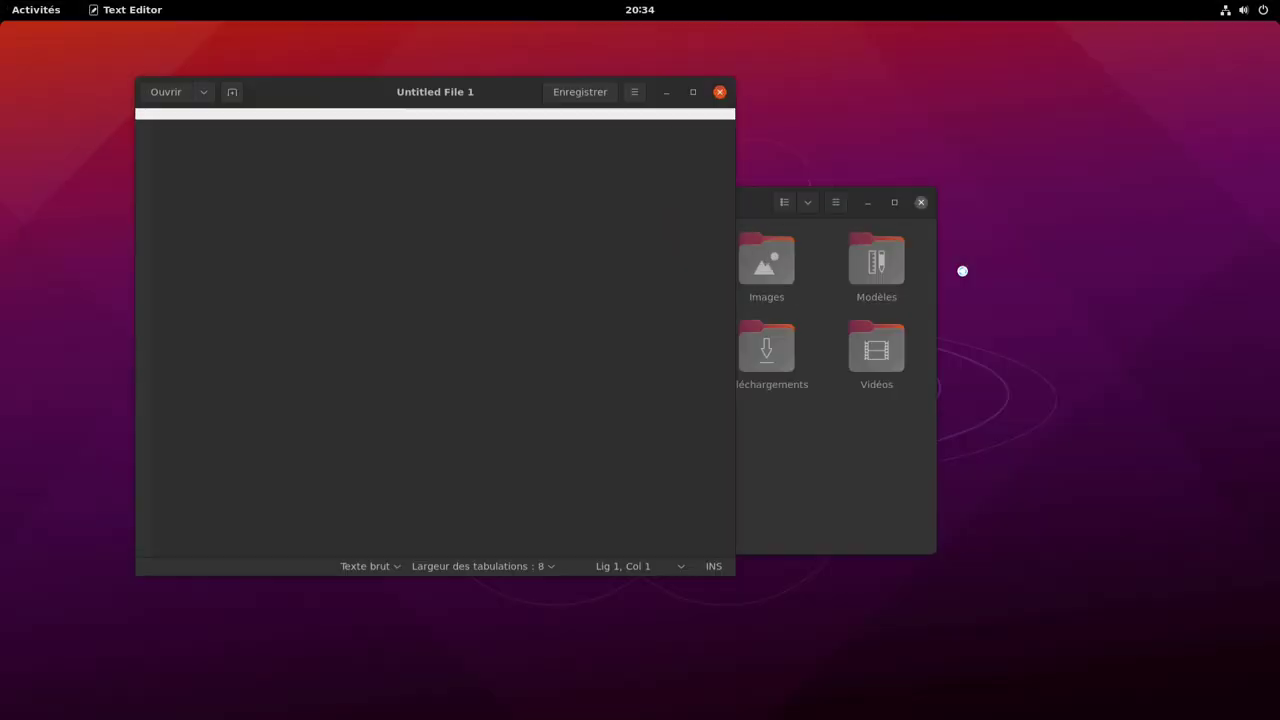
{"action": "key", "text": "super"}
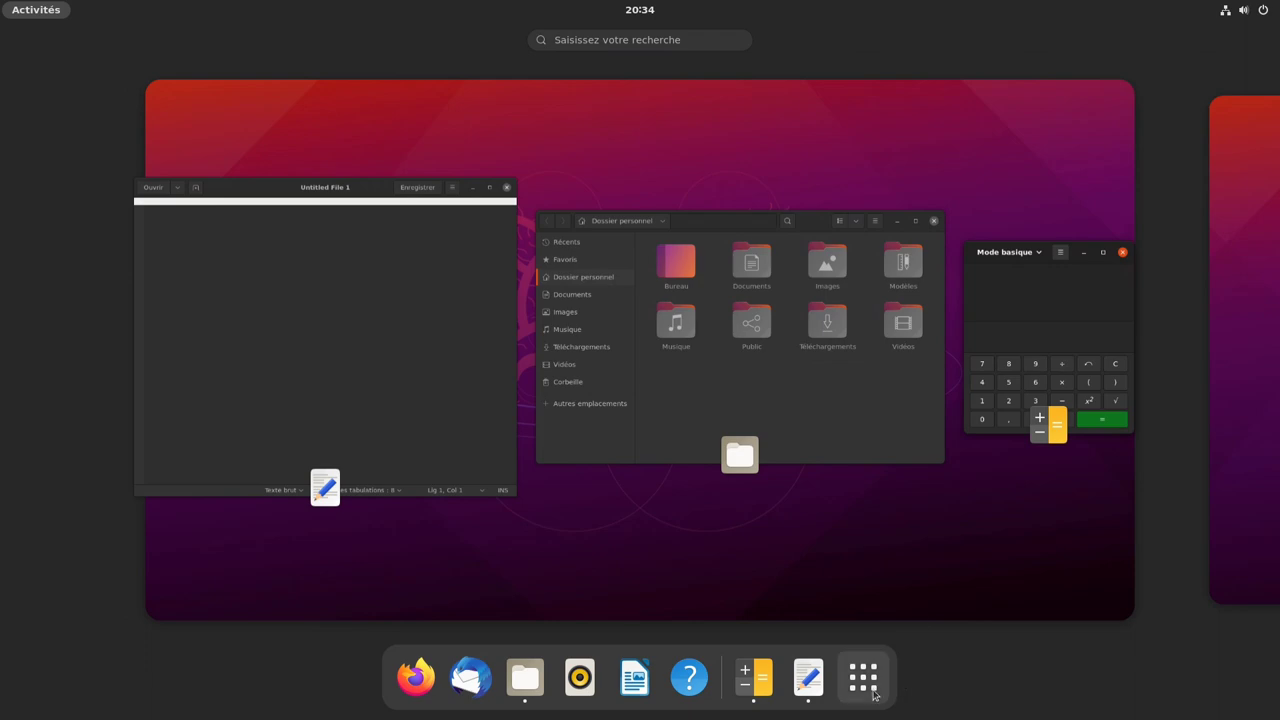
{"action": "left_click", "coordinate": [873, 694]}
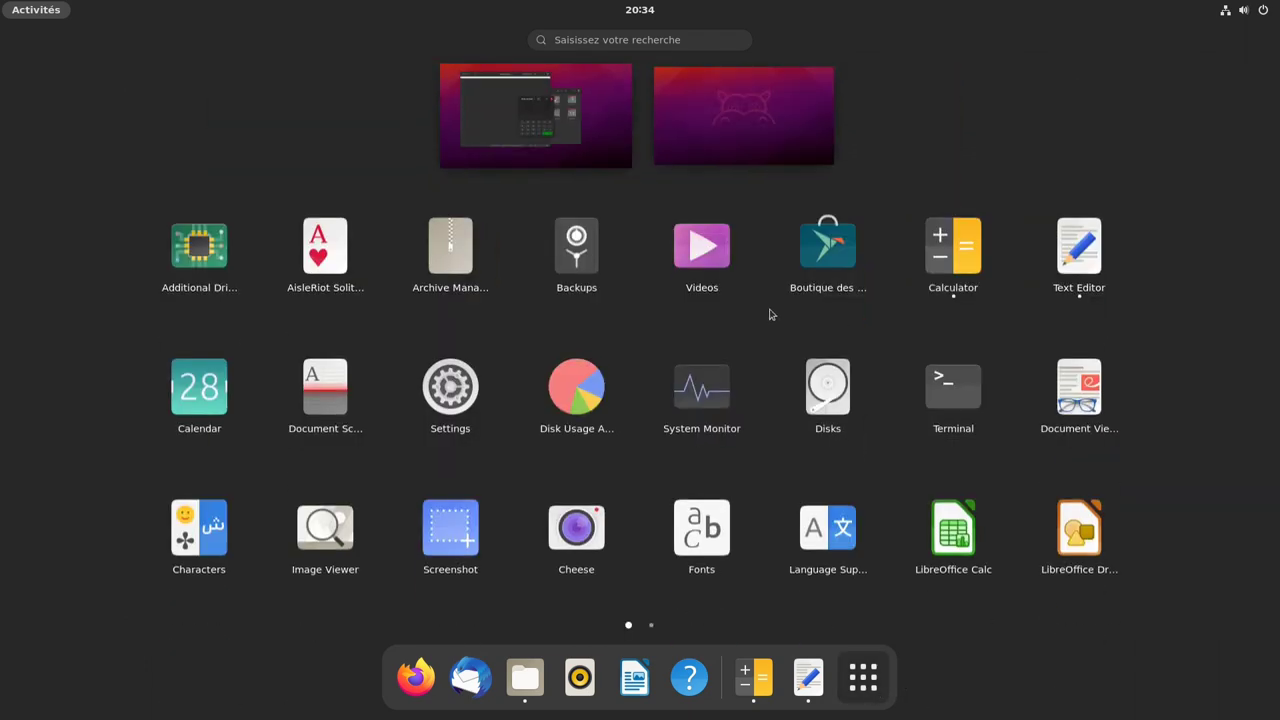
{"action": "left_click", "coordinate": [953, 378]}
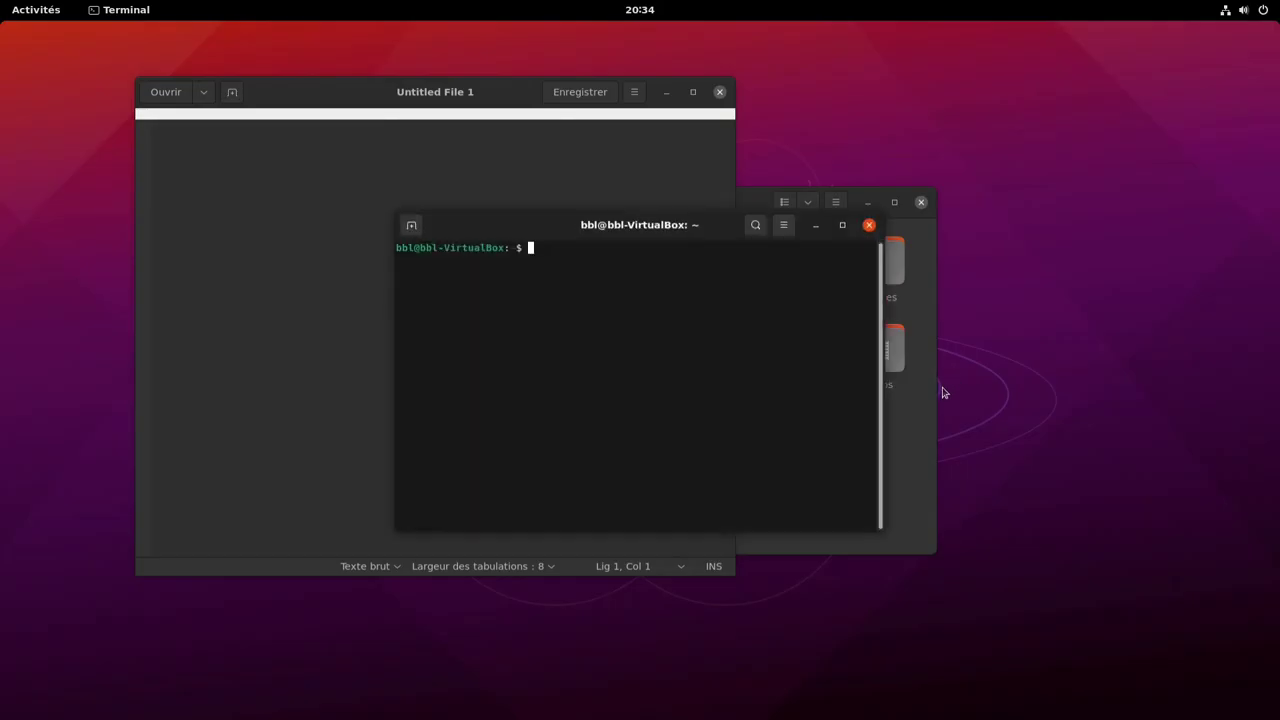
Launch System Monitor, show its Ressources view and move the window towards the lower right of the desktop.
{"action": "key", "text": "super"}
{"action": "left_click", "coordinate": [888, 680]}
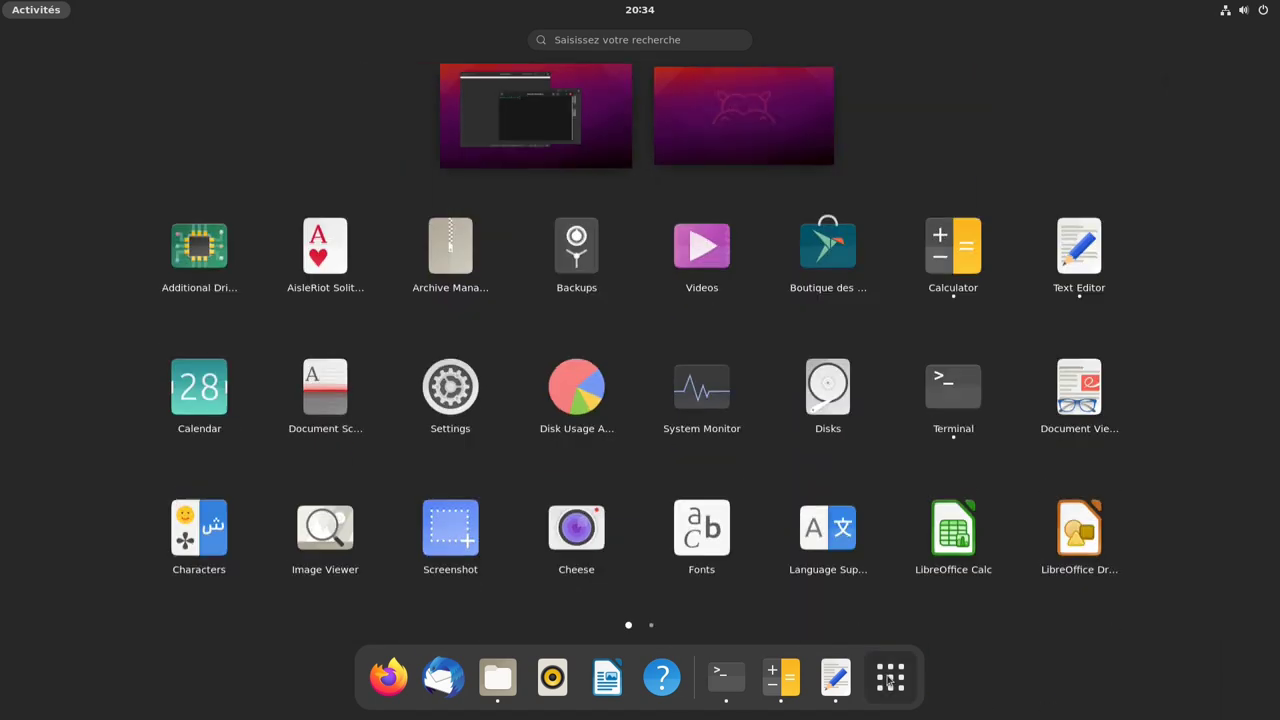
{"action": "left_click", "coordinate": [700, 390]}
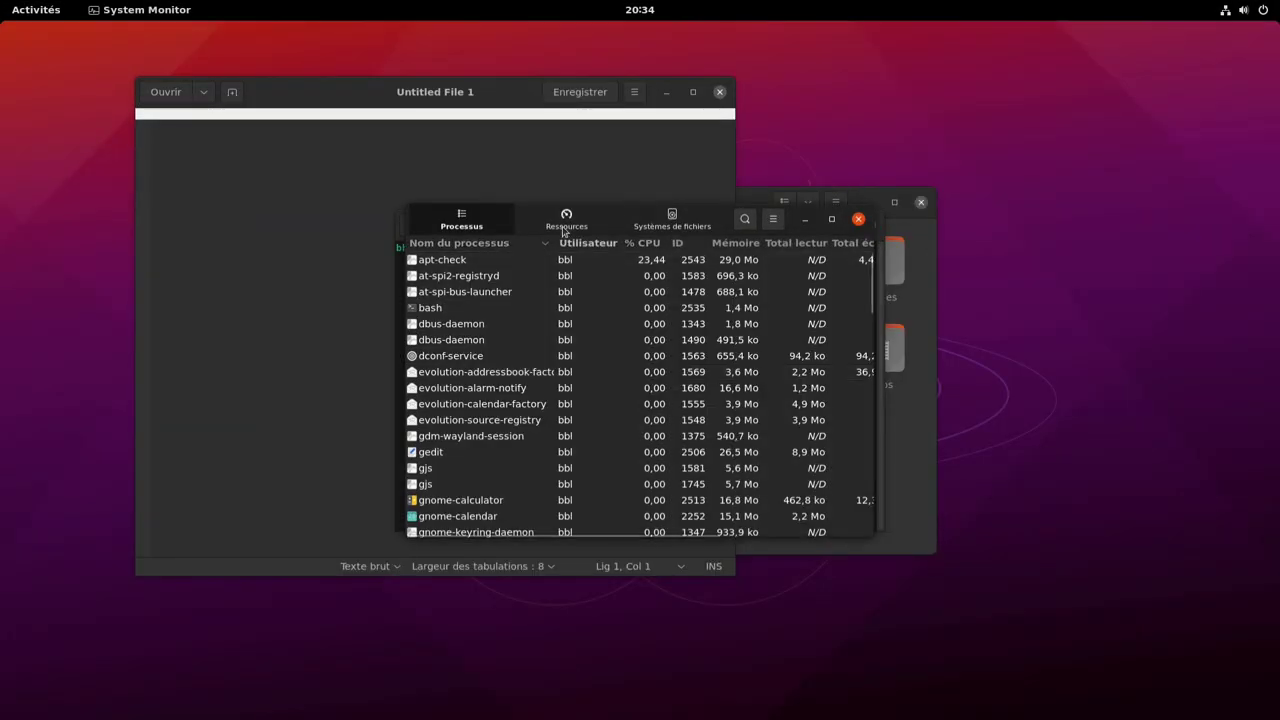
{"action": "left_click", "coordinate": [563, 231]}
{"action": "left_click_drag", "start_coordinate": [429, 229], "coordinate": [857, 359]}
Move the Terminal to the second workspace, Files to the third and the Text Editor to the fourth in the Activities overview.
{"action": "key", "text": "super"}
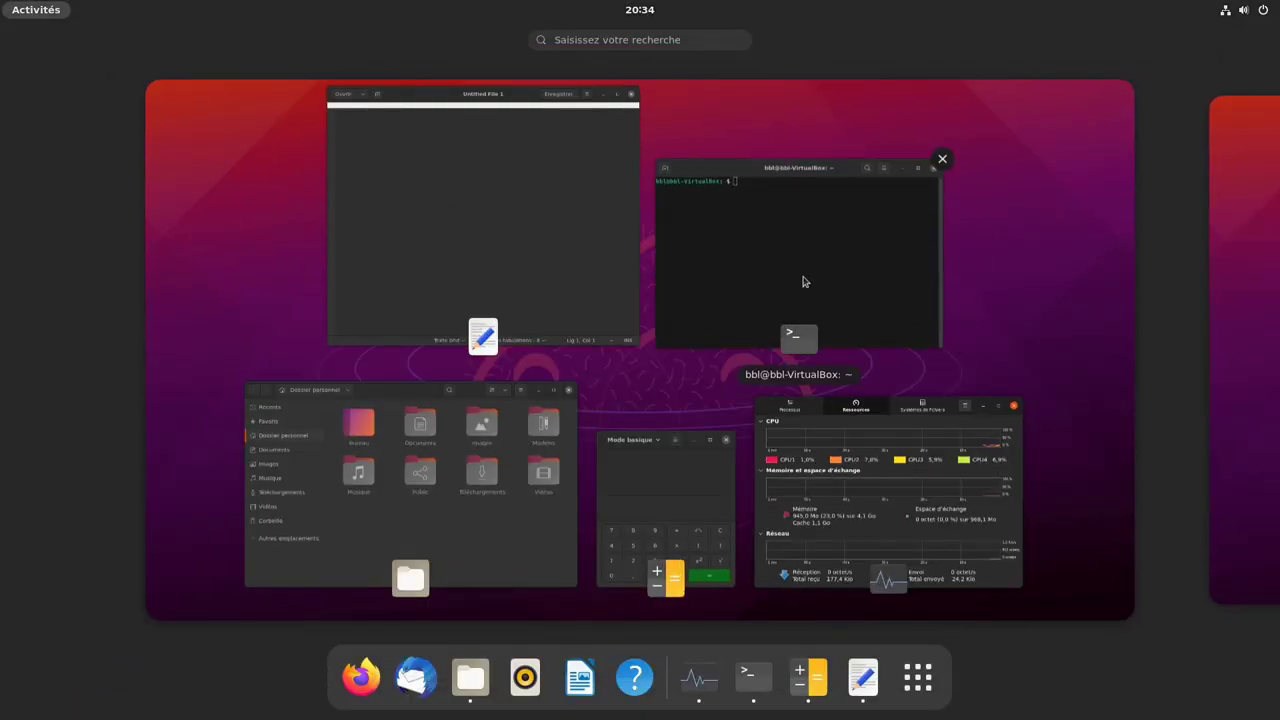
{"action": "left_click_drag", "start_coordinate": [802, 282], "coordinate": [1241, 343]}
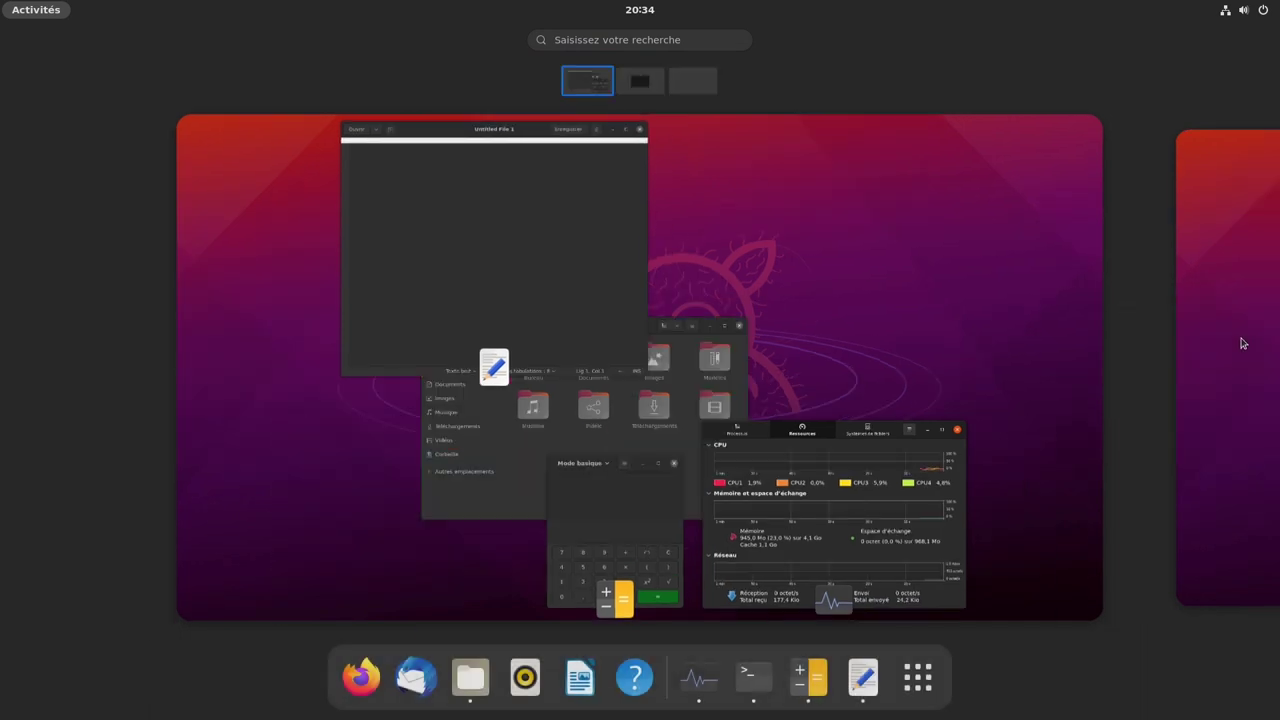
{"action": "left_click_drag", "start_coordinate": [917, 323], "coordinate": [701, 93]}
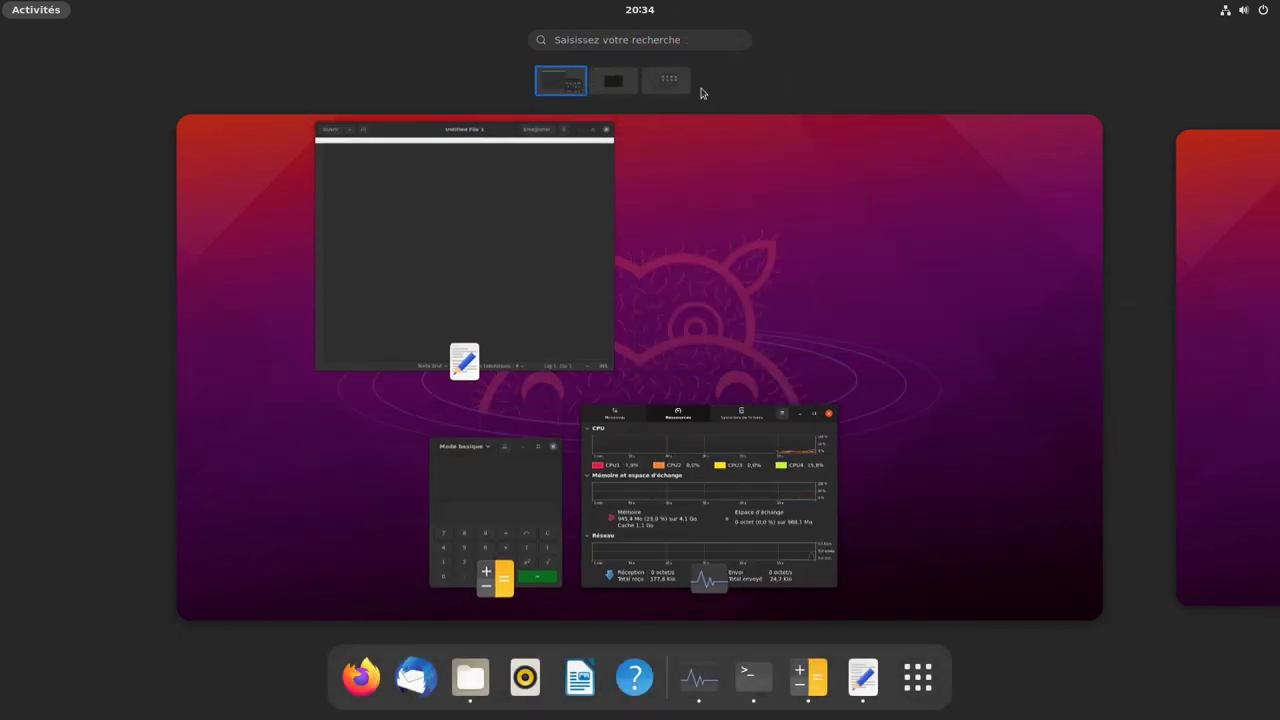
{"action": "left_click_drag", "start_coordinate": [483, 306], "coordinate": [716, 86]}
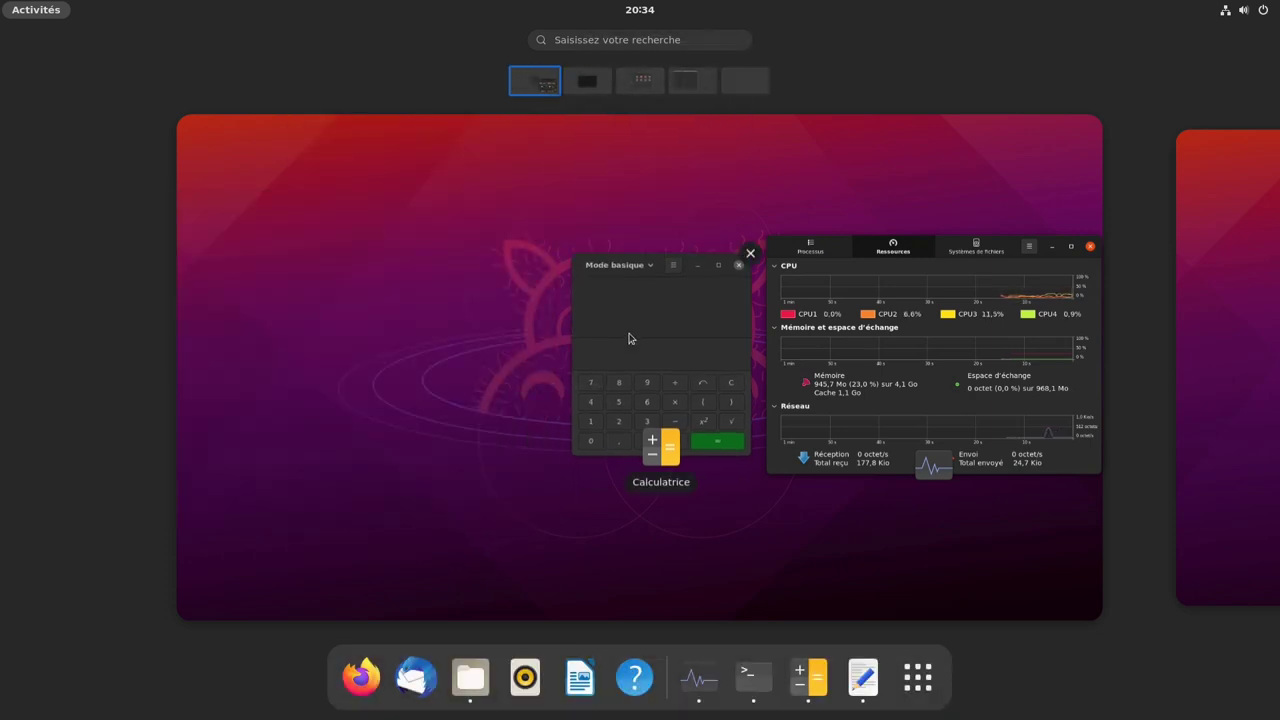
Browse the workspaces in the overview from the fourth back to the first to view their windows.
{"action": "left_click", "coordinate": [682, 84]}
{"action": "left_click", "coordinate": [645, 83]}
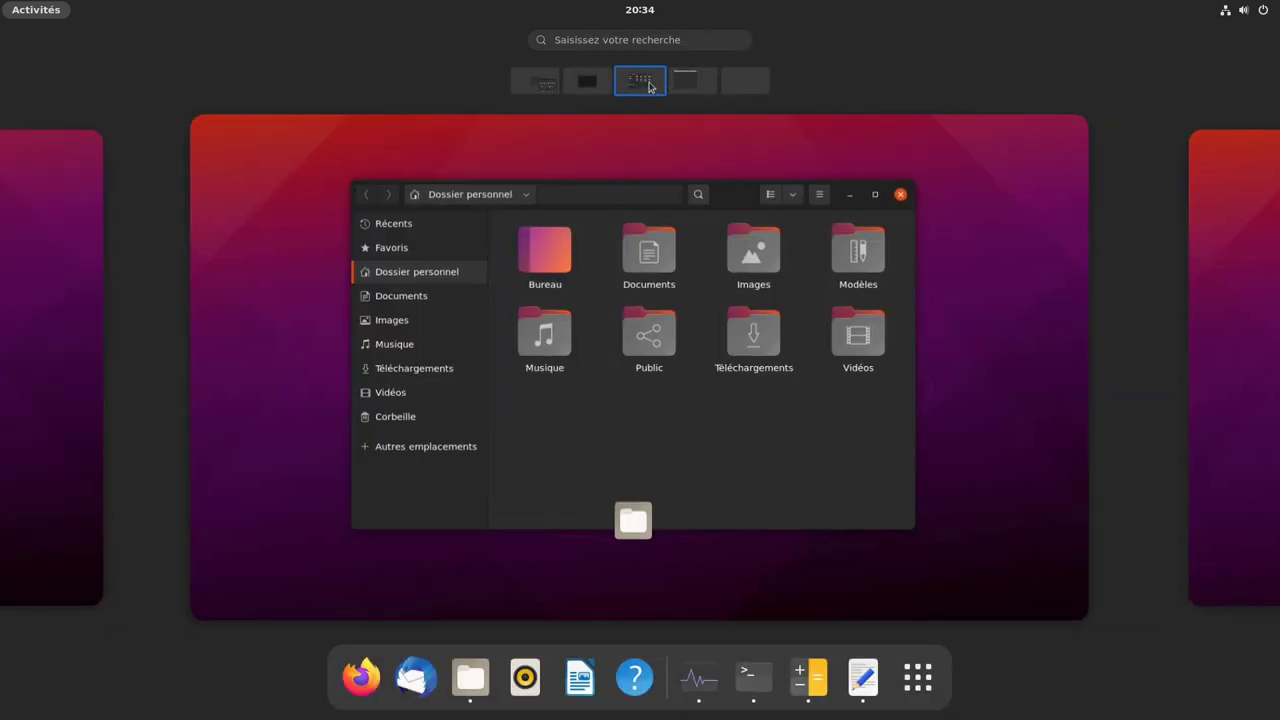
{"action": "left_click", "coordinate": [605, 84]}
{"action": "left_click", "coordinate": [553, 84]}
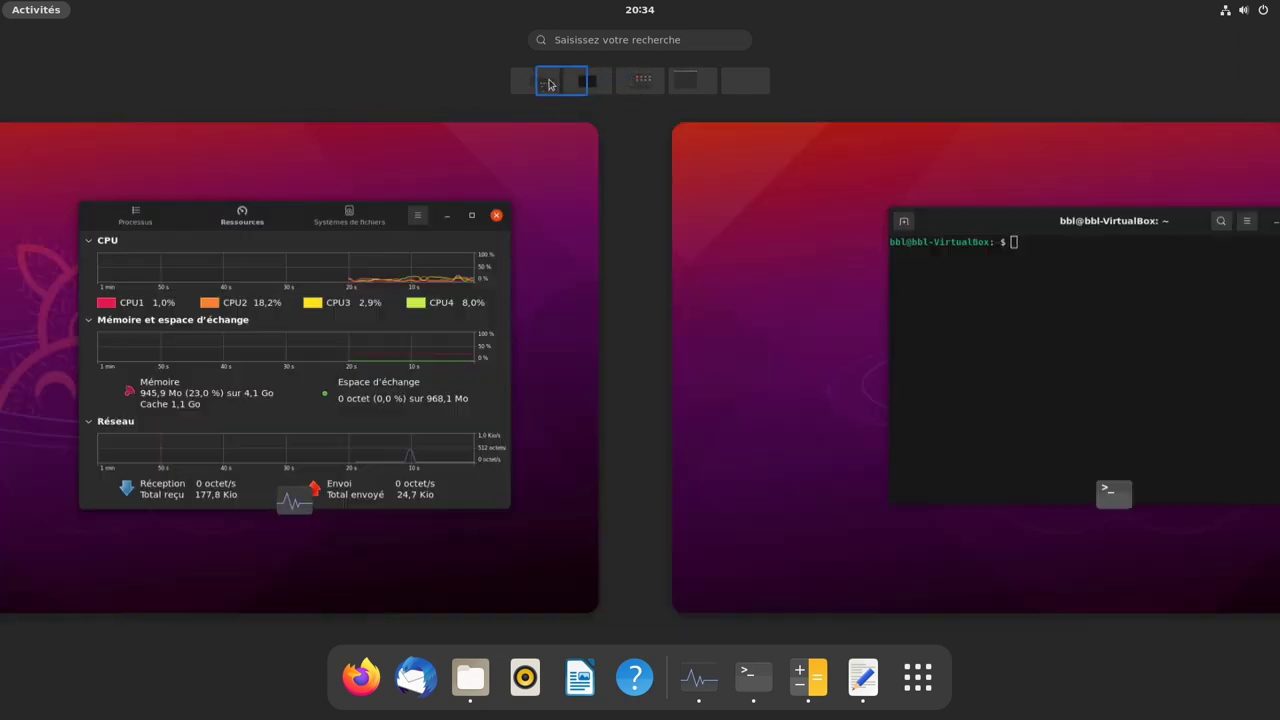
Close the Text Editor, Files and Terminal windows on their separate workspaces from the overview.
{"action": "left_click", "coordinate": [686, 85]}
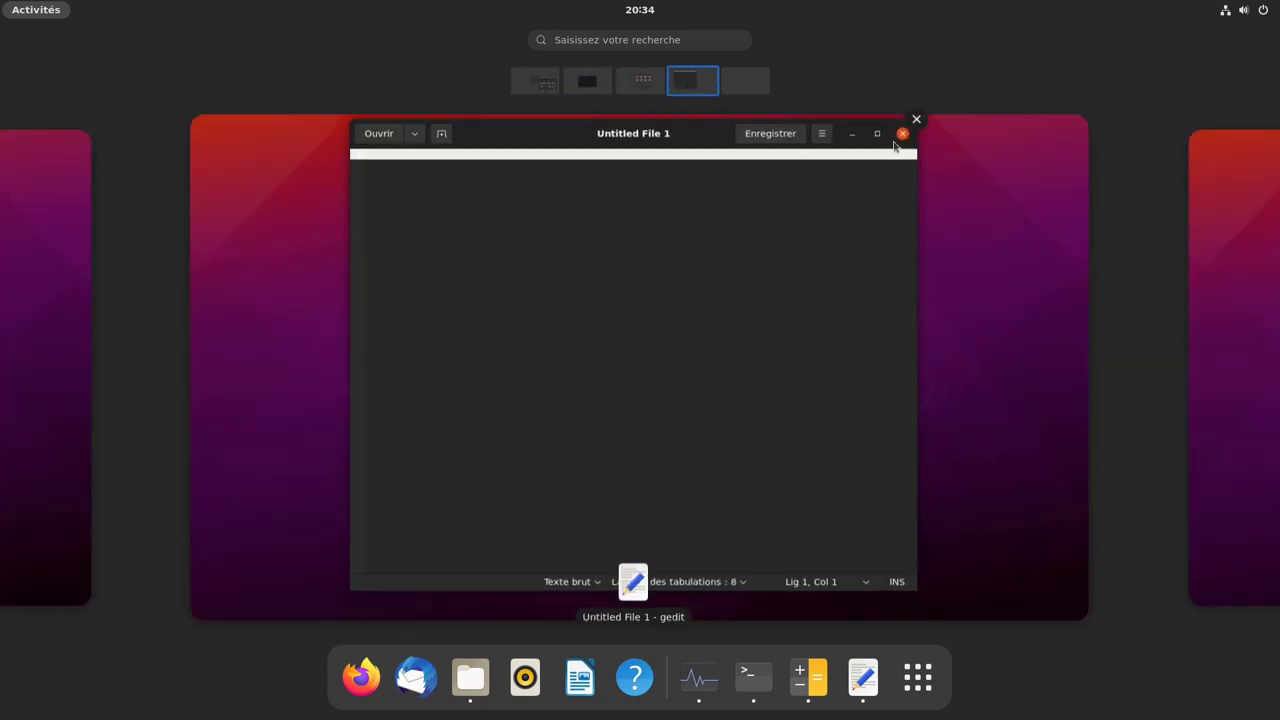
{"action": "left_click", "coordinate": [915, 121]}
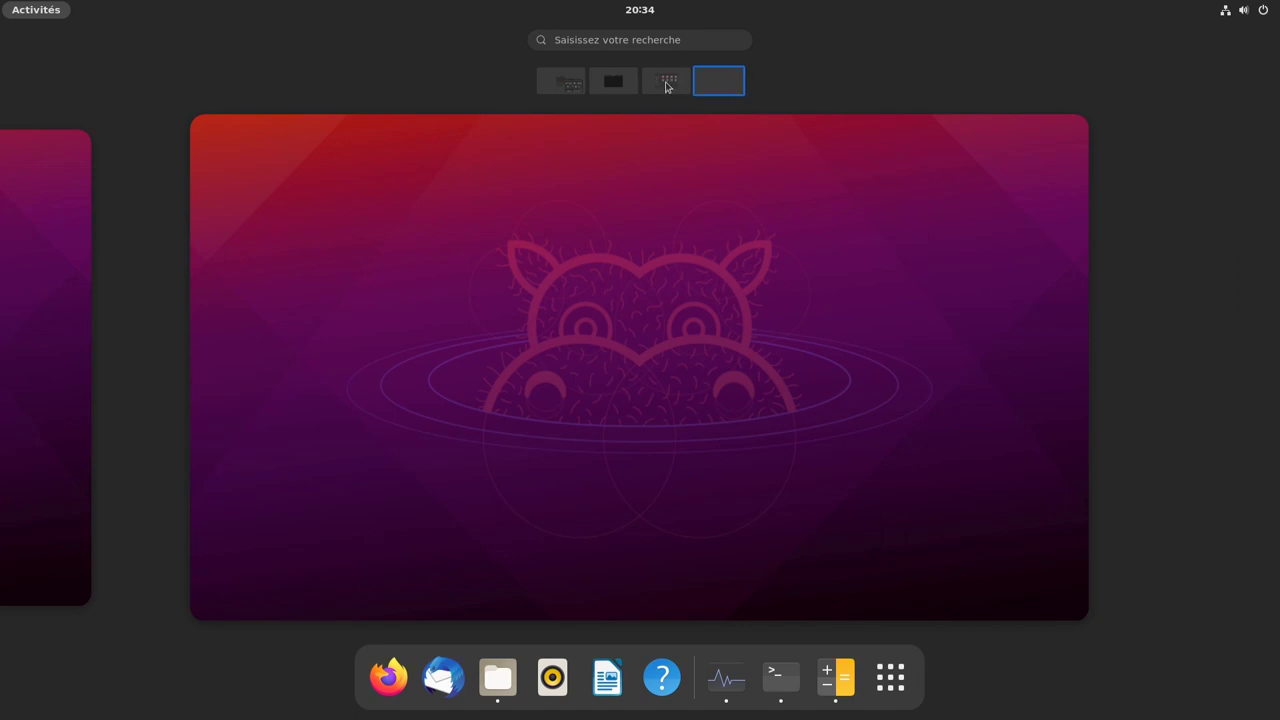
{"action": "left_click", "coordinate": [664, 81]}
{"action": "left_click", "coordinate": [917, 181]}
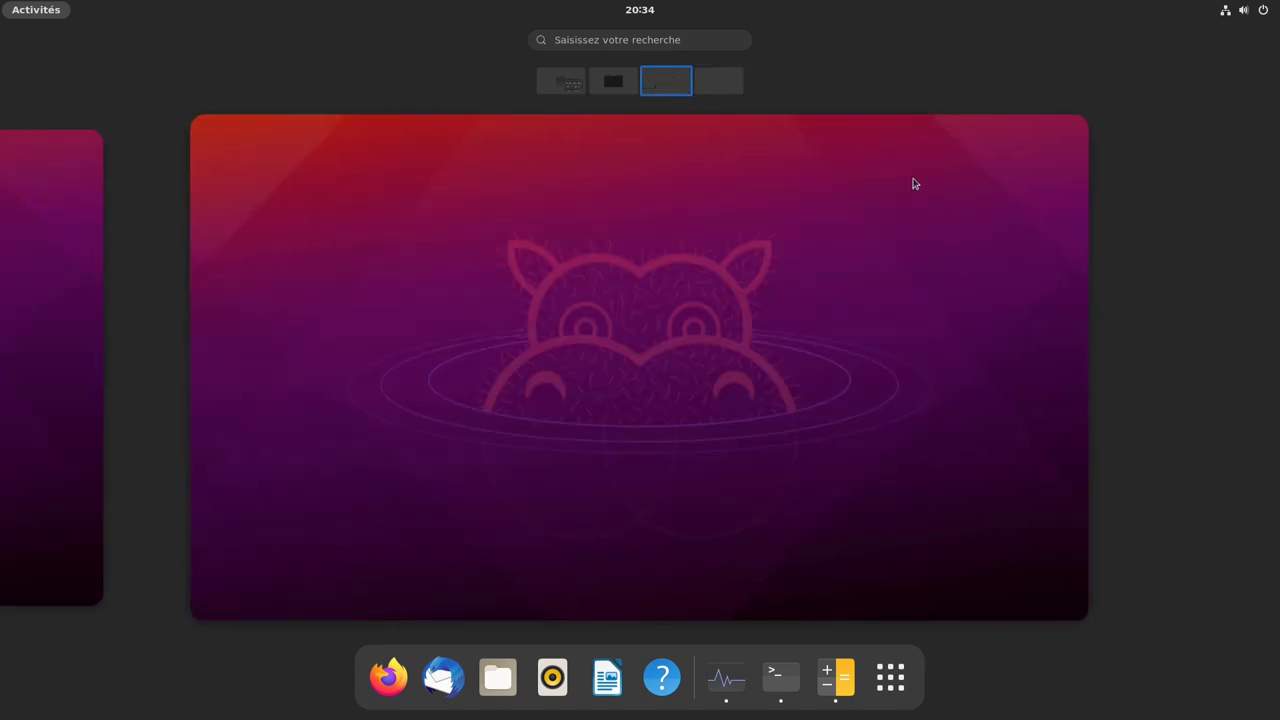
{"action": "left_click", "coordinate": [643, 86]}
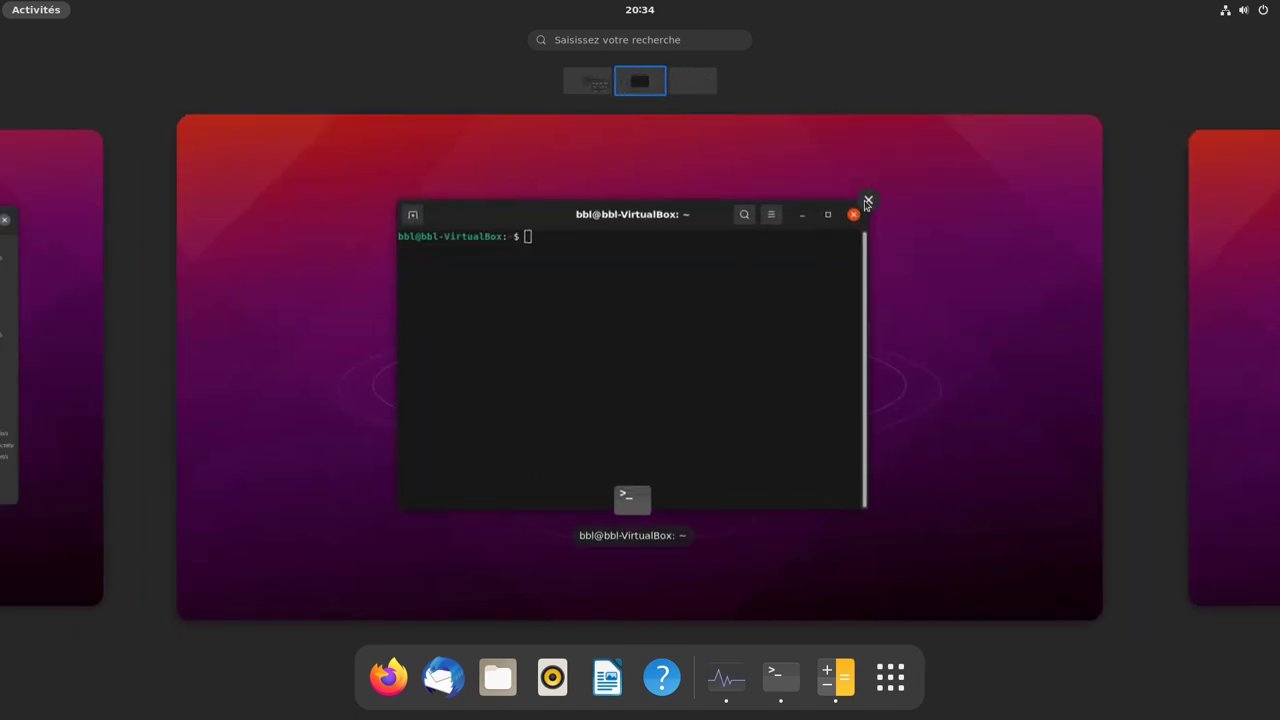
{"action": "left_click", "coordinate": [849, 216]}
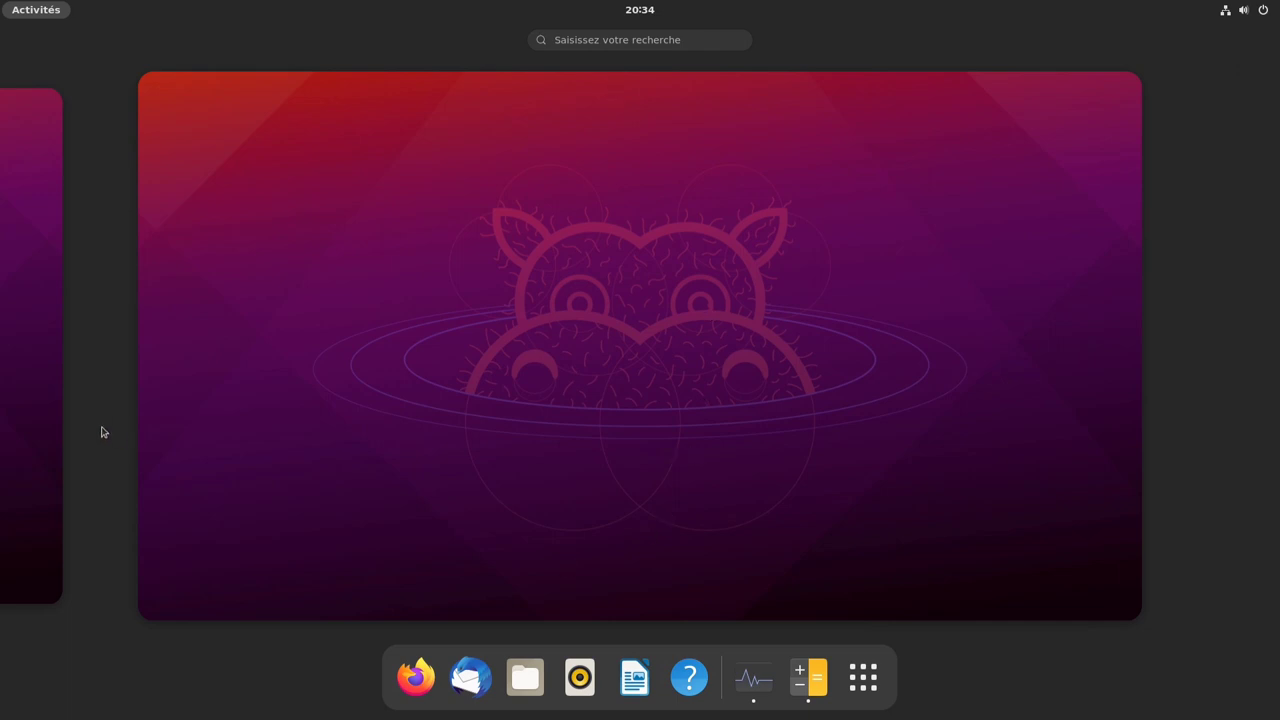
Close the System Monitor and Calculator windows on the first workspace and return to the desktop.
{"action": "left_click", "coordinate": [20, 417]}
{"action": "mouse_move", "coordinate": [975, 242]}
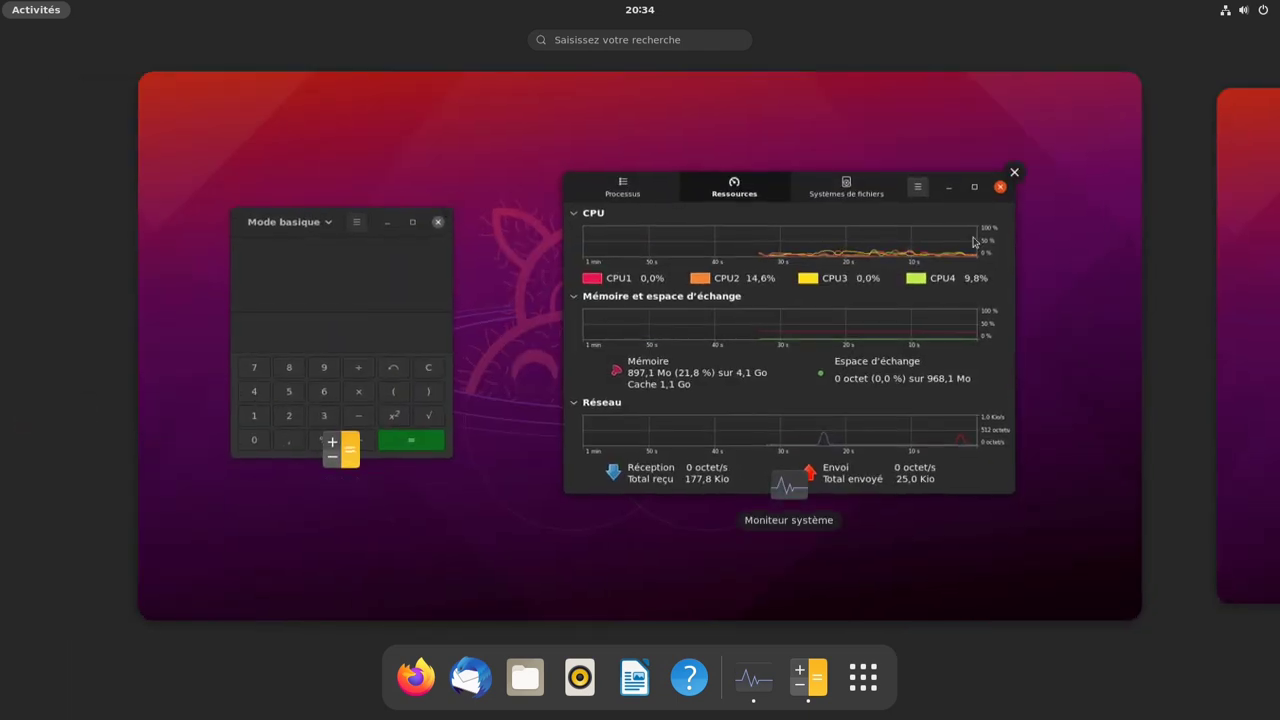
{"action": "left_click", "coordinate": [1014, 172]}
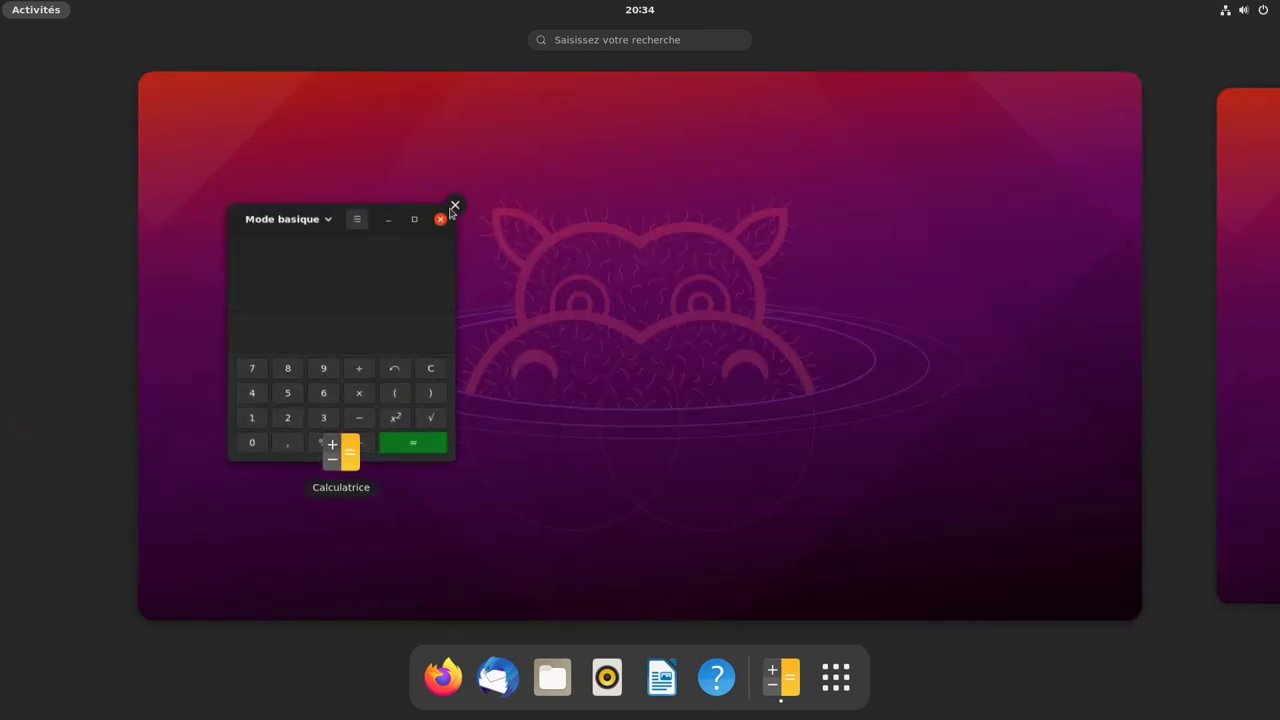
{"action": "left_click", "coordinate": [452, 207]}
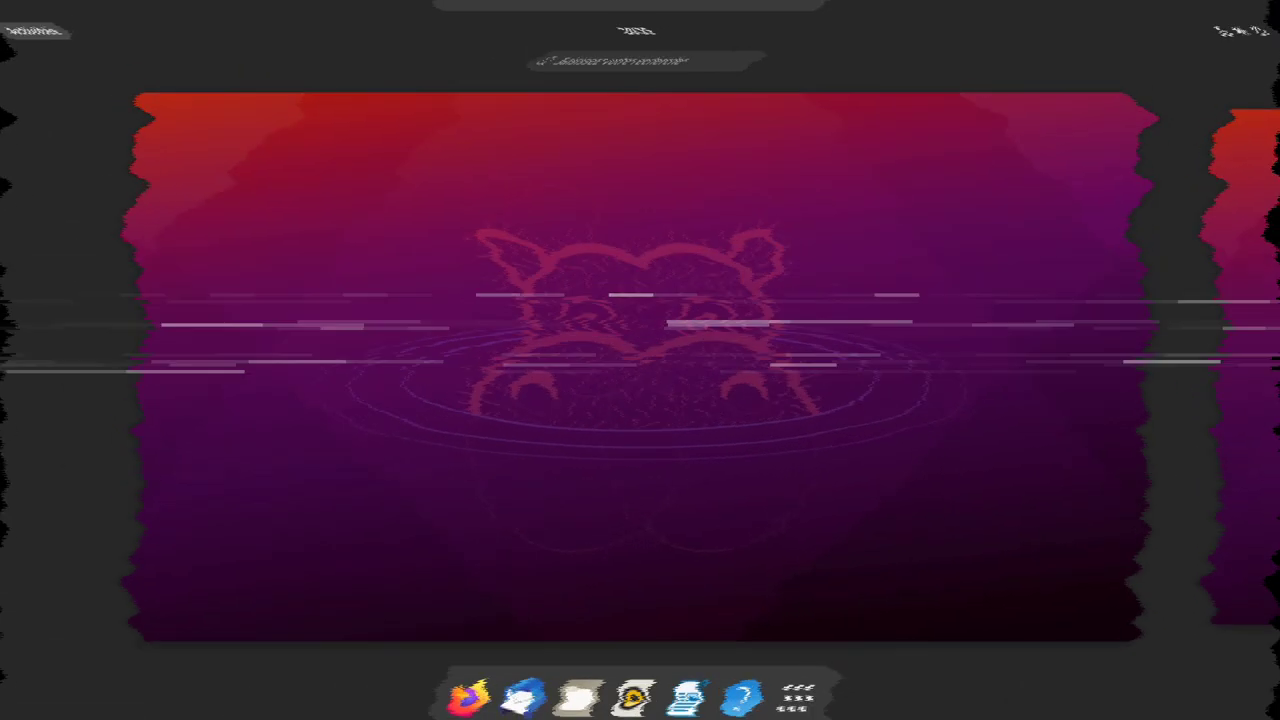
{"action": "left_click", "coordinate": [772, 396]}
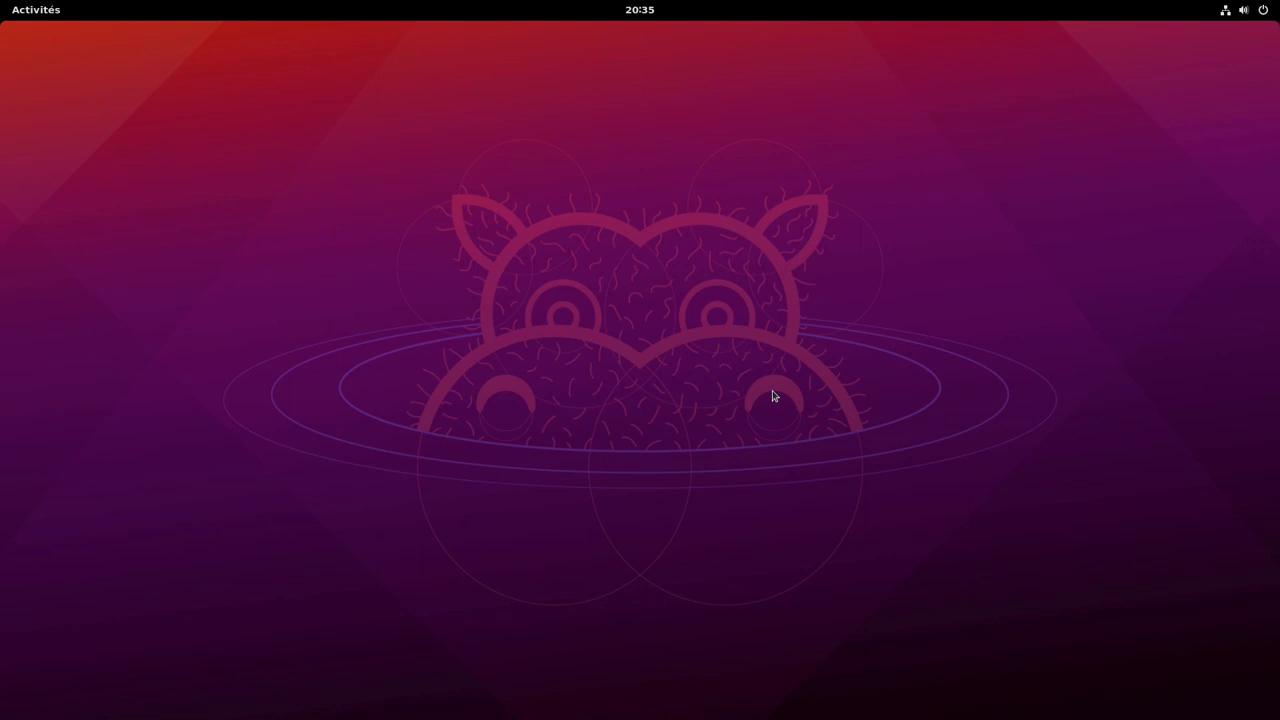
Paste "sudo apt install ppa-purge && sudo ppa-purge ppa:shemgp/gnome-40" into a new, maximised Terminal window.
{"action": "key", "text": "super"}
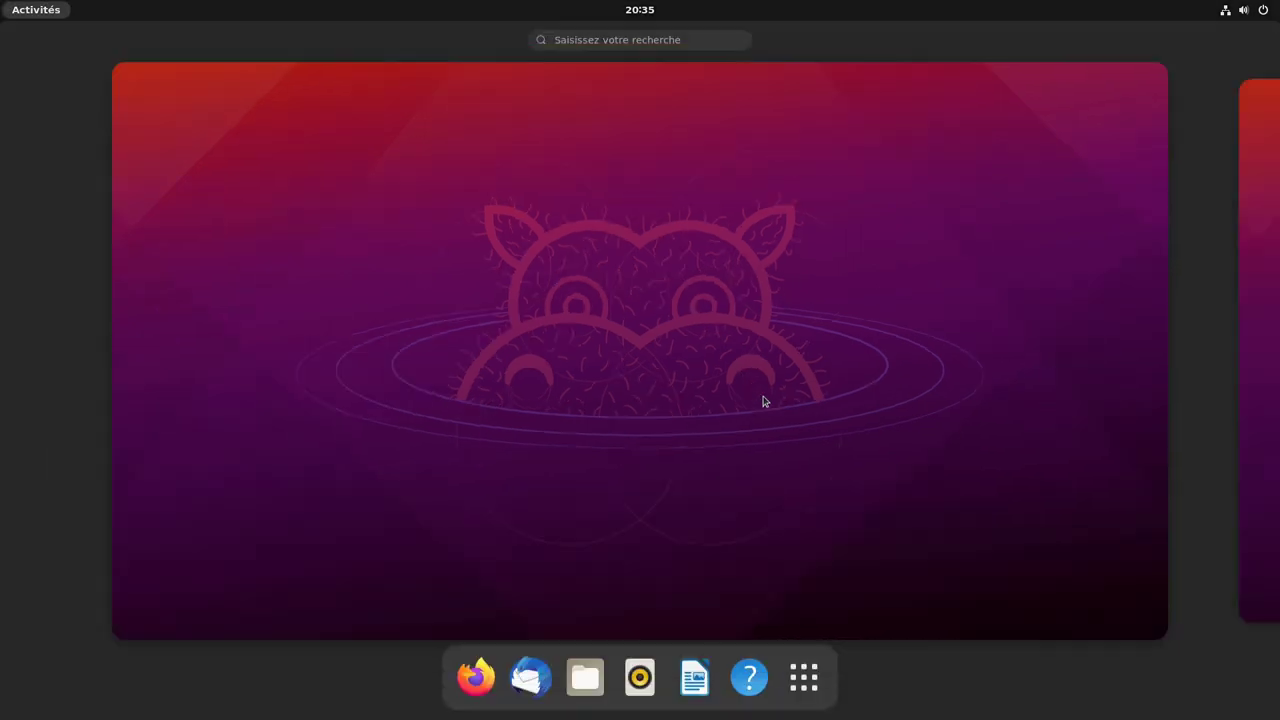
{"action": "type", "text": "ter"}
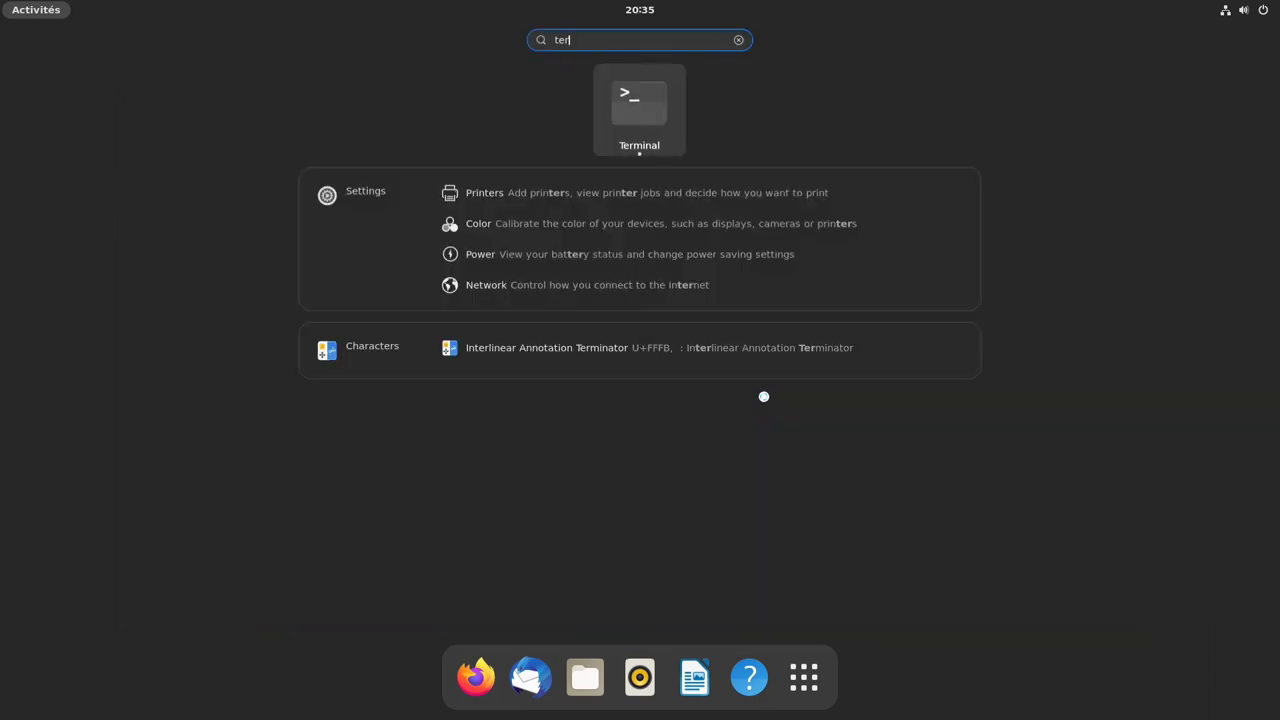
{"action": "key", "text": "Return"}
{"action": "right_click", "coordinate": [609, 392]}
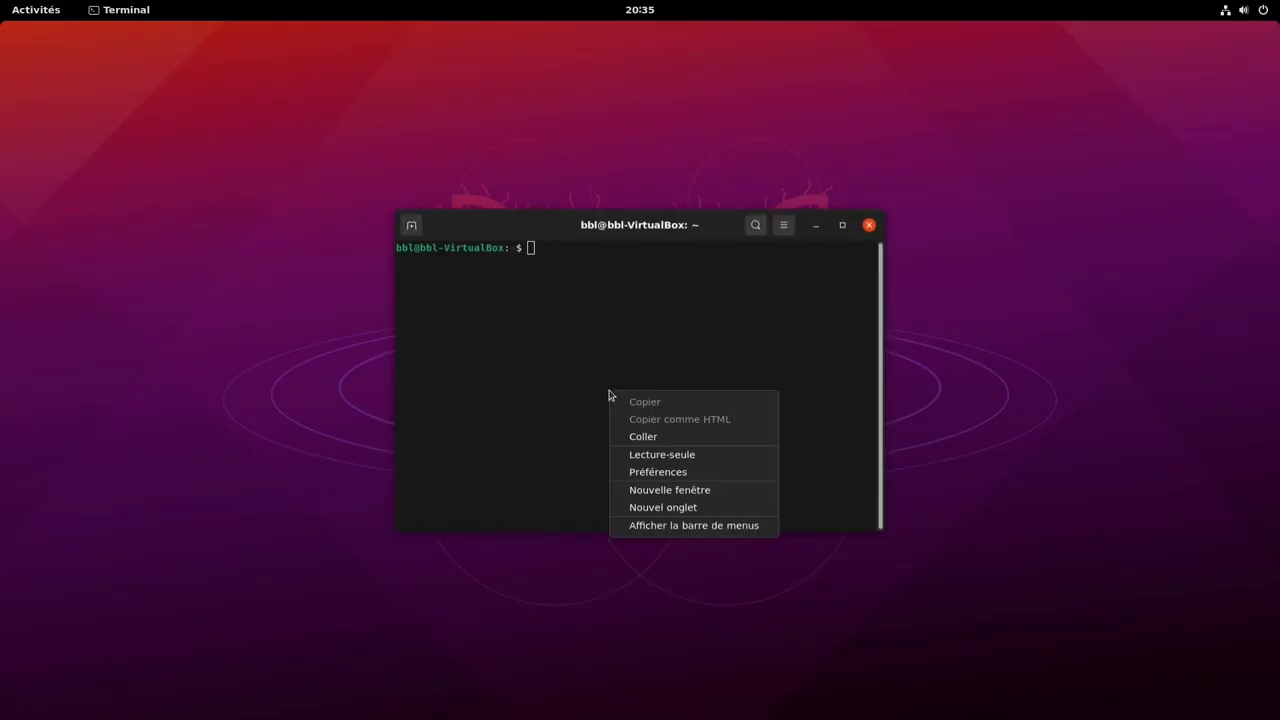
{"action": "left_click", "coordinate": [643, 438]}
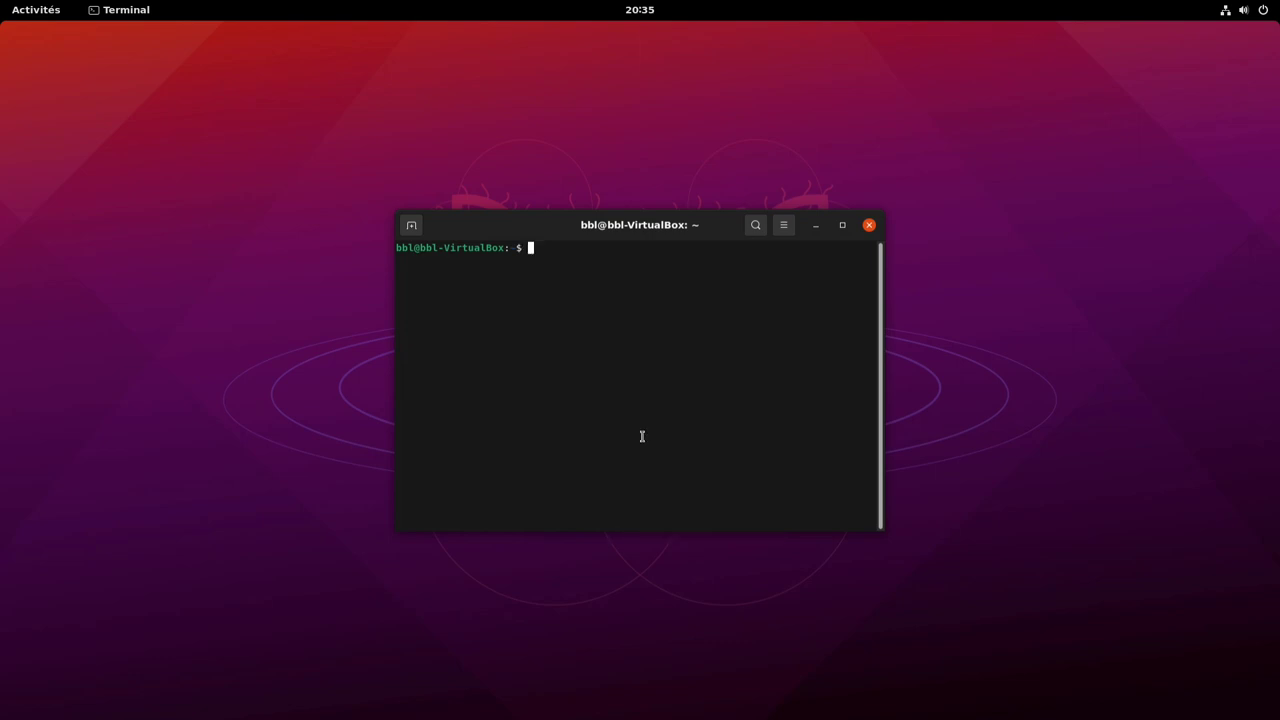
{"action": "left_click", "coordinate": [843, 226]}
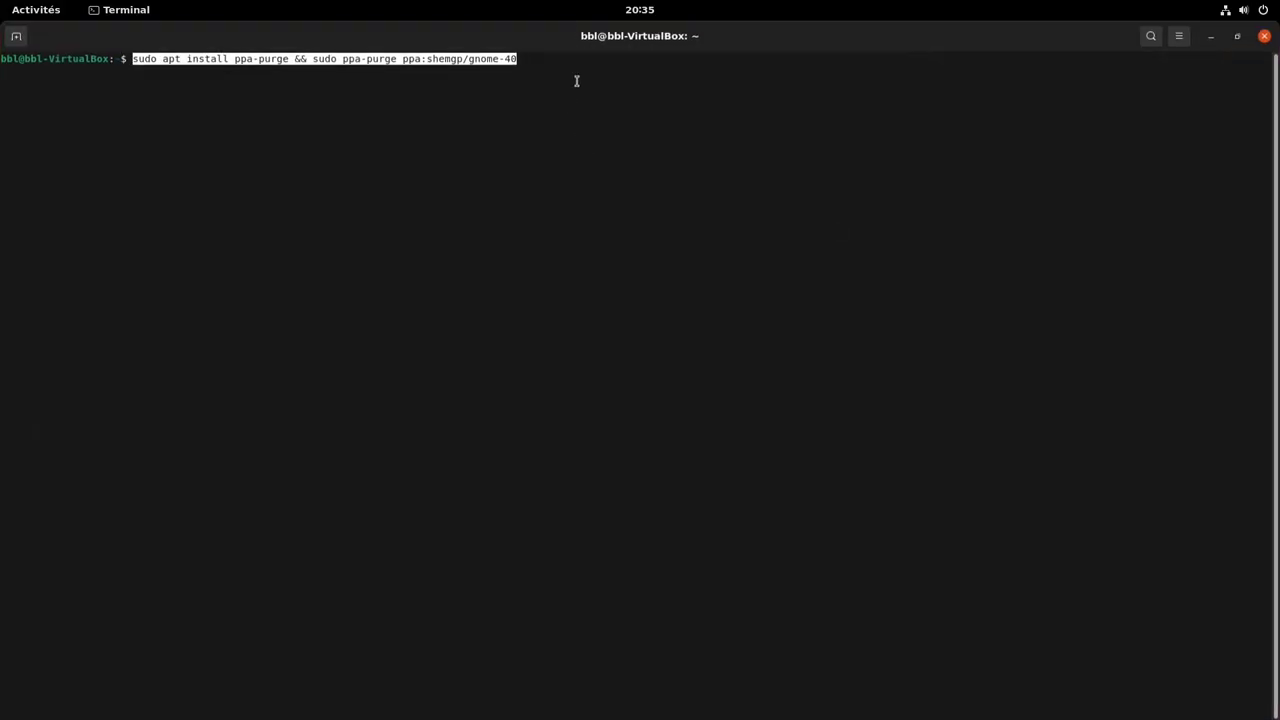
Run the PPA purge command, authenticate with the sudo password and accept the package downgrade.
{"action": "key", "text": "Return"}
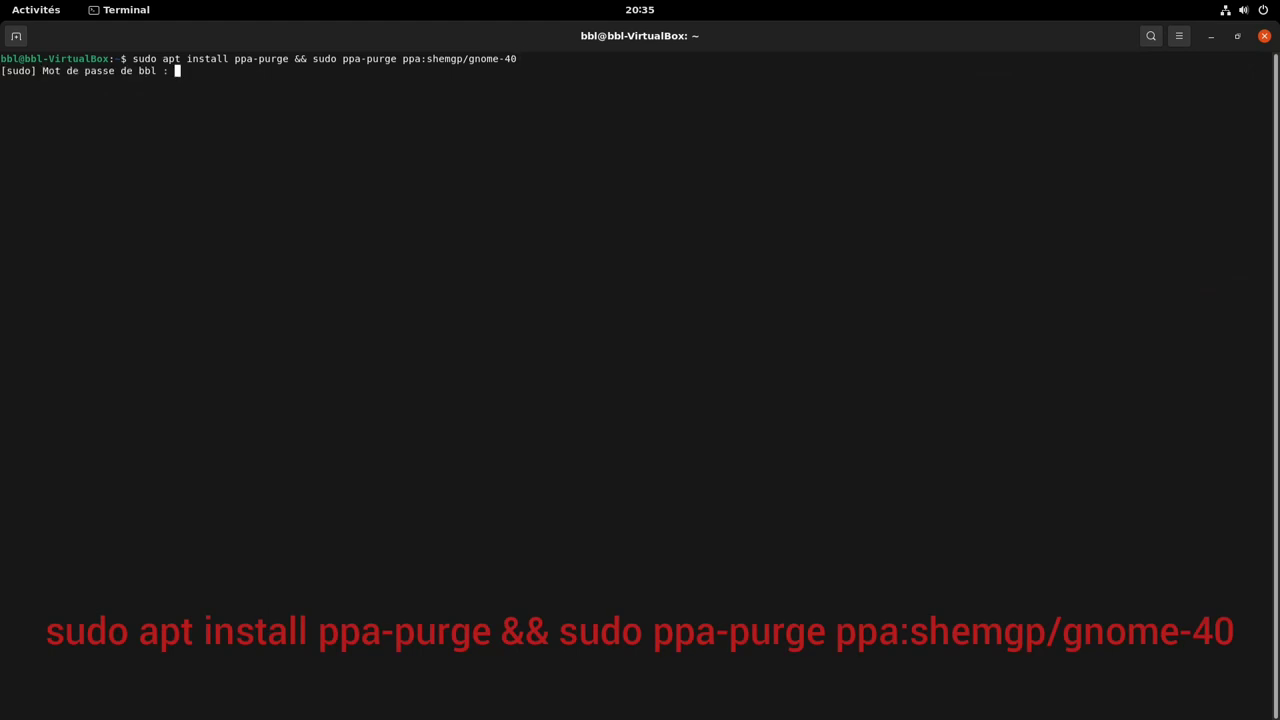
{"action": "key", "text": "Return"}
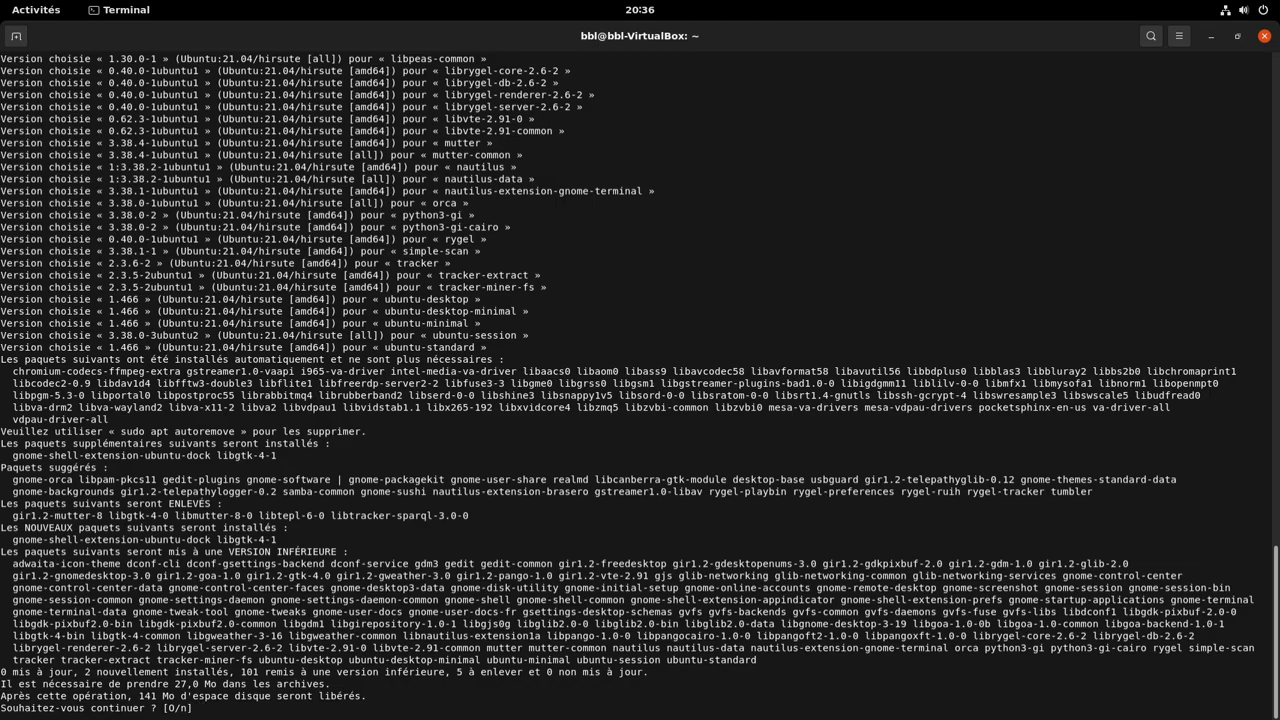
{"action": "key", "text": "Return"}
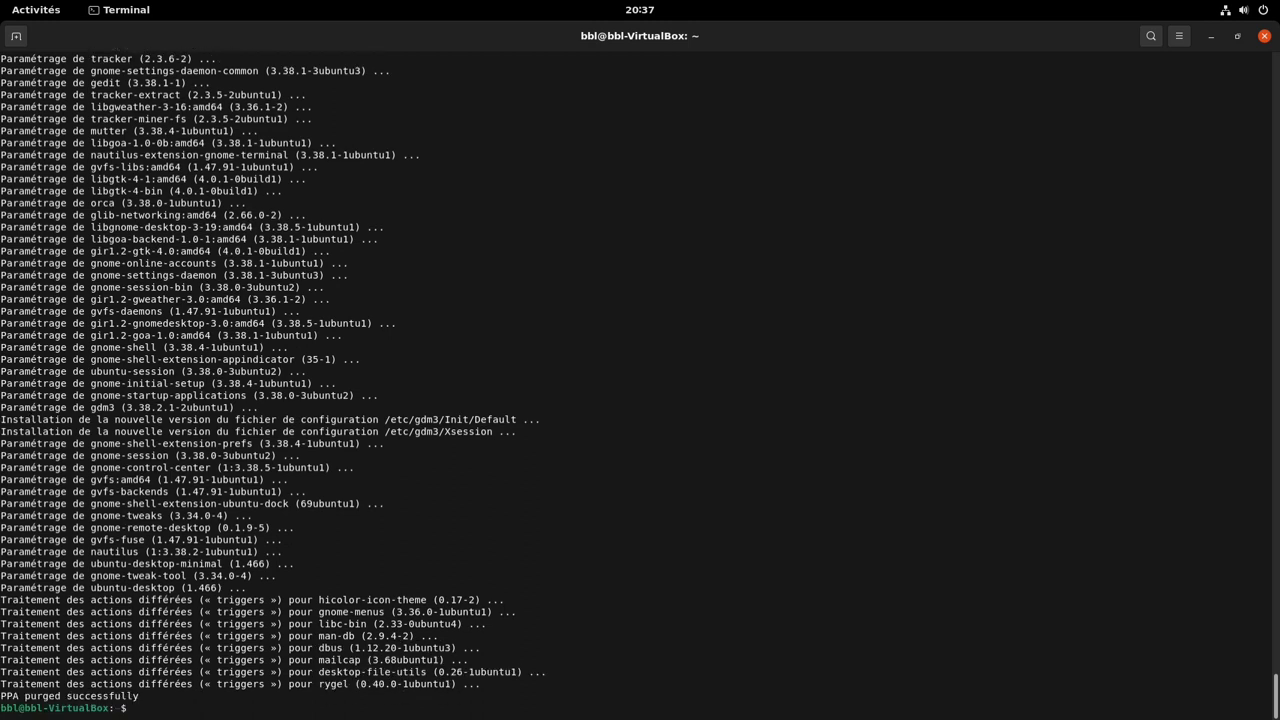
Uninstall the GNOME session package with "sudo apt remove gnome-session" and accept its removal.
{"action": "type", "text": "sudo apt "}
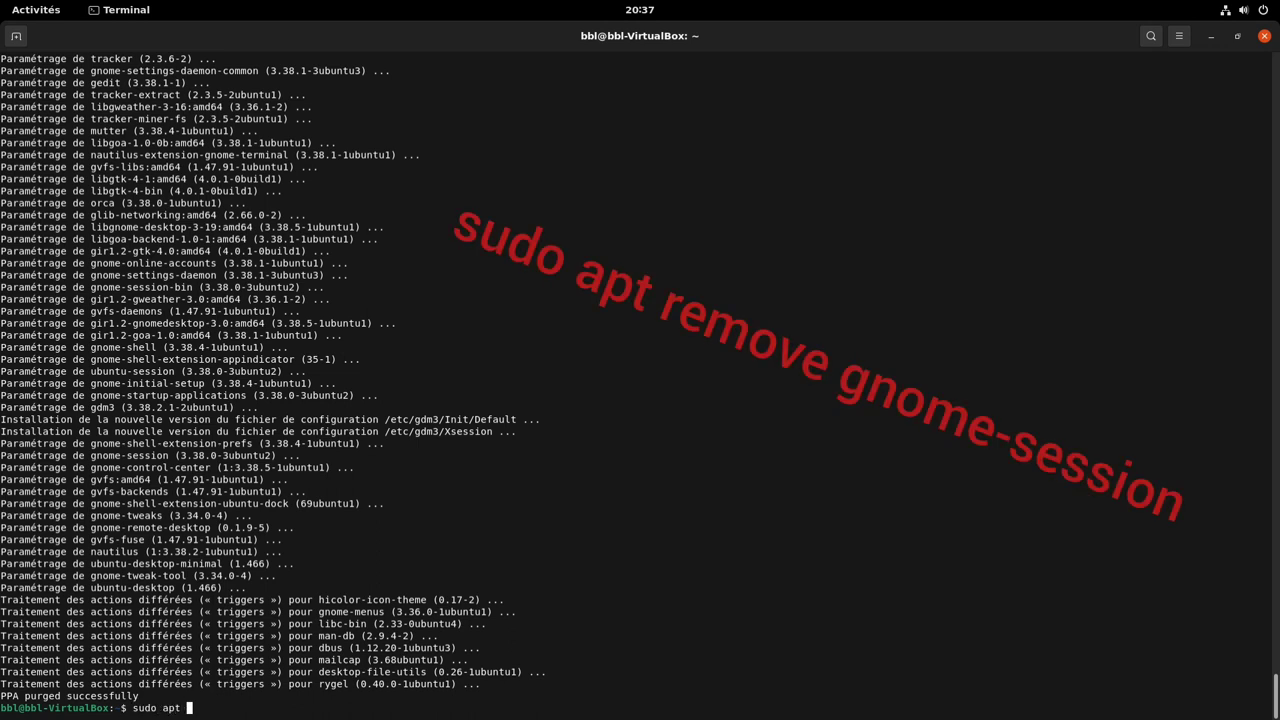
{"action": "type", "text": "remove gnome-session"}
{"action": "key", "text": "Return"}
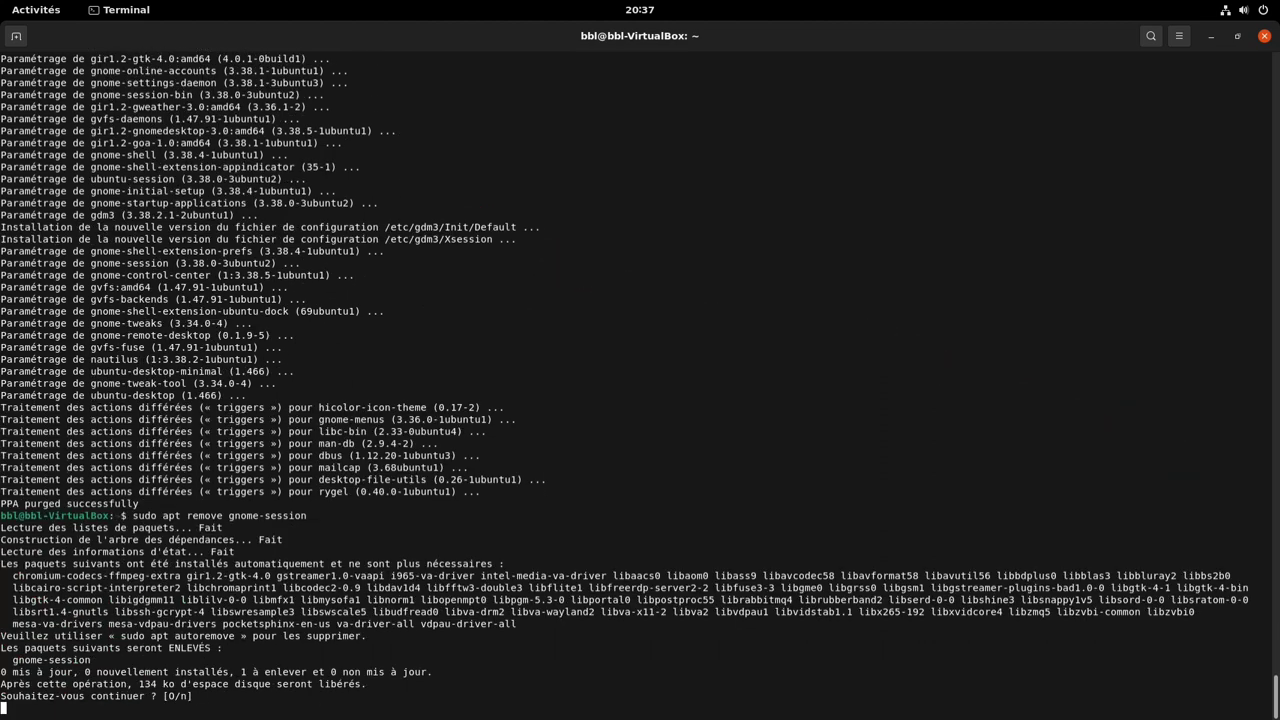
{"action": "key", "text": "Return"}
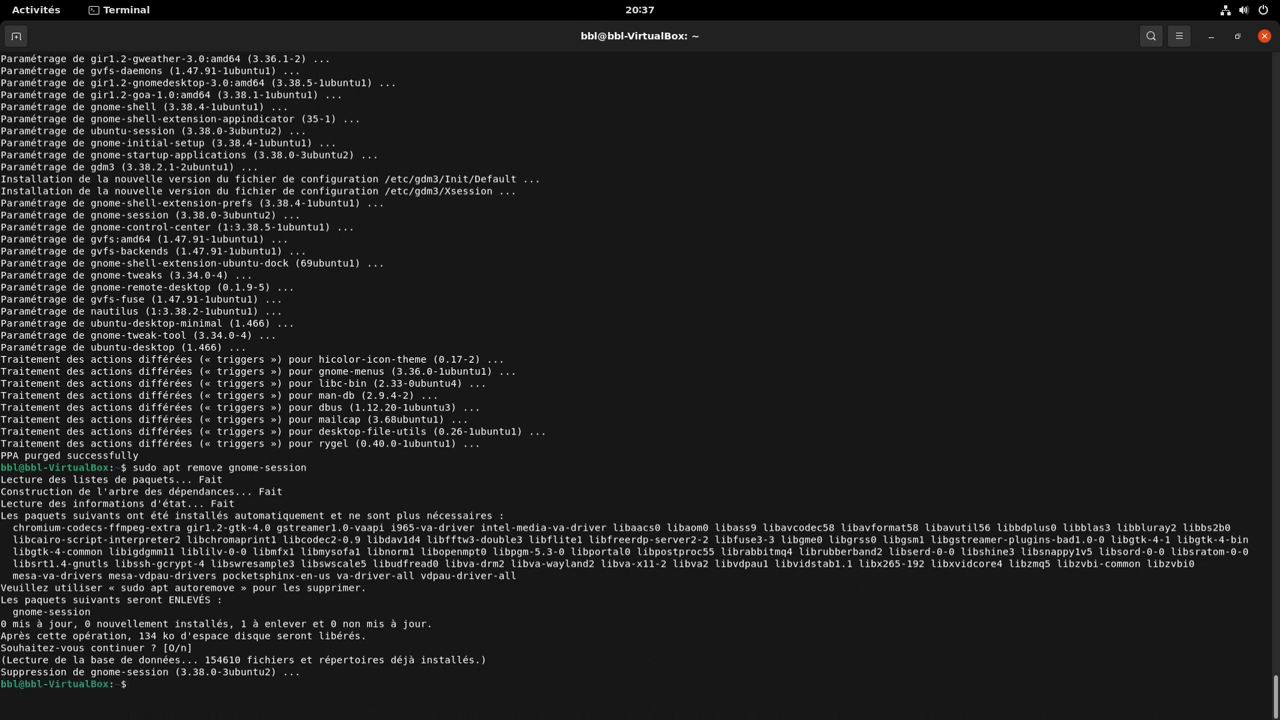
Restart the virtual machine from the Terminal with "sudo reboot".
{"action": "type", "text": "sud"}
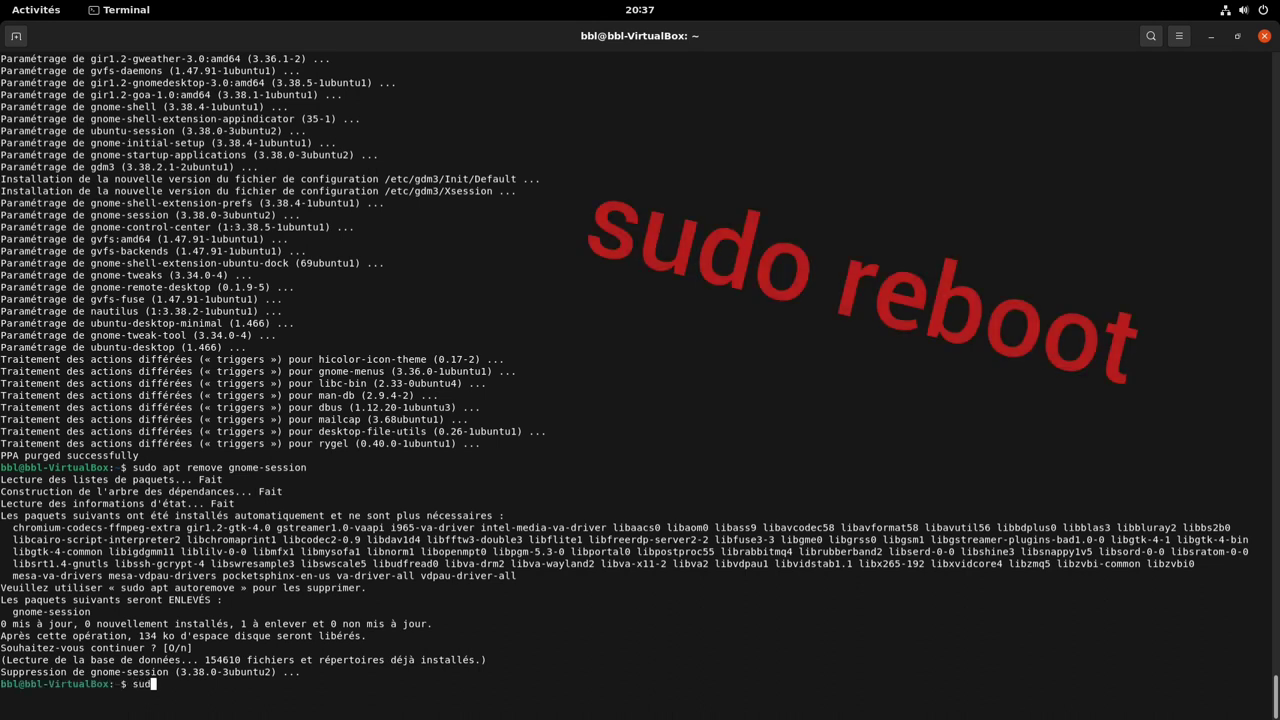
{"action": "type", "text": "o reboot"}
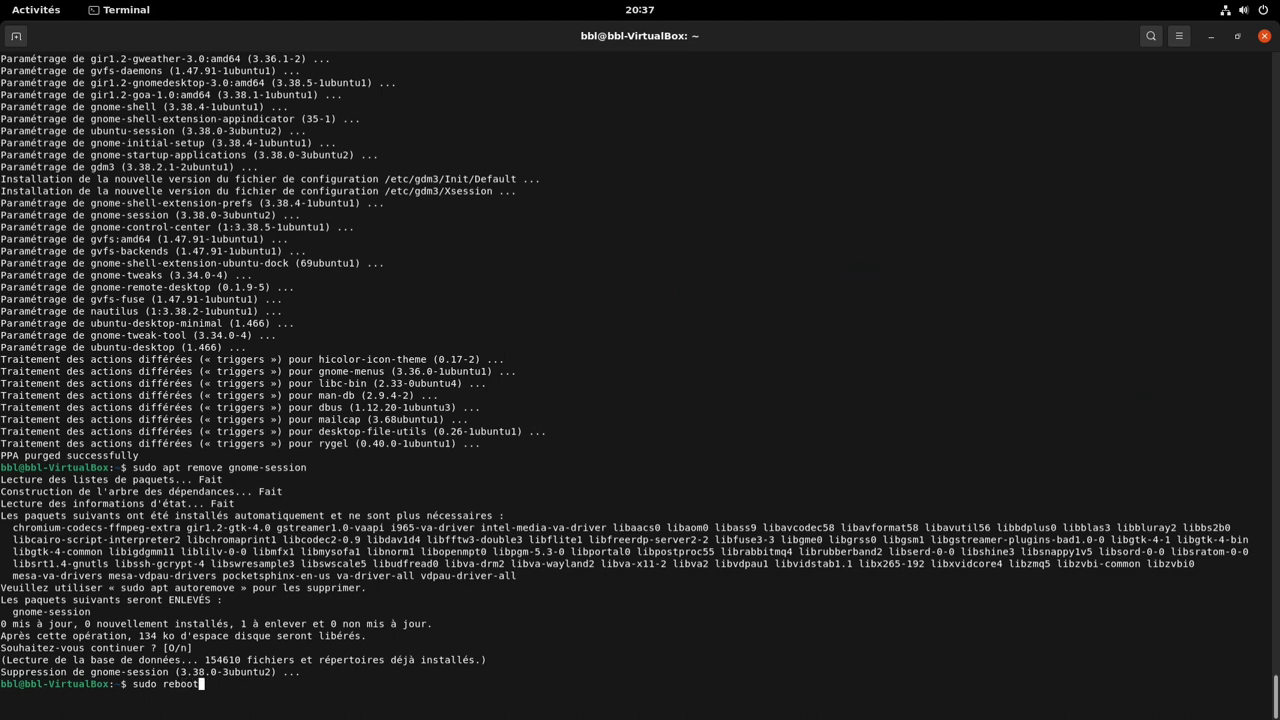
{"action": "key", "text": "Return"}
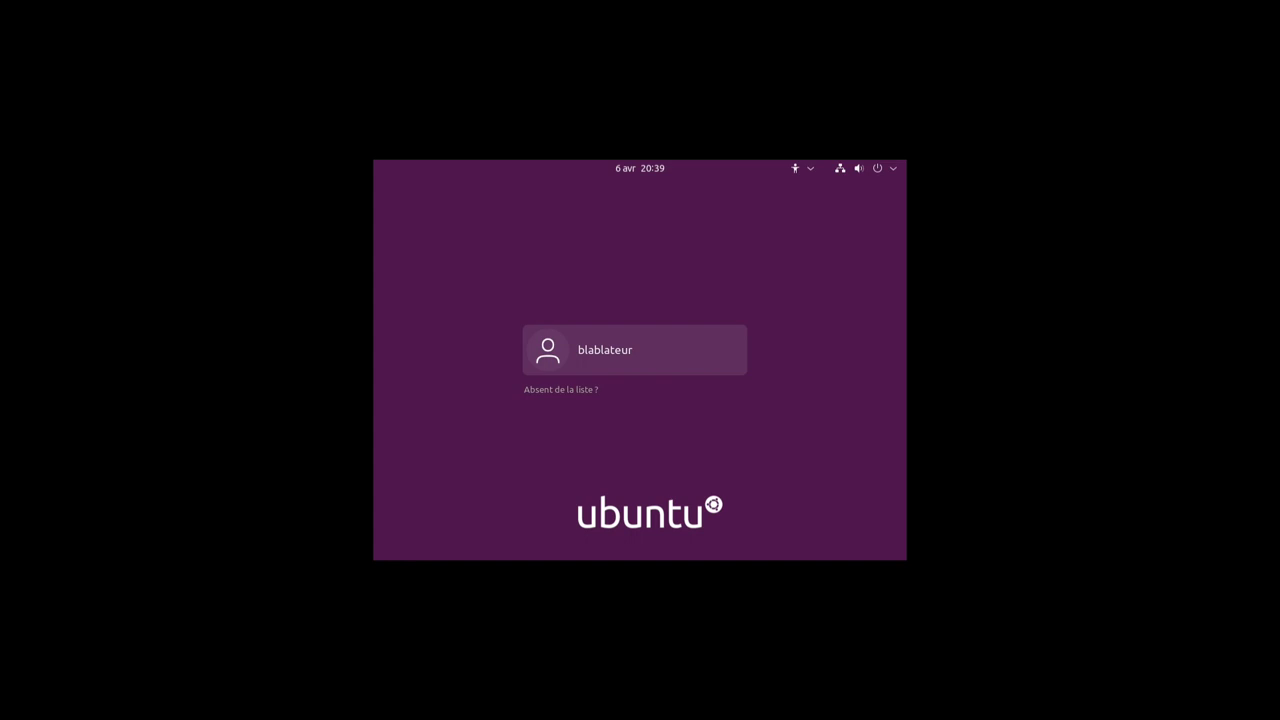
Enter the account password at the login screen, check the available session types and log in to the Ubuntu session.
{"action": "left_click", "coordinate": [574, 361]}
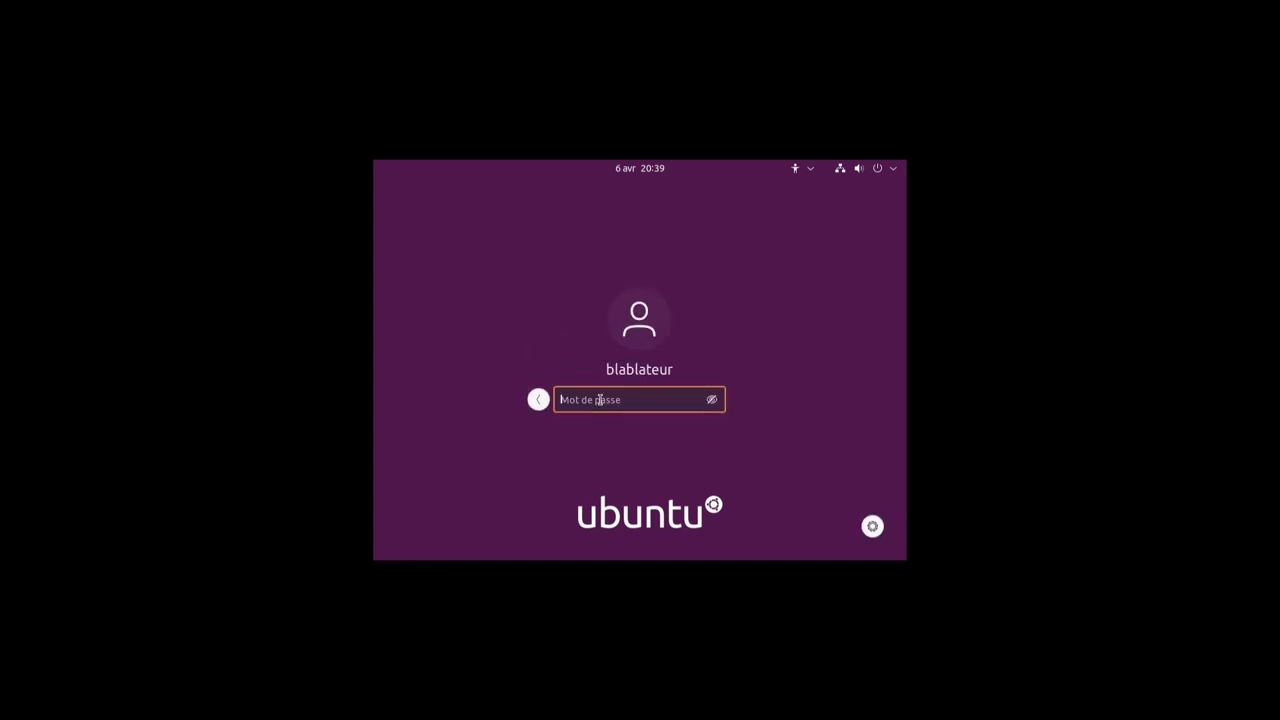
{"action": "type", "text": "******"}
{"action": "left_click", "coordinate": [873, 527]}
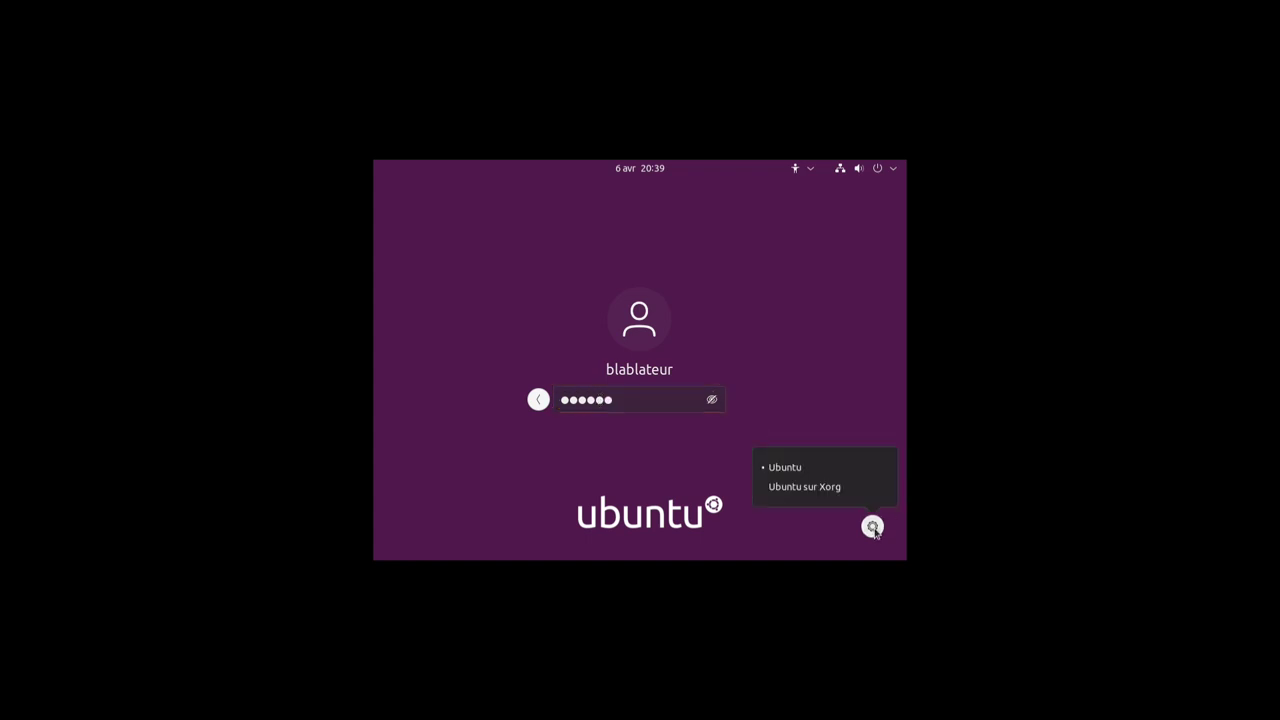
{"action": "left_click", "coordinate": [646, 399]}
{"action": "key", "text": "Return"}
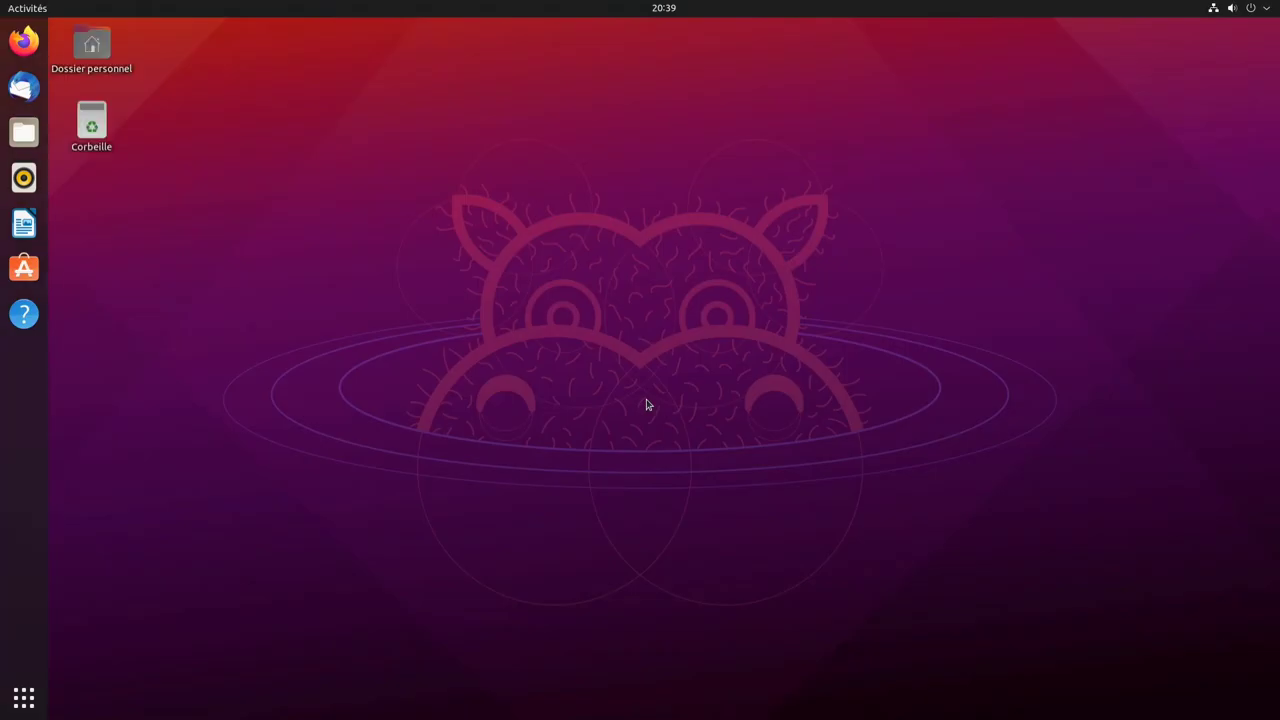
Look through both pages of the applications grid, then return to the desktop.
{"action": "left_click", "coordinate": [24, 698]}
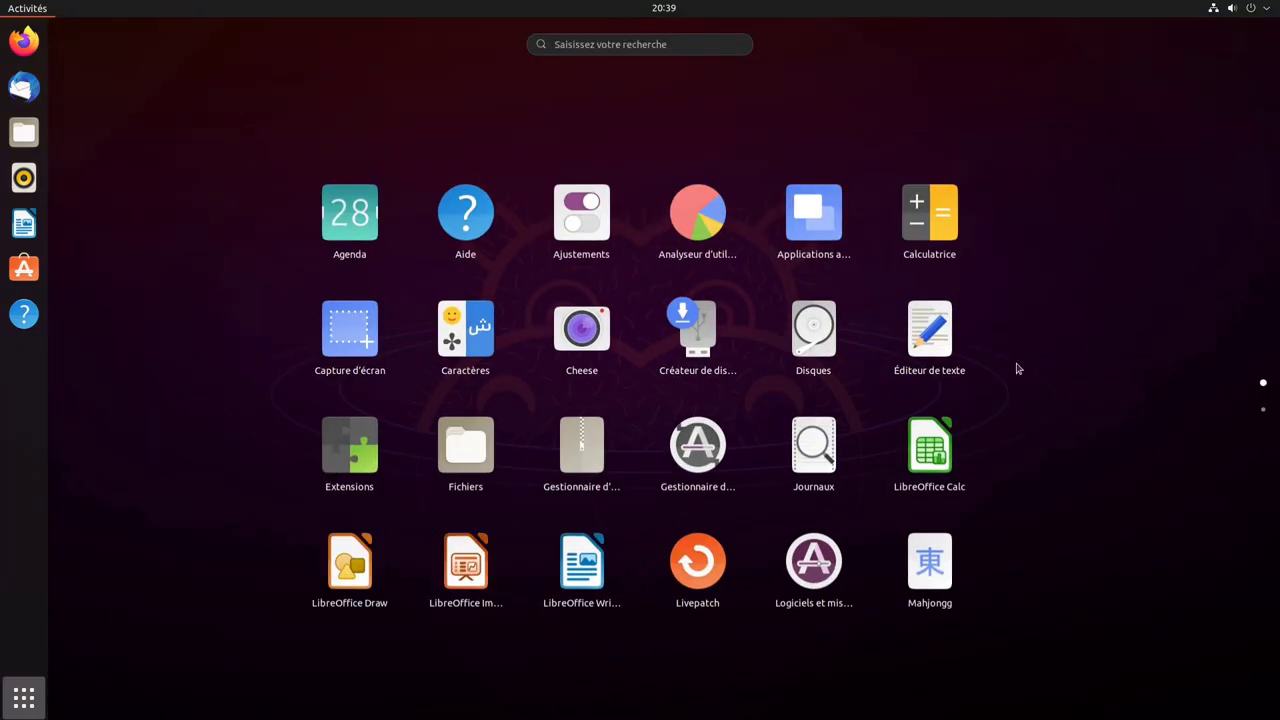
{"action": "scroll", "coordinate": [1018, 370], "scroll_direction": "down", "scroll_amount": 1}
{"action": "scroll", "coordinate": [1023, 371], "scroll_direction": "up", "scroll_amount": 1}
{"action": "scroll", "coordinate": [1024, 374], "scroll_direction": "down", "scroll_amount": 1}
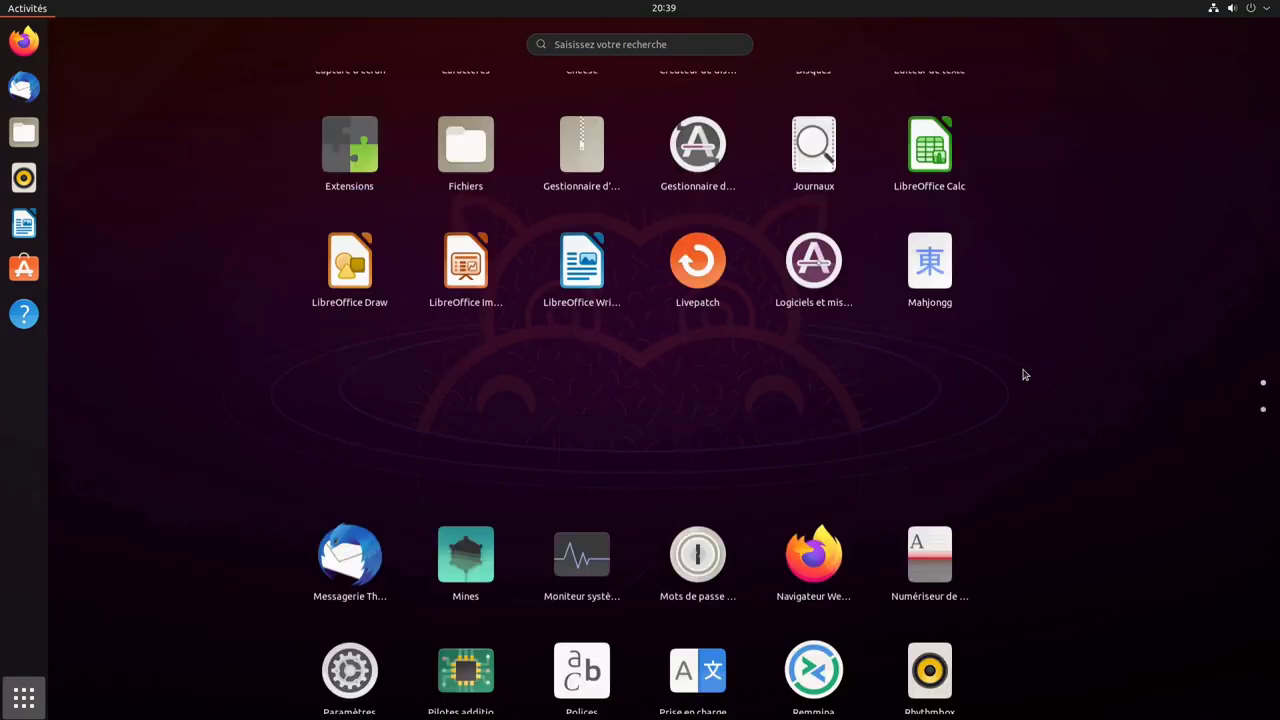
{"action": "scroll", "coordinate": [1023, 372], "scroll_direction": "up", "scroll_amount": 1}
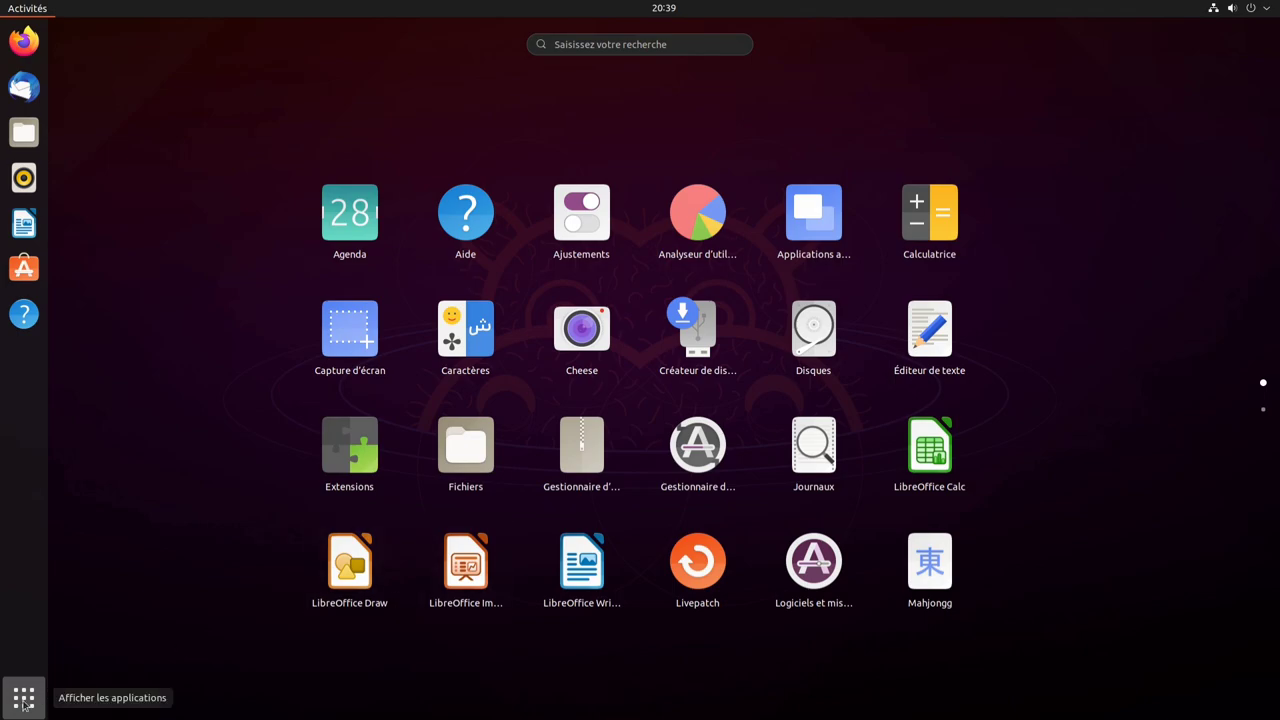
{"action": "left_click", "coordinate": [24, 700]}
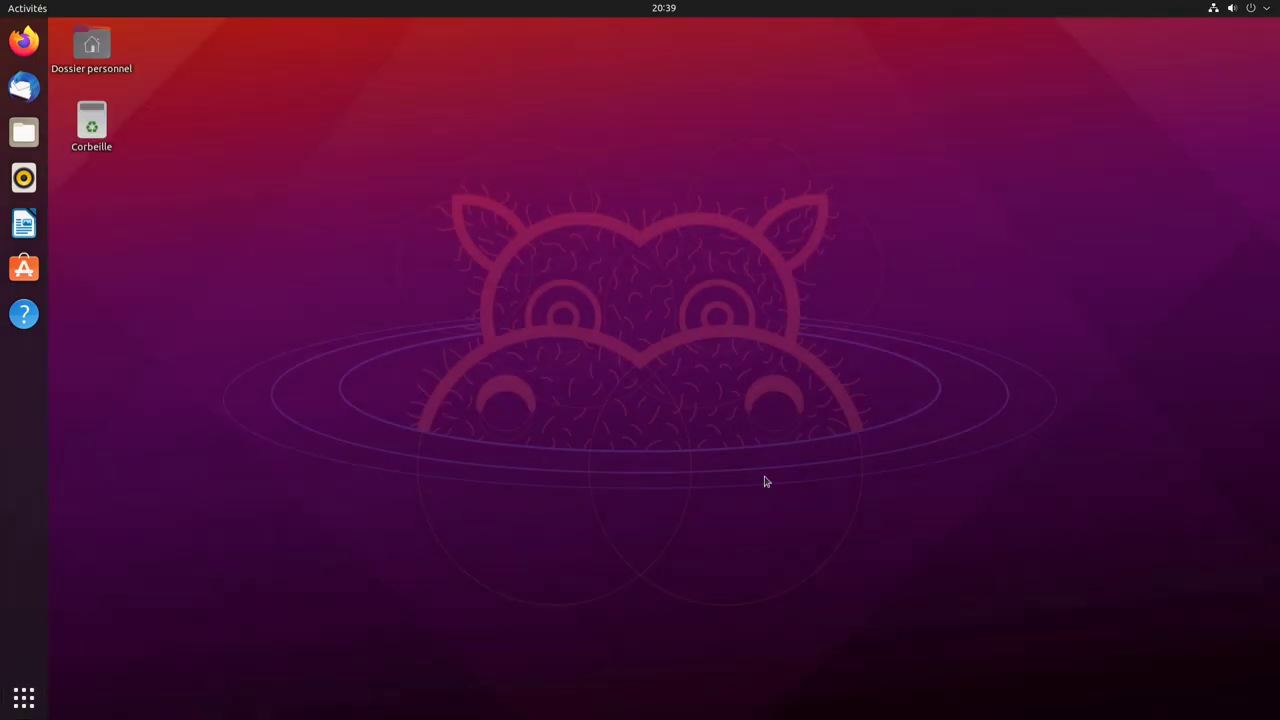